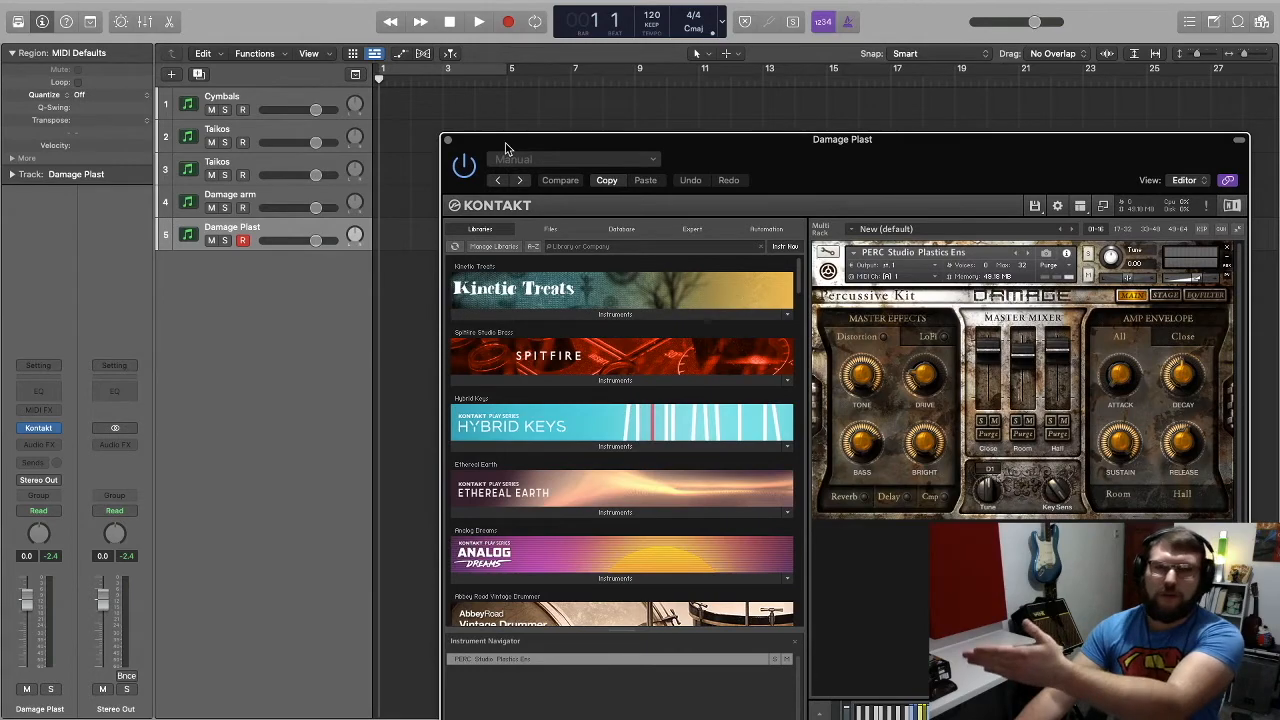
- Show the Kontakt instruments loaded on the Damage arm track and on both Taikos tracks
{"action": "left_click_drag", "start_coordinate": [506, 143], "coordinate": [484, 235]}
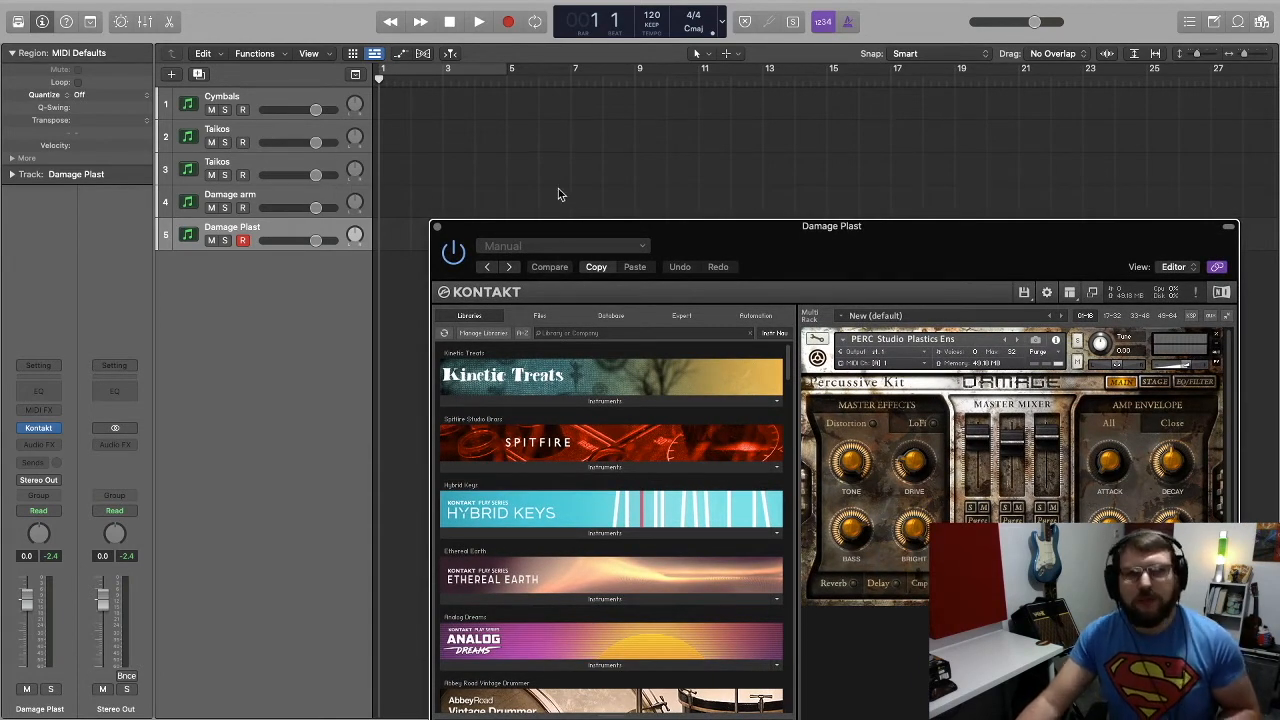
{"action": "left_click", "coordinate": [281, 193]}
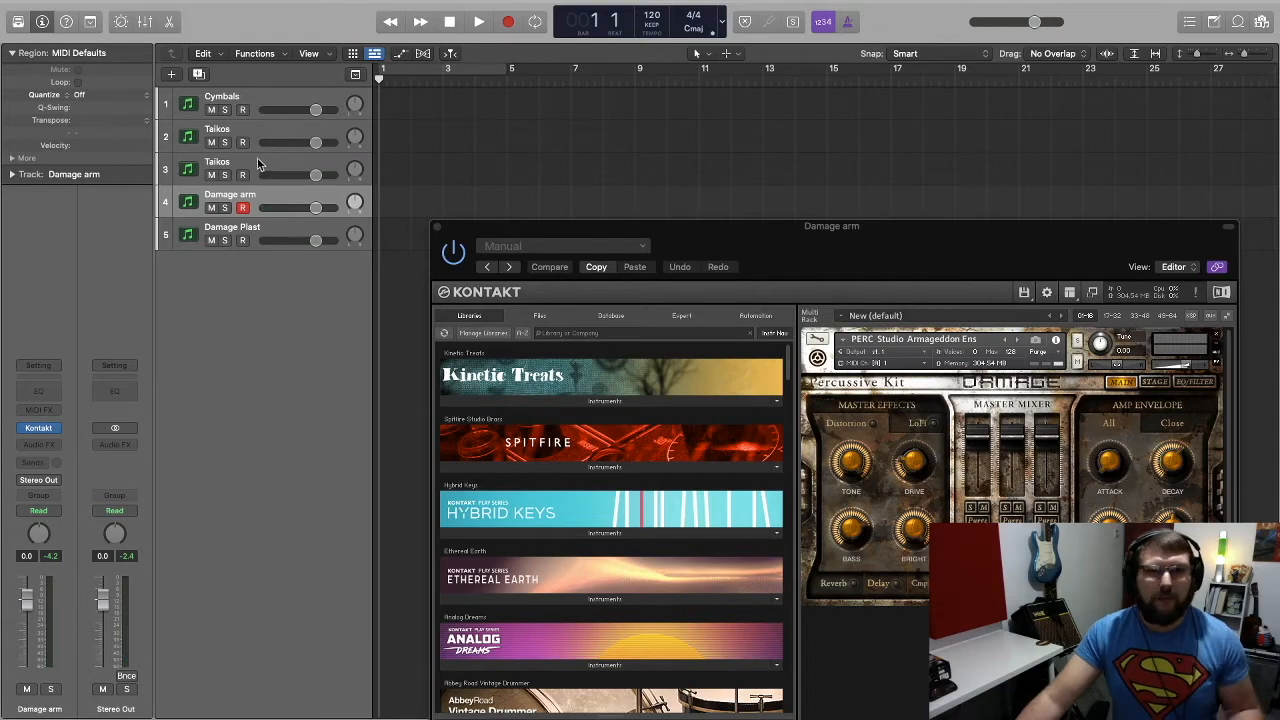
{"action": "left_click", "coordinate": [266, 161]}
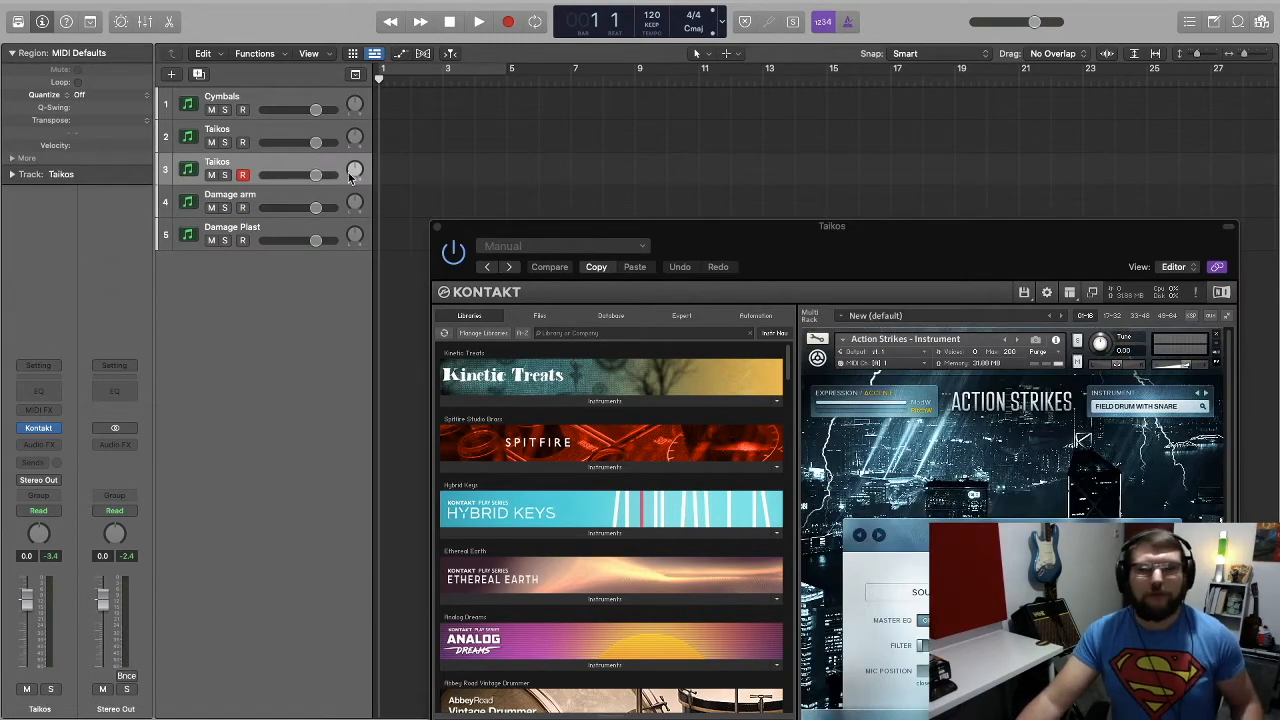
{"action": "left_click_drag", "start_coordinate": [765, 236], "coordinate": [740, 82]}
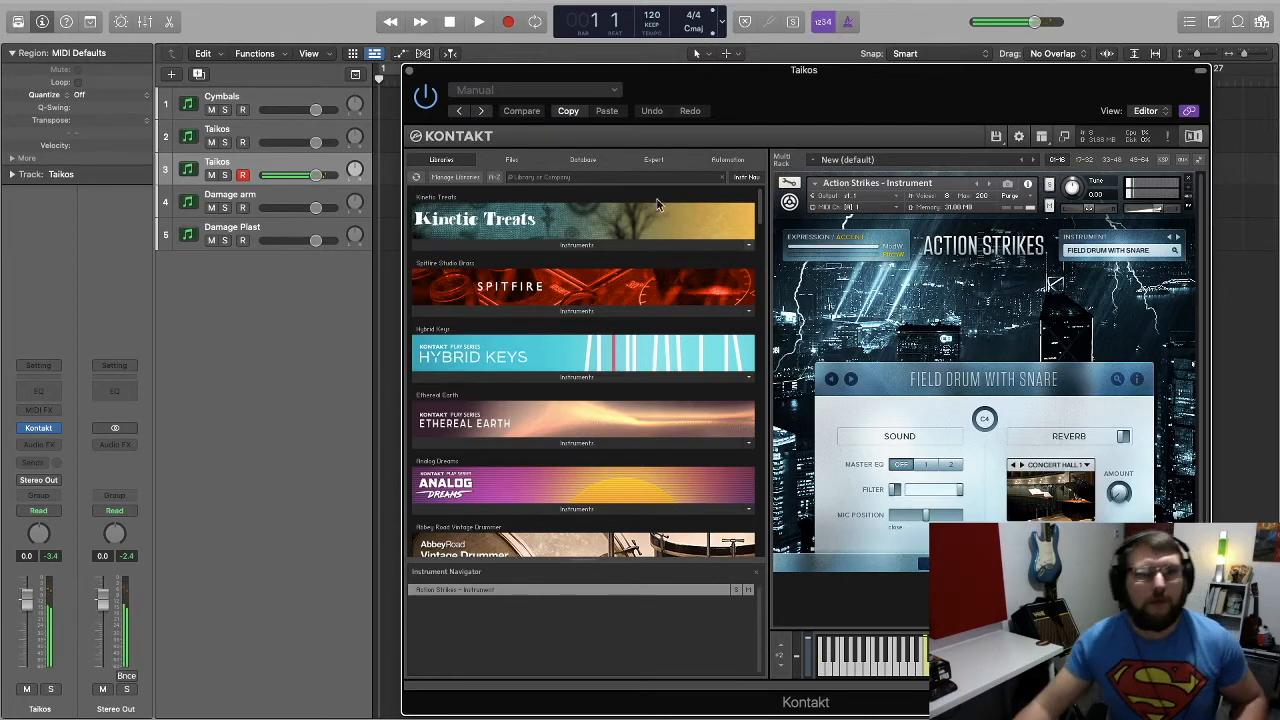
{"action": "left_click", "coordinate": [275, 134]}
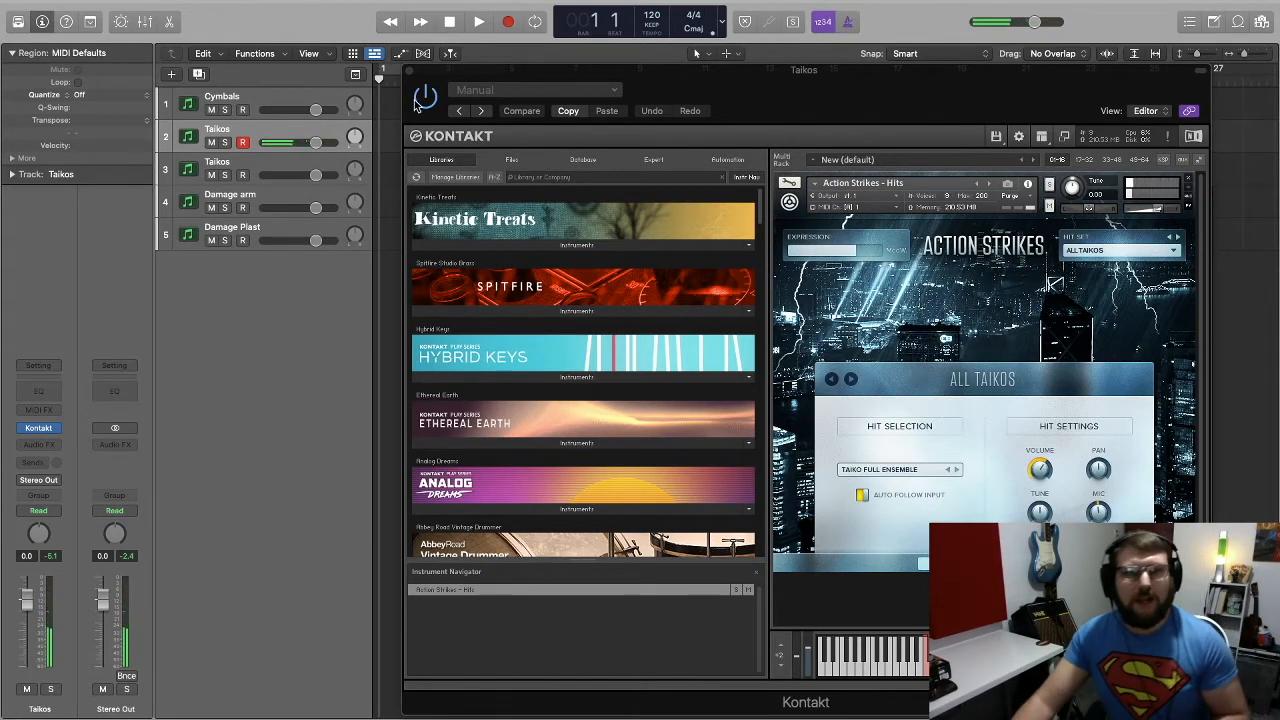
- Close the Kontakt plug-in window of the second track, Taikos
{"action": "left_click_drag", "start_coordinate": [418, 105], "coordinate": [481, 119]}
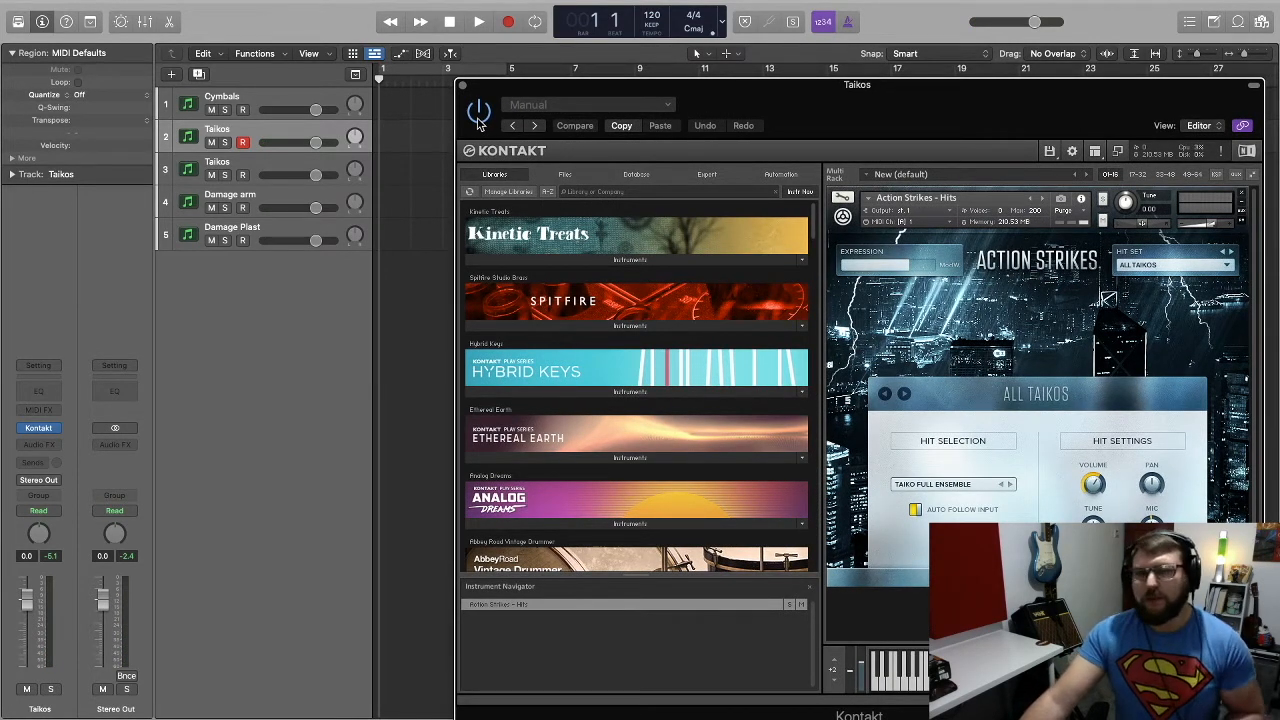
{"action": "left_click_drag", "start_coordinate": [484, 89], "coordinate": [519, 95]}
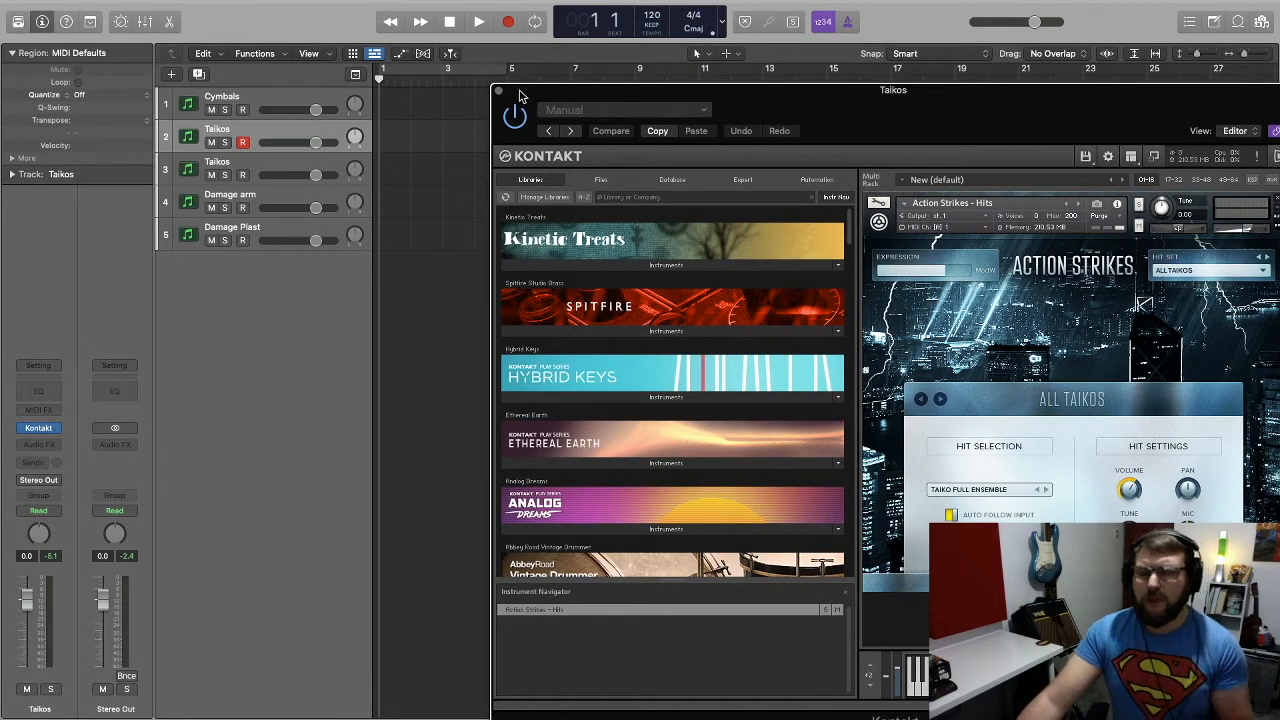
{"action": "left_click_drag", "start_coordinate": [512, 96], "coordinate": [528, 84]}
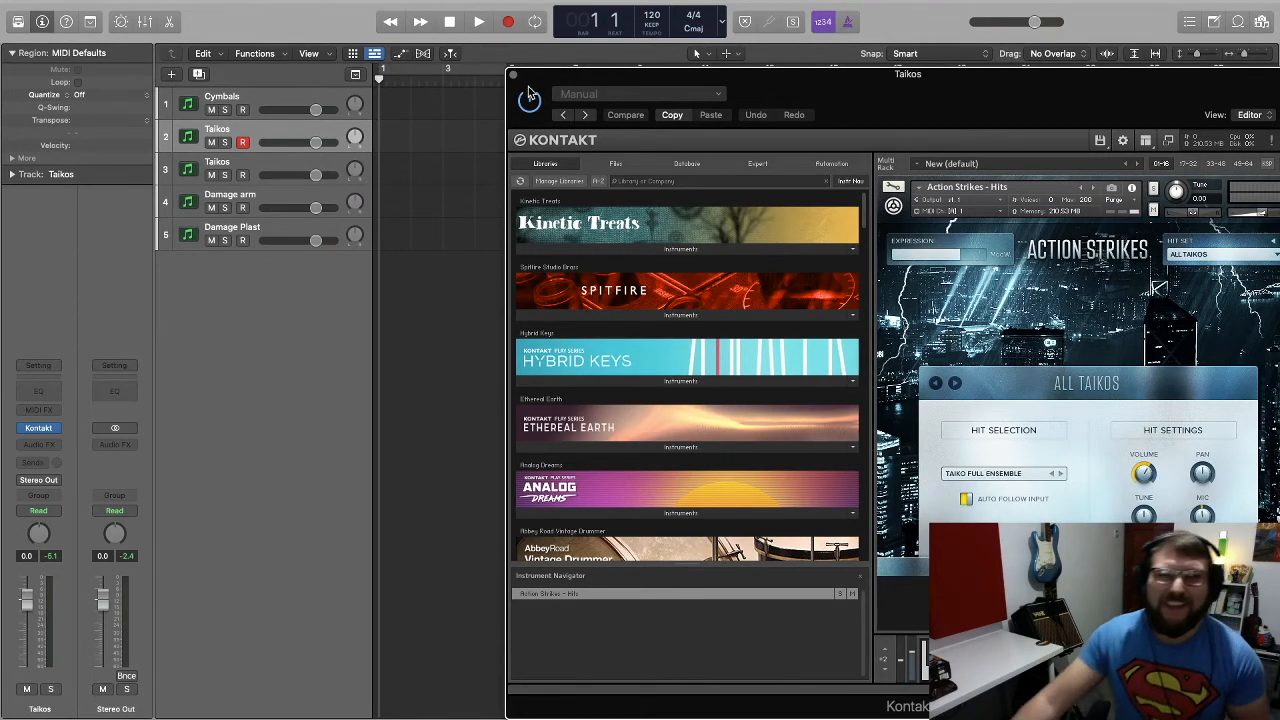
{"action": "left_click_drag", "start_coordinate": [556, 76], "coordinate": [545, 79]}
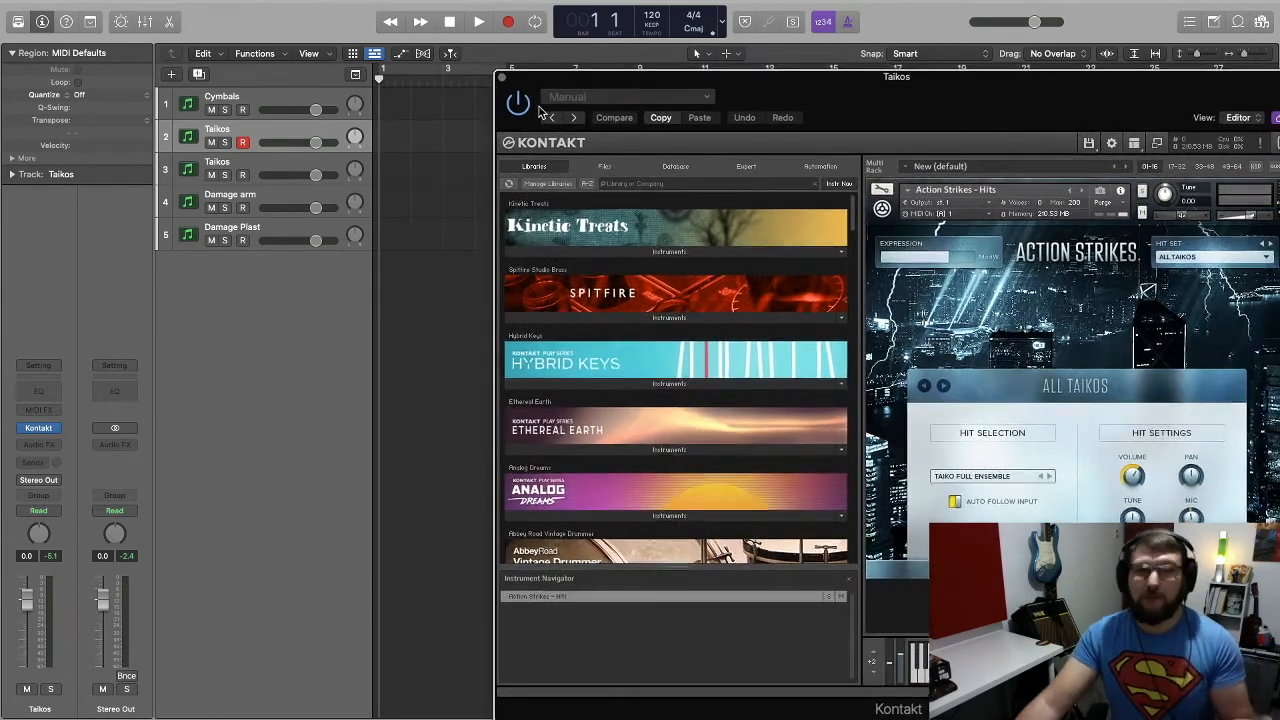
{"action": "left_click", "coordinate": [501, 77]}
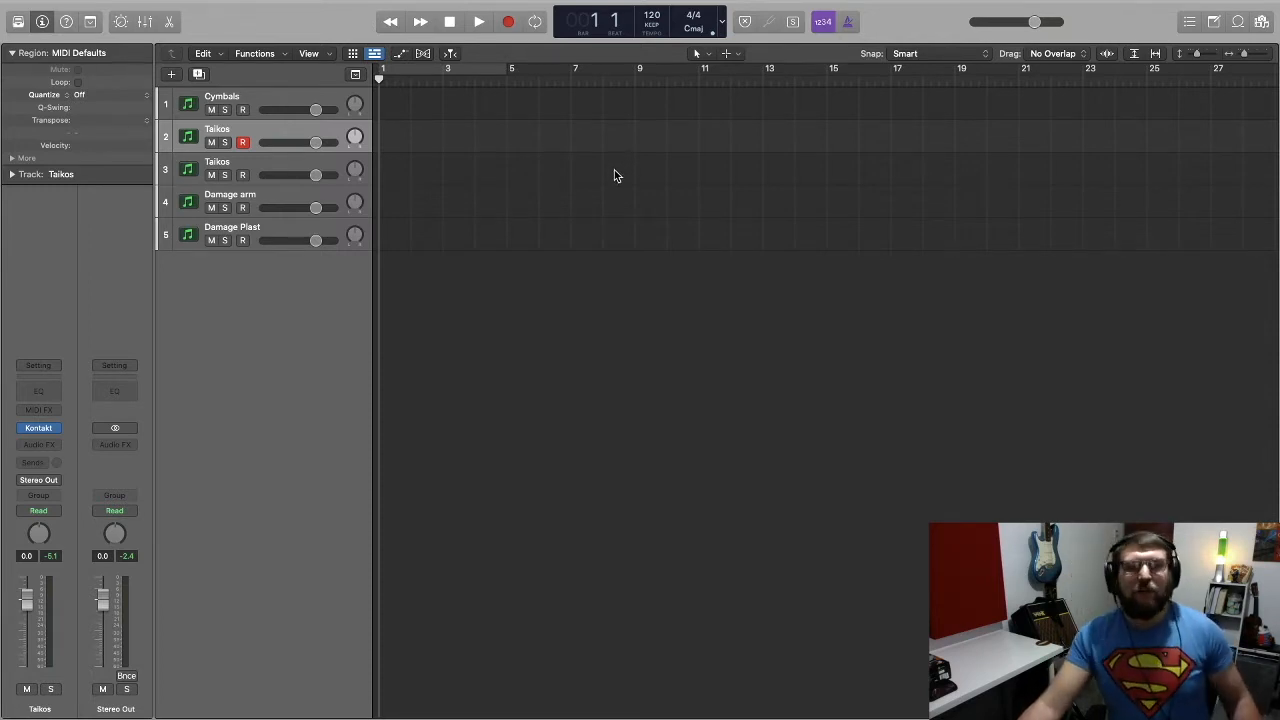
- Record a MIDI percussion part on the Damage arm track, from about bar 2 to just before bar 7
{"action": "mouse_move", "coordinate": [381, 82]}
{"action": "left_mouse_down"}
{"action": "mouse_move", "coordinate": [398, 82]}
{"action": "mouse_move", "coordinate": [377, 83]}
{"action": "left_mouse_up"}
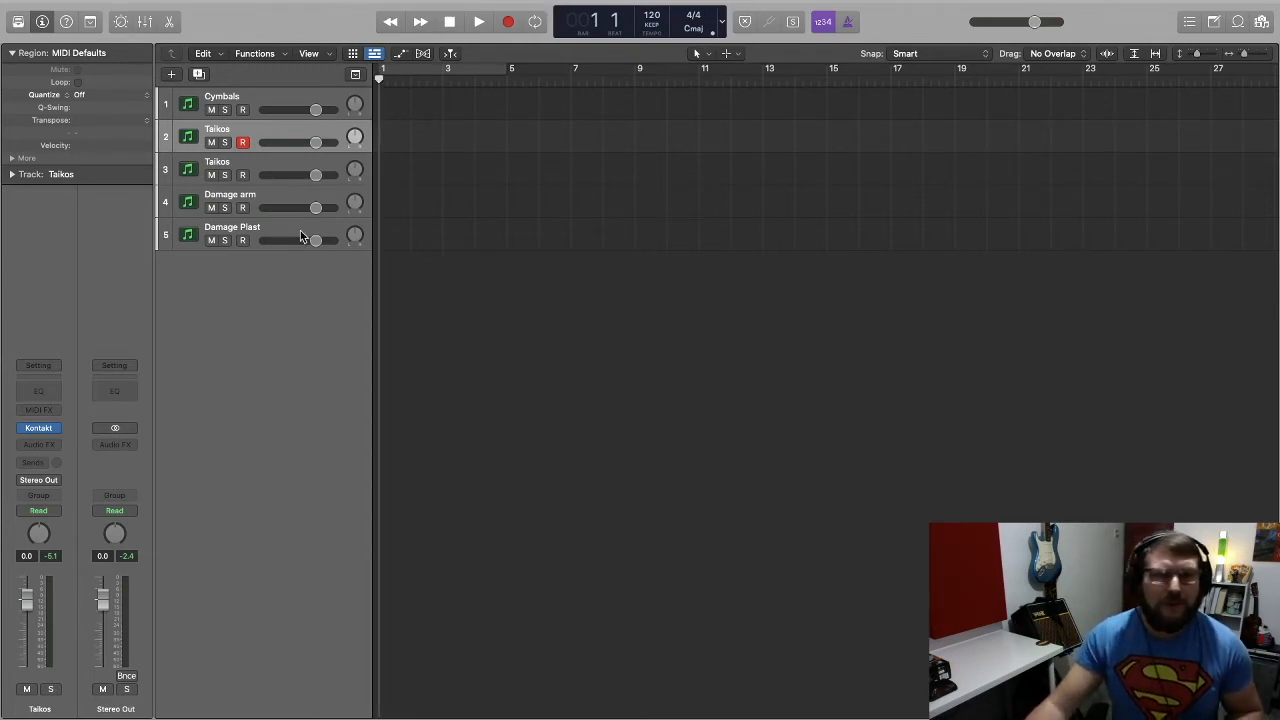
{"action": "left_click", "coordinate": [299, 195]}
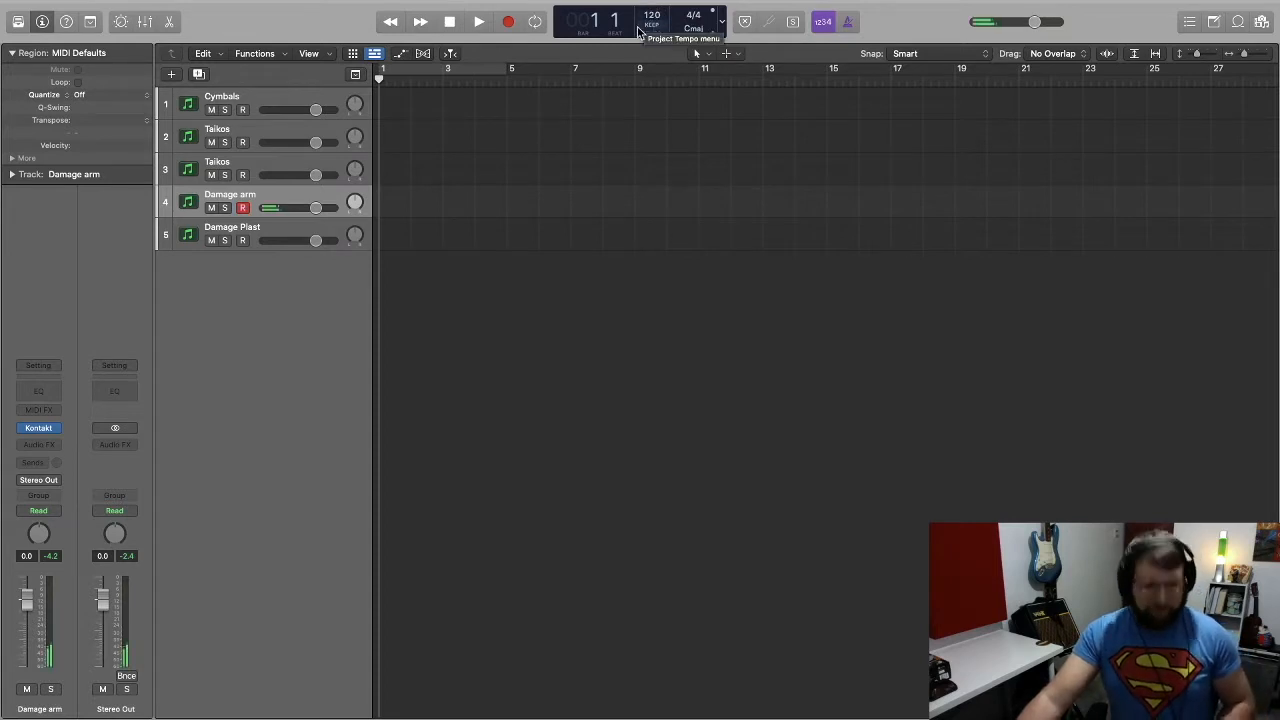
{"action": "left_click", "coordinate": [507, 24]}
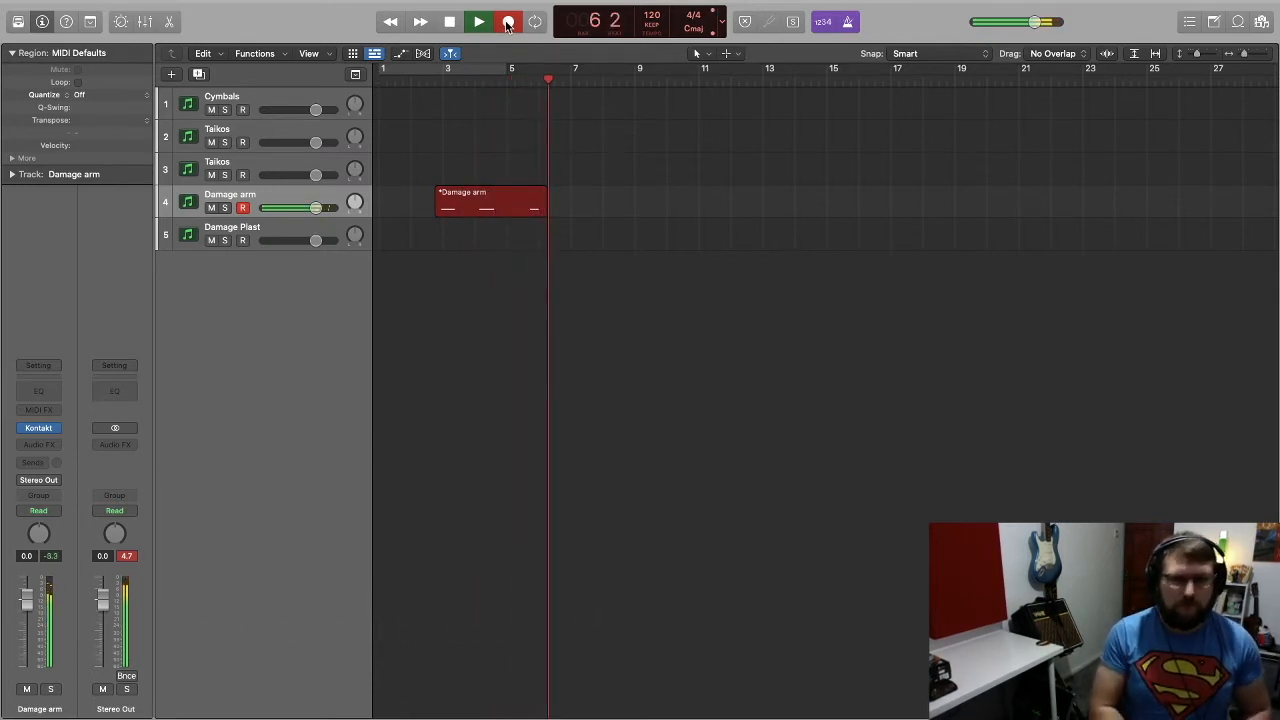
{"action": "key", "text": "space"}
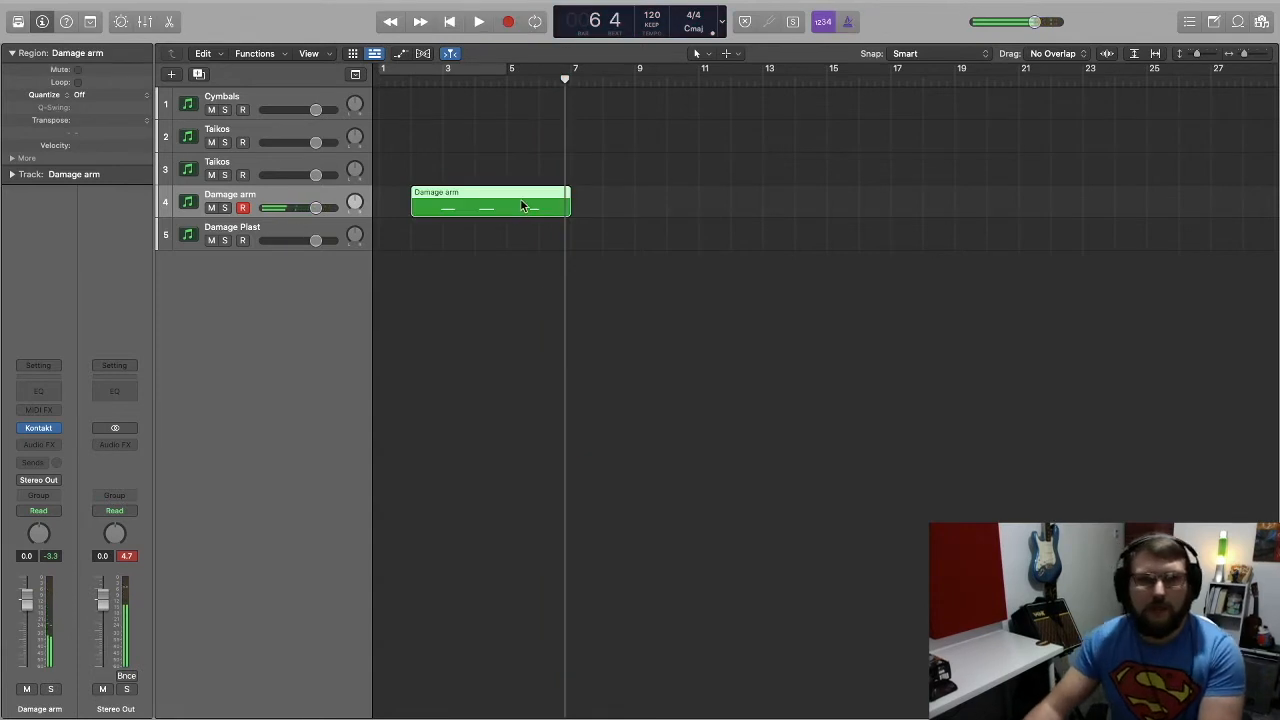
- Open the recorded Damage arm region in the Piano Roll and realign its notes so the C1 hits start on bars 3, 4 and 5
{"action": "left_click", "coordinate": [529, 257]}
{"action": "key", "text": "p"}
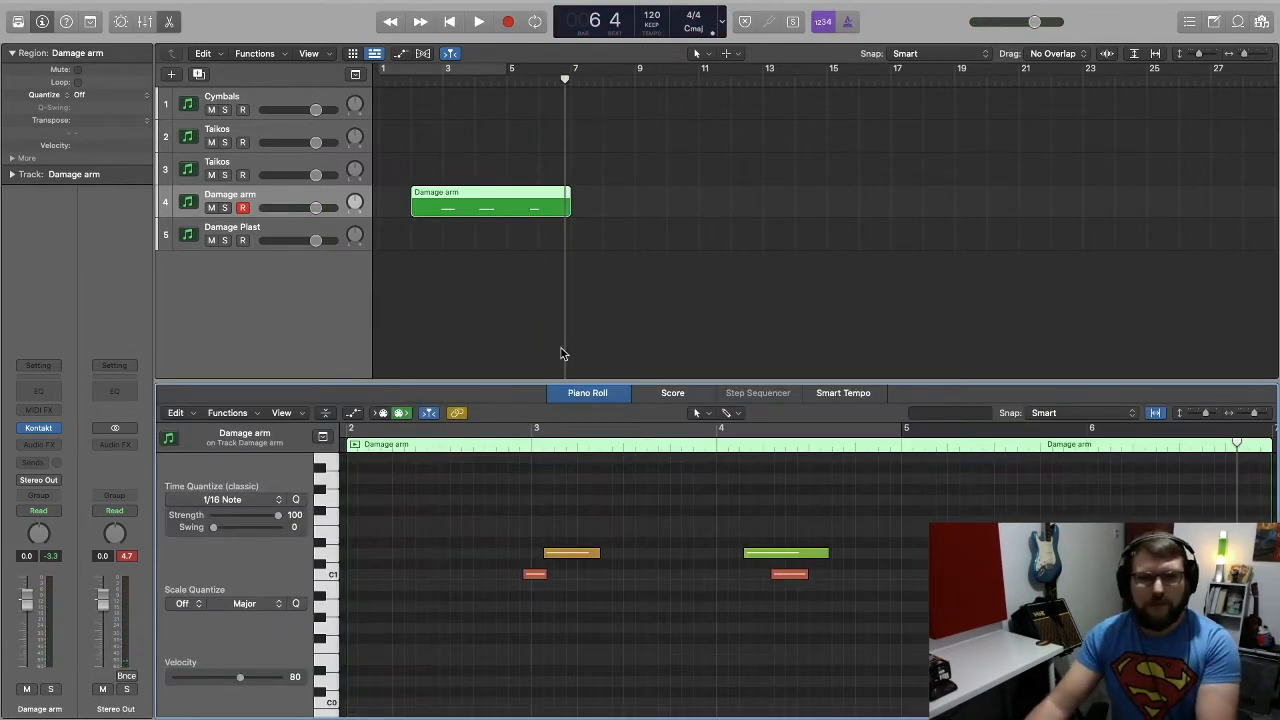
{"action": "mouse_move", "coordinate": [549, 553]}
{"action": "left_mouse_down"}
{"action": "mouse_move", "coordinate": [492, 554]}
{"action": "mouse_move", "coordinate": [537, 575]}
{"action": "left_mouse_up"}
{"action": "left_click_drag", "start_coordinate": [752, 554], "coordinate": [919, 577]}
{"action": "scroll", "coordinate": [820, 546], "scroll_direction": "right", "scroll_amount": 5}
{"action": "left_click_drag", "start_coordinate": [799, 533], "coordinate": [875, 575]}
{"action": "scroll", "coordinate": [851, 574], "scroll_direction": "left", "scroll_amount": 3}
- Set up the Random Velocity MIDI transform for all notes of the Damage arm region, with random values between 106 and 127
{"action": "left_click_drag", "start_coordinate": [365, 514], "coordinate": [1092, 649]}
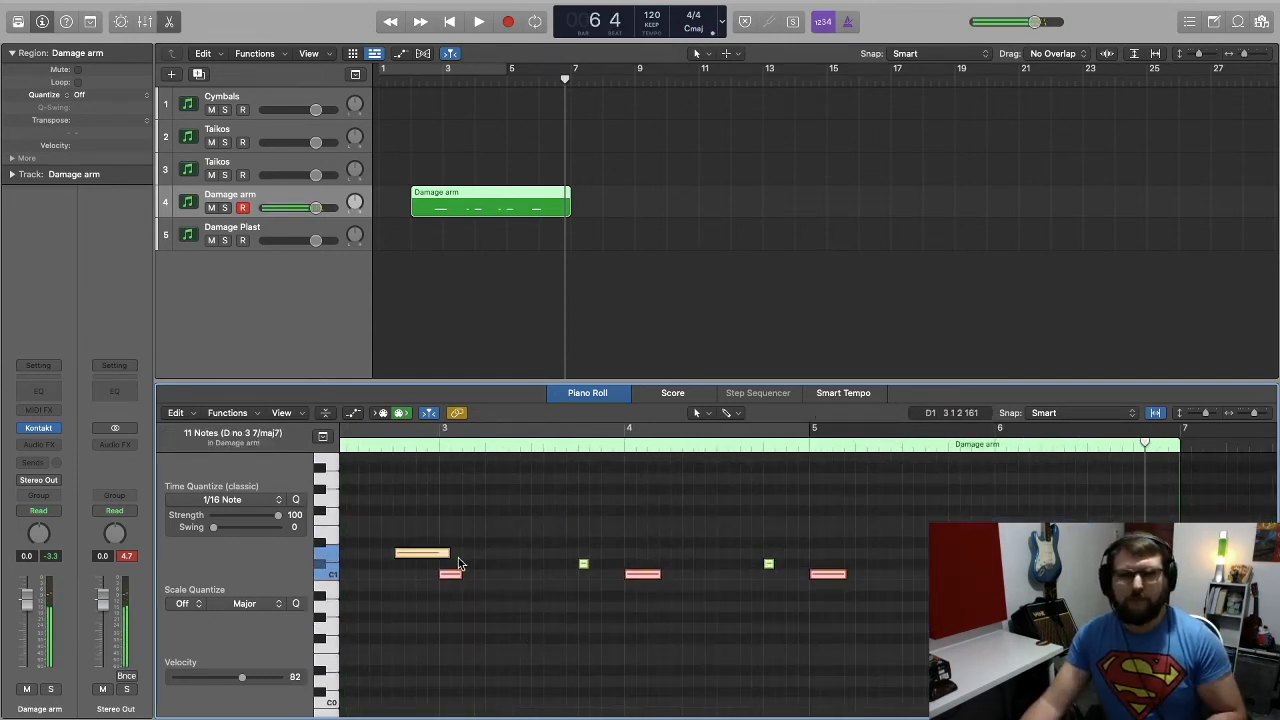
{"action": "left_click", "coordinate": [227, 413]}
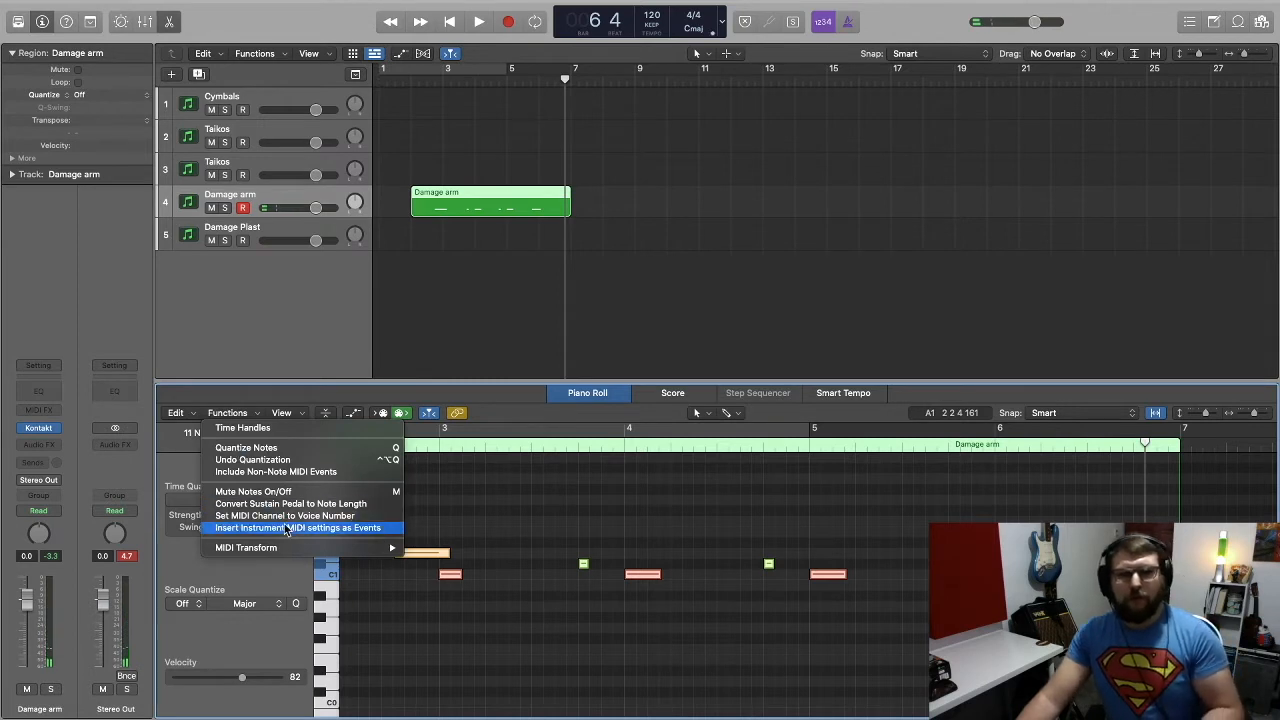
{"action": "mouse_move", "coordinate": [288, 549]}
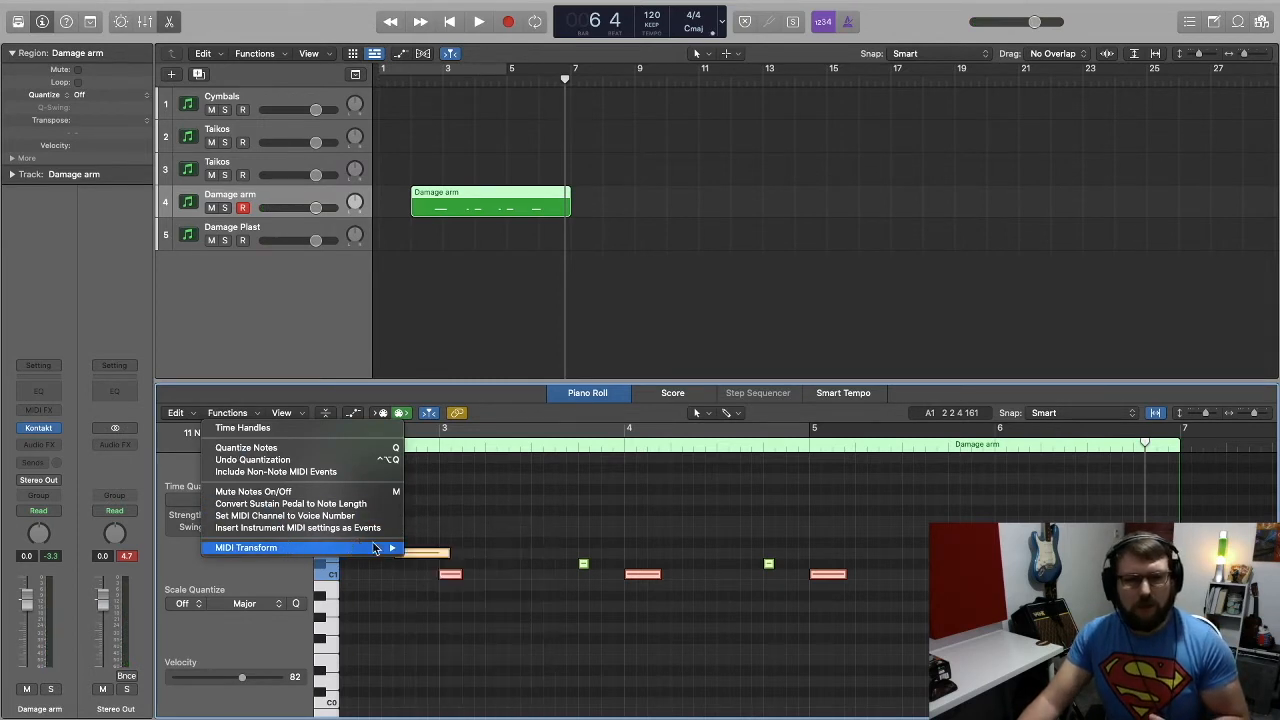
{"action": "left_click", "coordinate": [457, 539]}
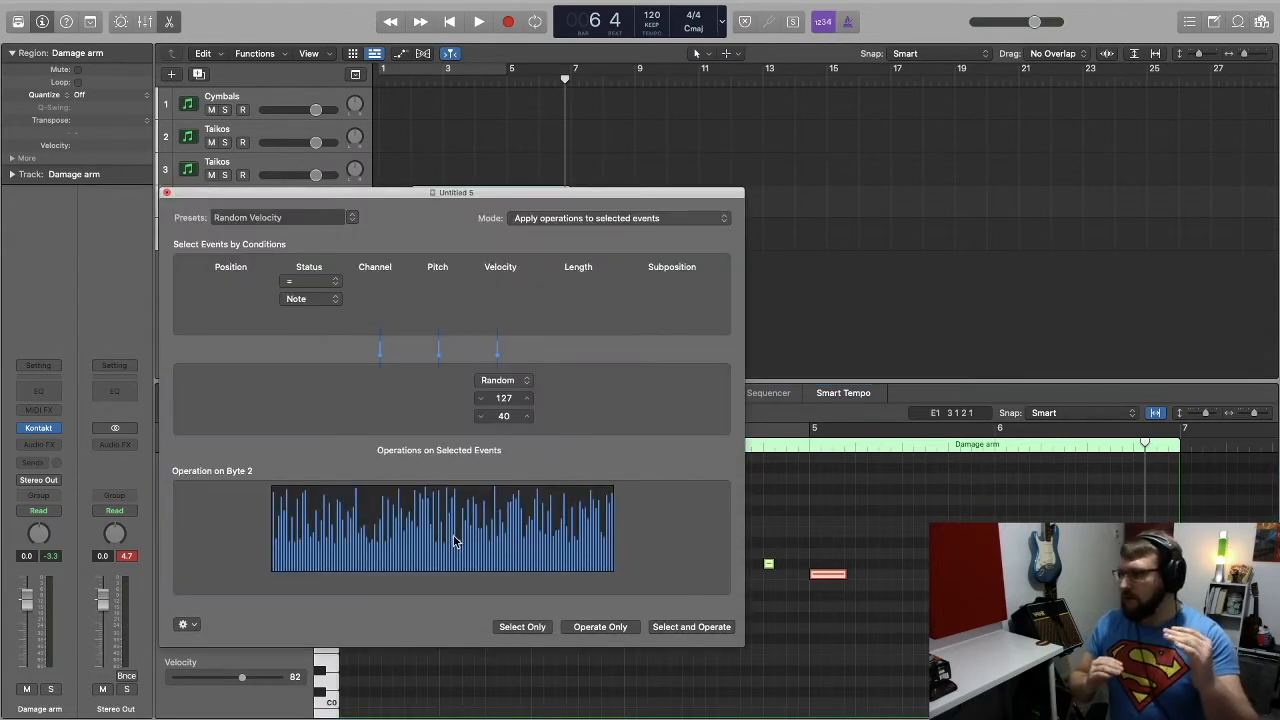
{"action": "mouse_move", "coordinate": [509, 418]}
{"action": "left_mouse_down"}
{"action": "mouse_move", "coordinate": [509, 362]}
{"action": "mouse_move", "coordinate": [504, 407]}
{"action": "left_mouse_up"}
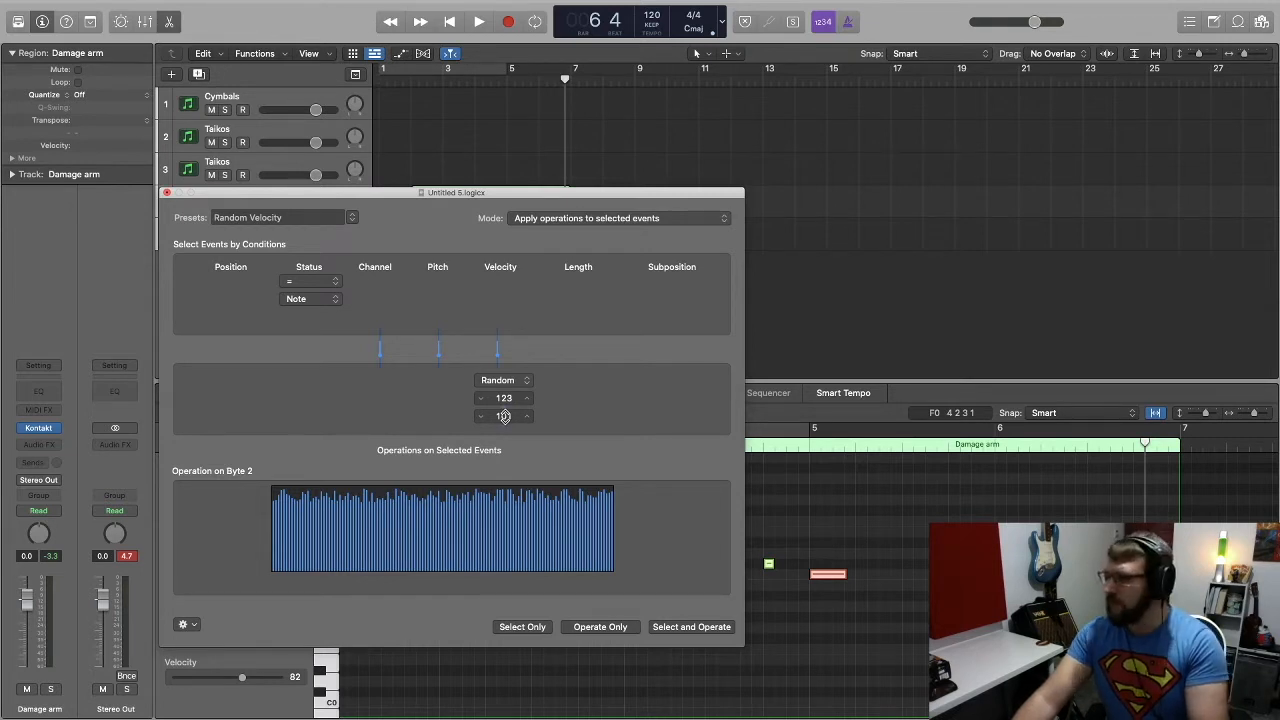
{"action": "left_click_drag", "start_coordinate": [505, 417], "coordinate": [505, 466]}
{"action": "left_click_drag", "start_coordinate": [503, 398], "coordinate": [503, 430]}
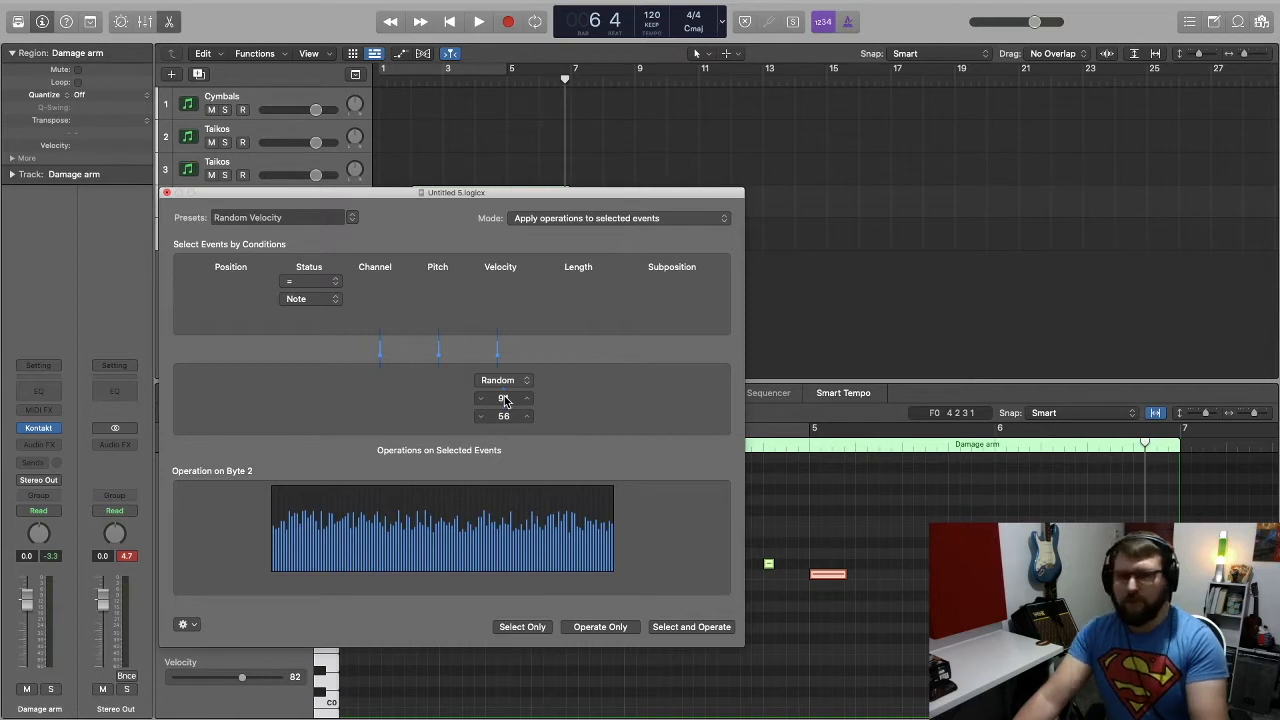
{"action": "mouse_move", "coordinate": [504, 404]}
{"action": "left_mouse_down"}
{"action": "mouse_move", "coordinate": [504, 382]}
{"action": "mouse_move", "coordinate": [507, 421]}
{"action": "mouse_move", "coordinate": [507, 406]}
{"action": "left_mouse_up"}
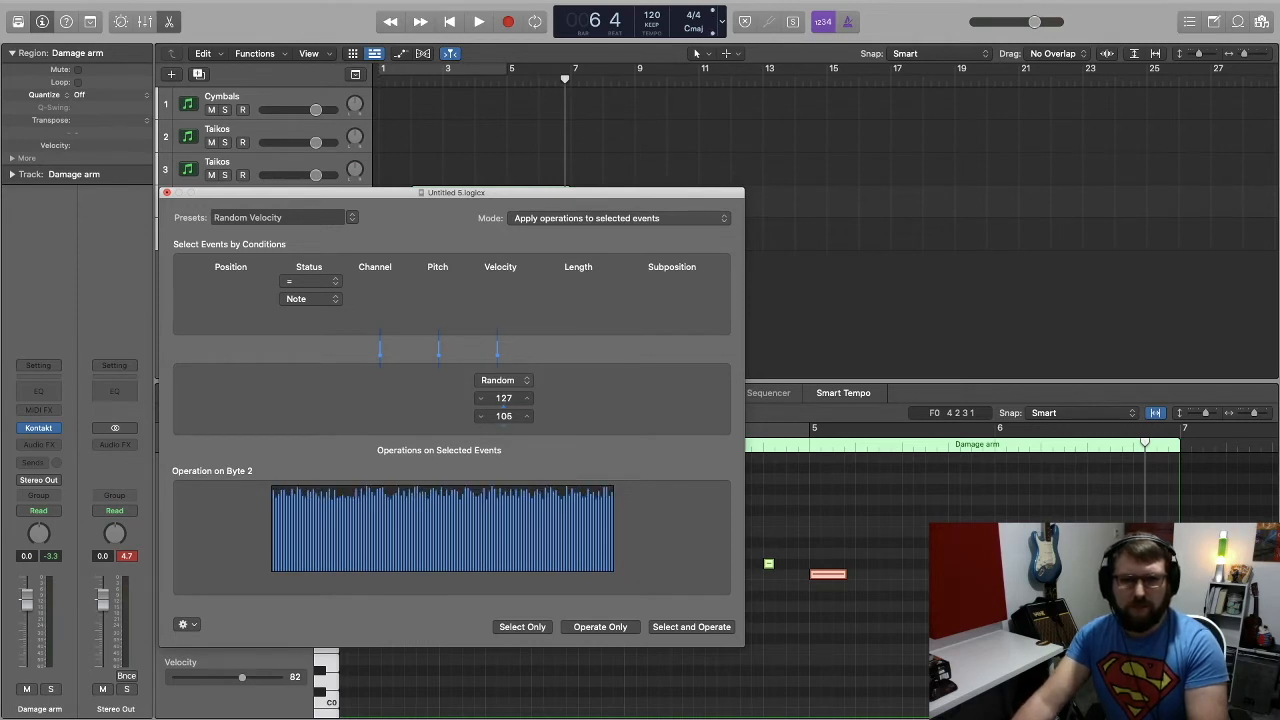
- Apply the random velocities to the selected notes with Select and Operate and close the transform window
{"action": "left_click", "coordinate": [690, 628]}
{"action": "left_click", "coordinate": [690, 628]}
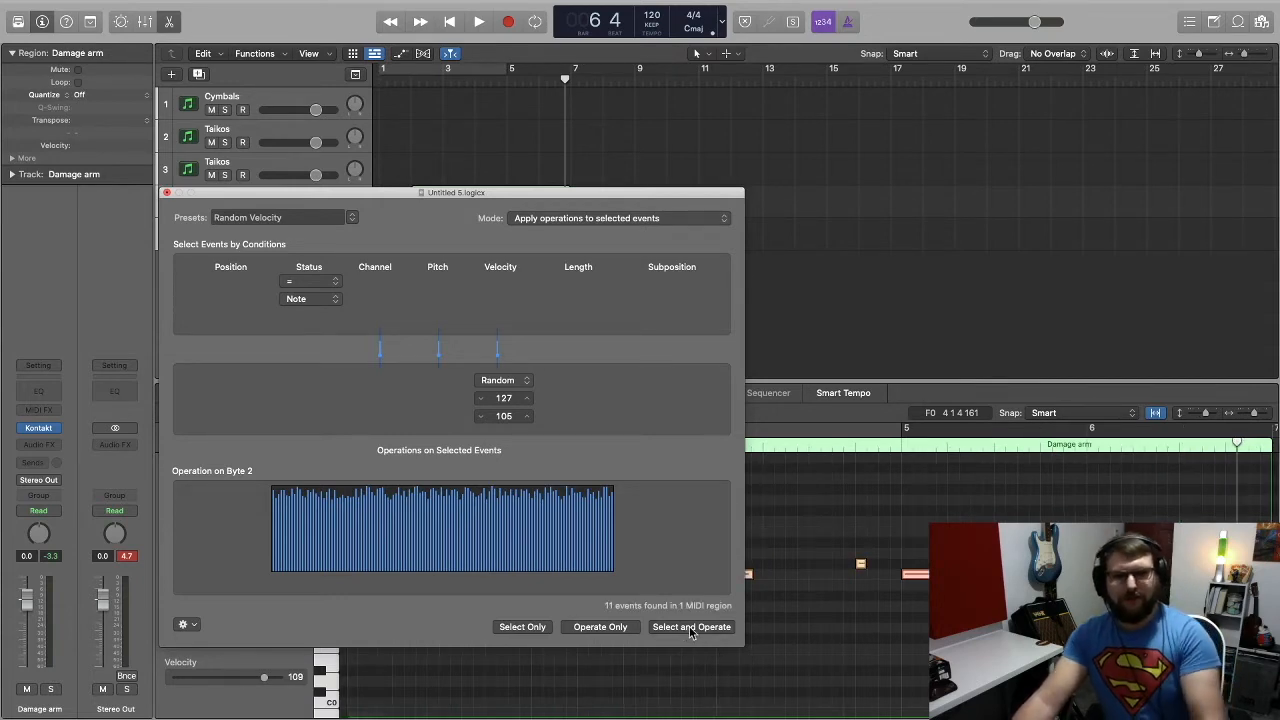
{"action": "left_click_drag", "start_coordinate": [334, 190], "coordinate": [764, 382]}
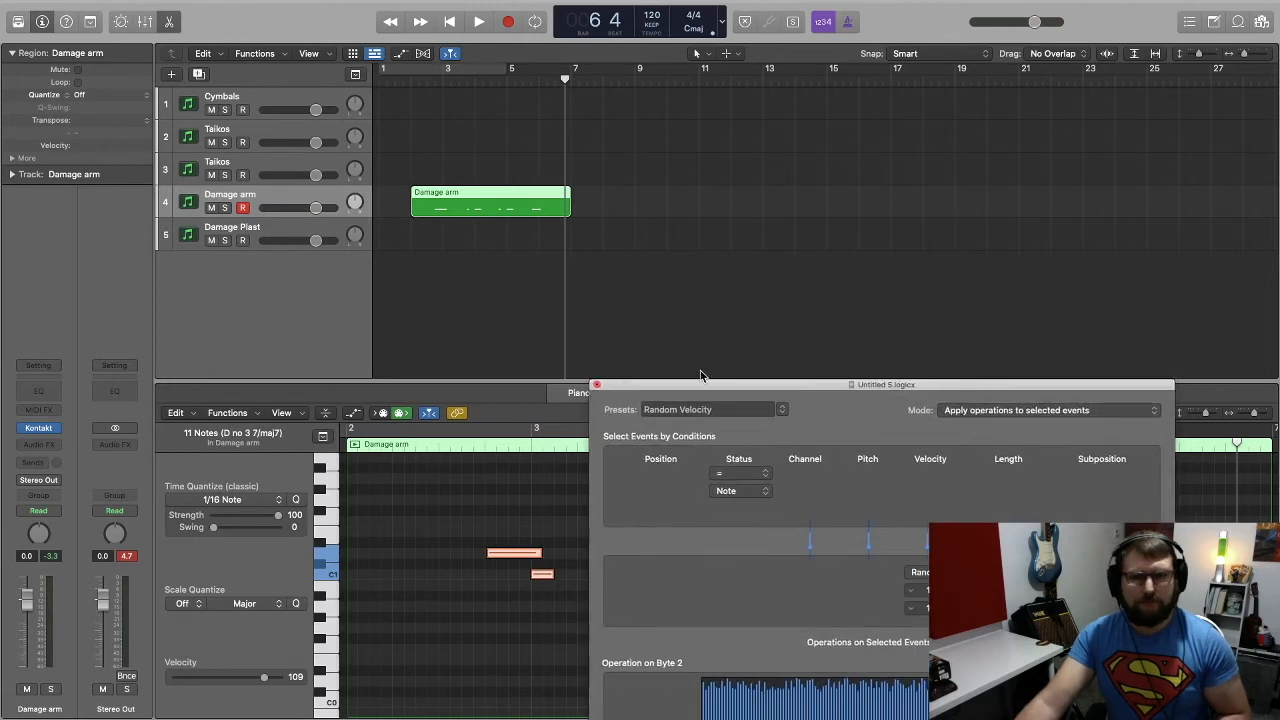
{"action": "left_click", "coordinate": [597, 385]}
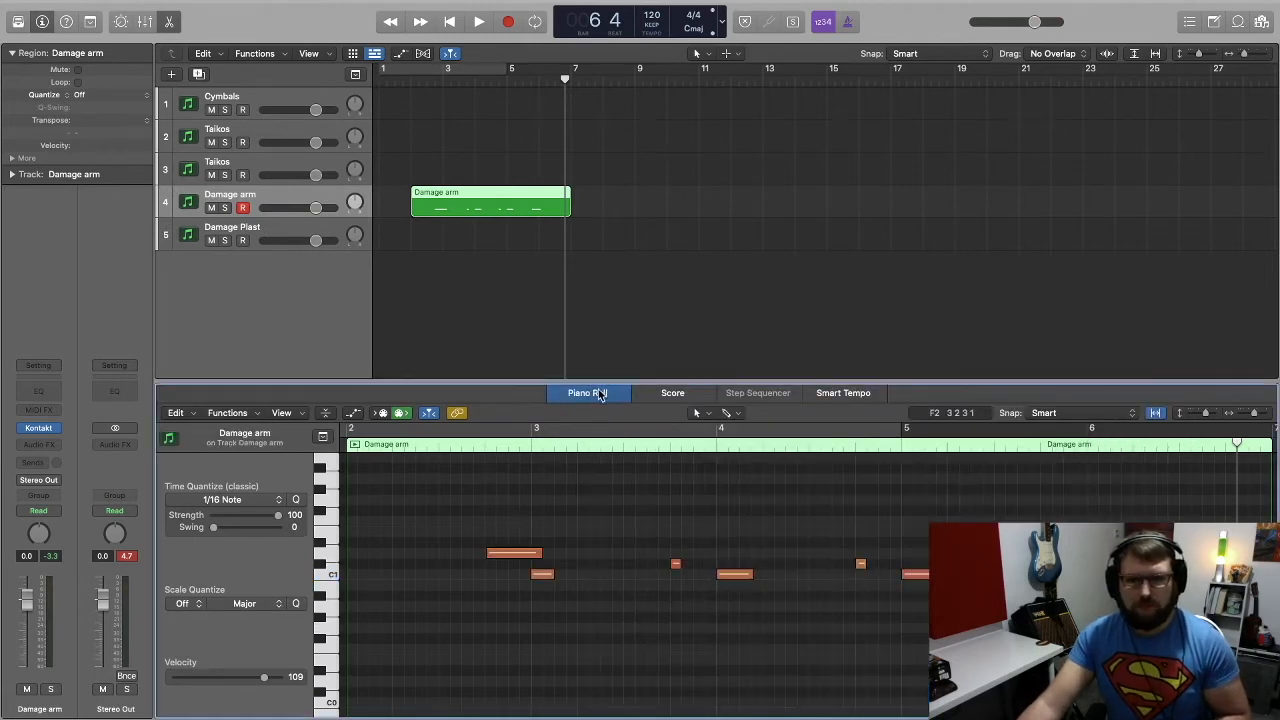
- Try quantize strengths of 84 and 91 on all notes of the Damage arm region and return the strength to 100
{"action": "left_click", "coordinate": [461, 445]}
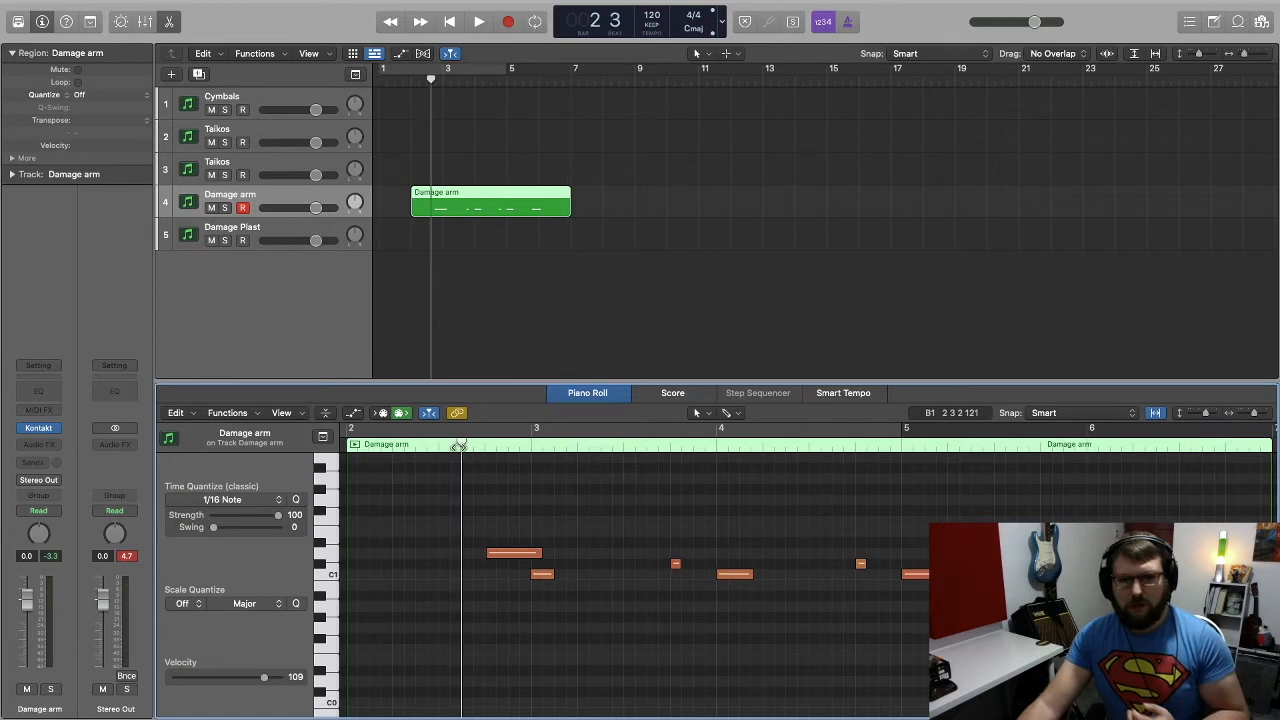
{"action": "left_click_drag", "start_coordinate": [492, 492], "coordinate": [1088, 656]}
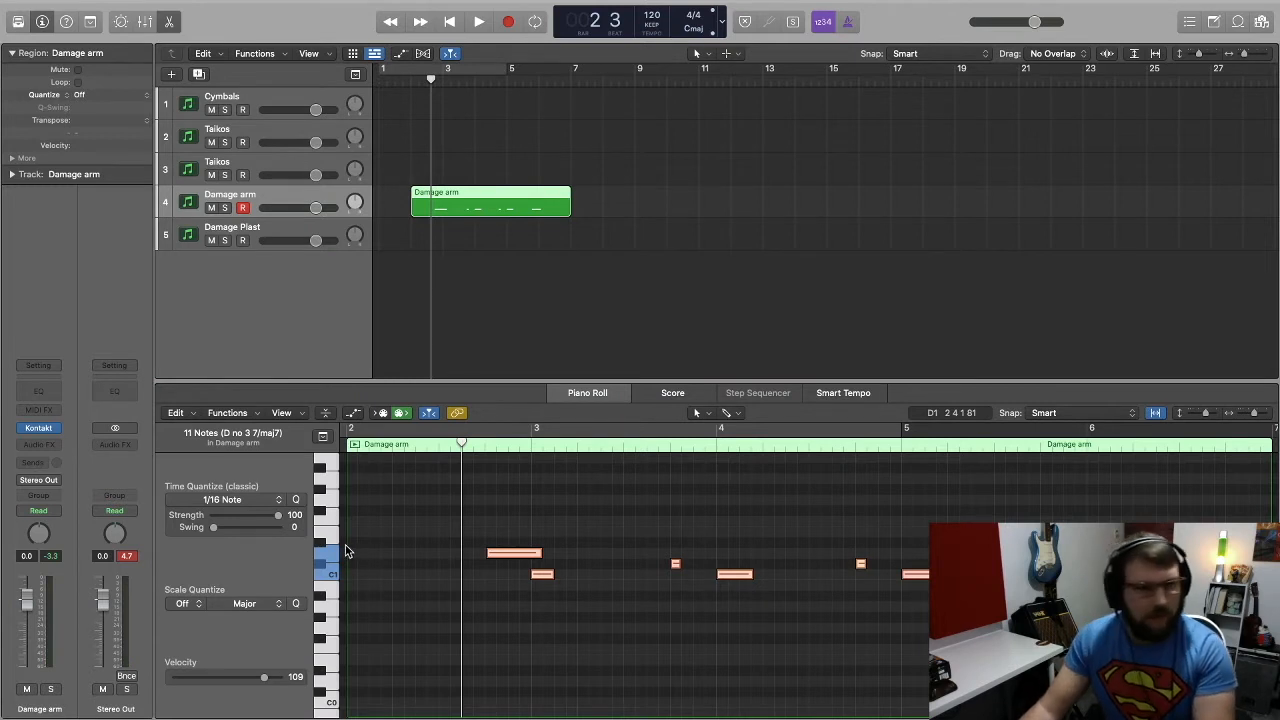
{"action": "left_click", "coordinate": [277, 518]}
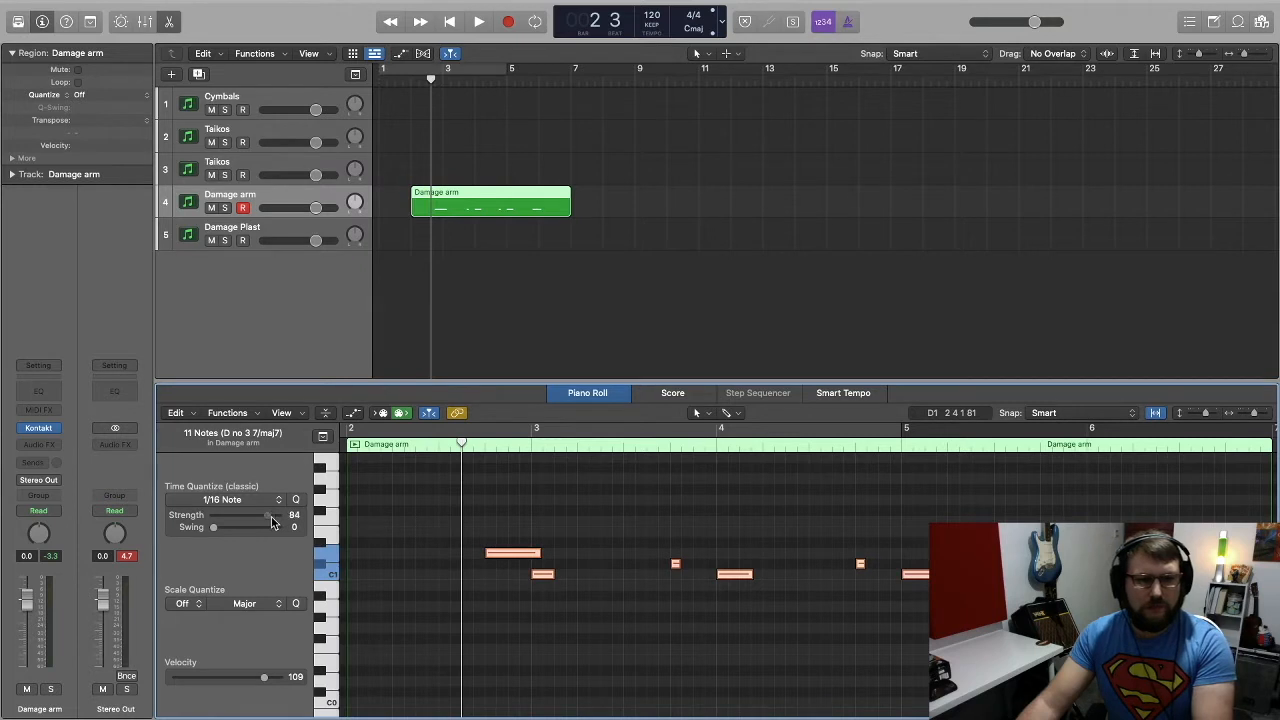
{"action": "left_click_drag", "start_coordinate": [273, 516], "coordinate": [277, 520]}
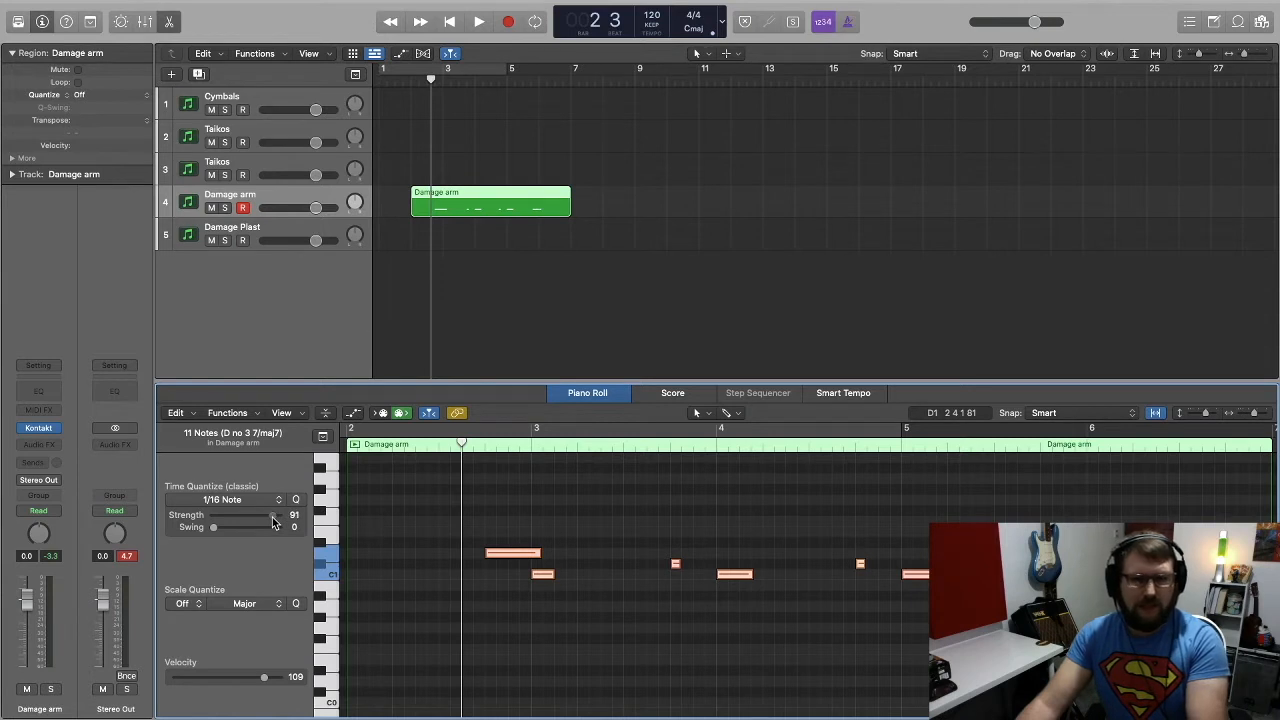
{"action": "left_click_drag", "start_coordinate": [273, 520], "coordinate": [286, 518]}
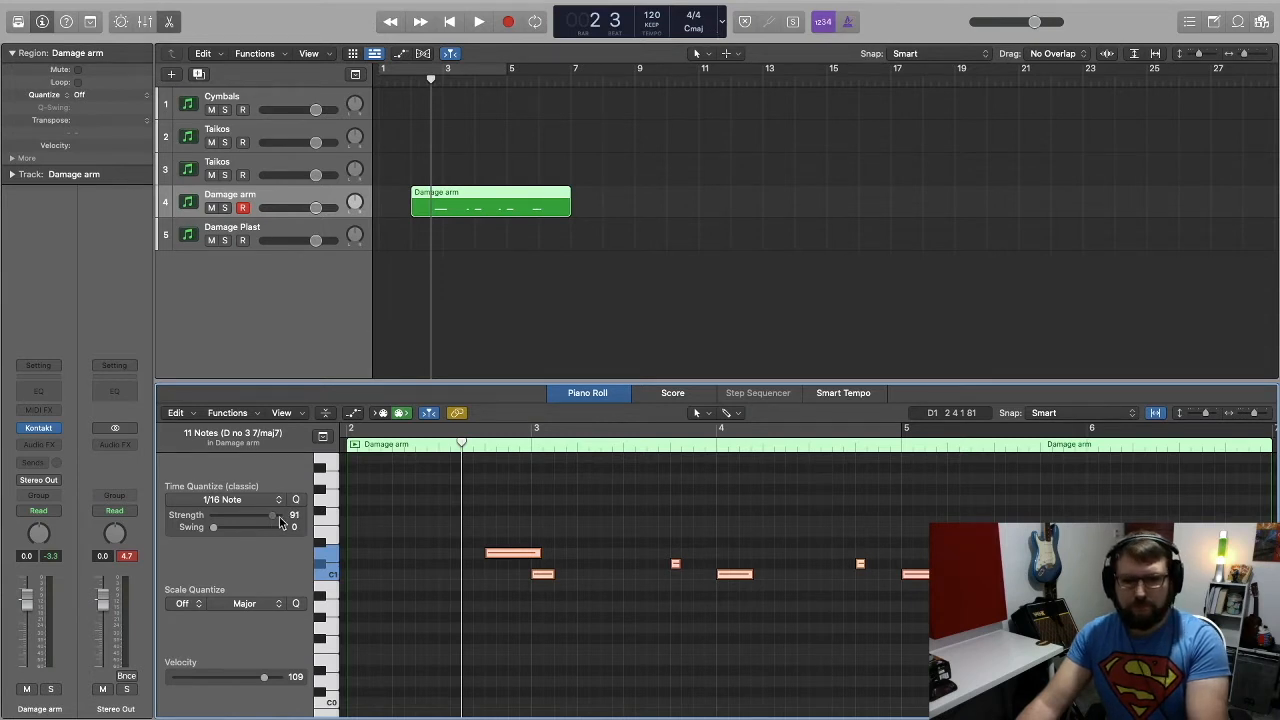
{"action": "left_click", "coordinate": [623, 650]}
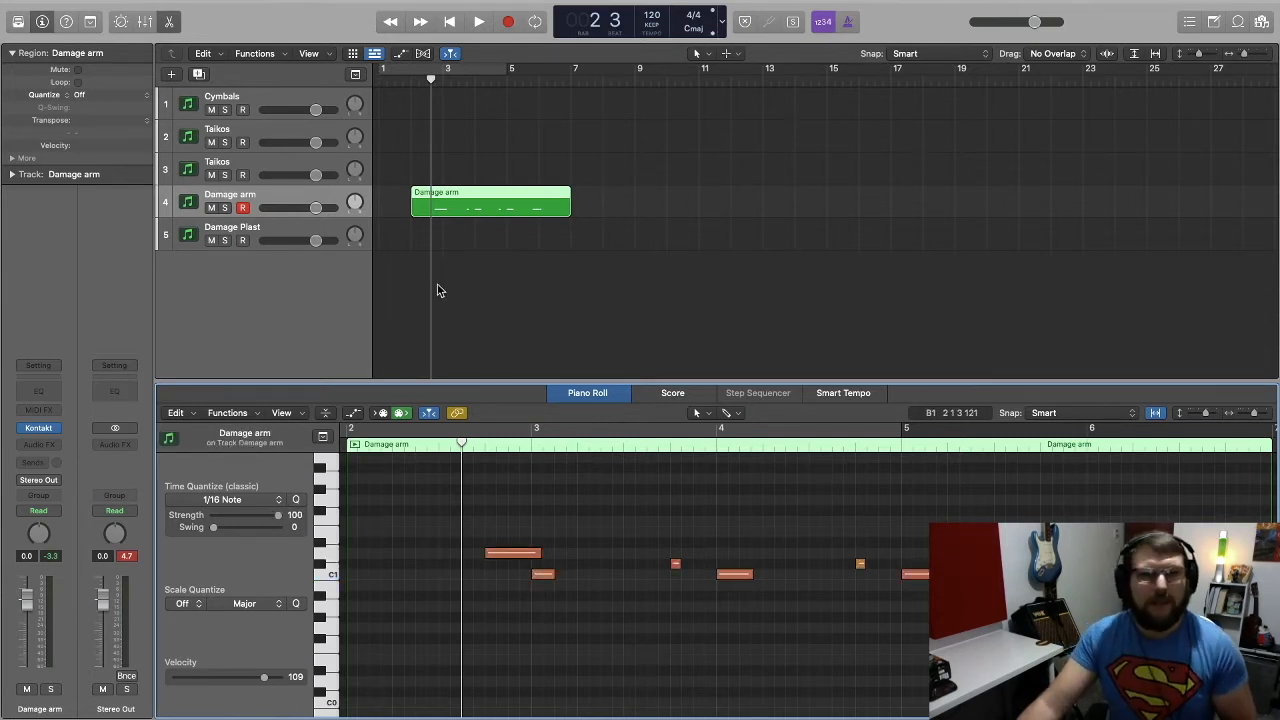
- Copy the Damage arm region onto the Damage Plast track at the same bar position
{"action": "left_click", "coordinate": [477, 210]}
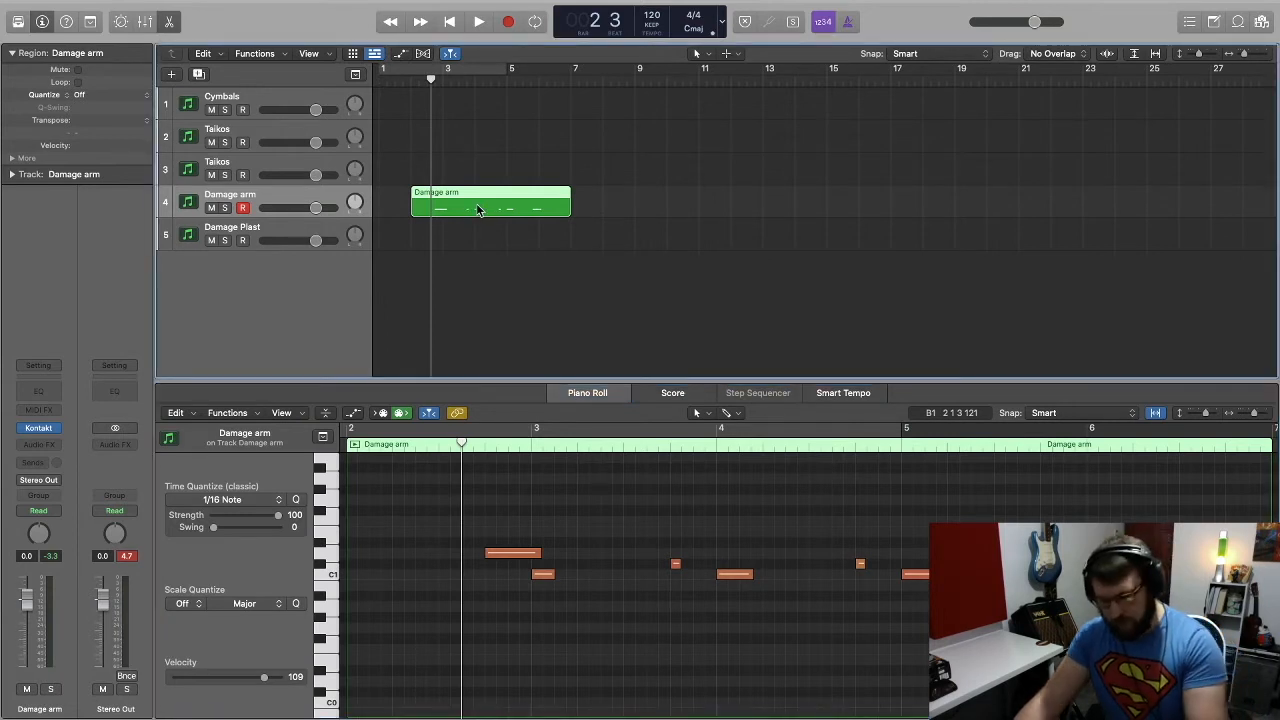
{"action": "left_click_drag", "start_coordinate": [477, 210], "coordinate": [482, 245]}
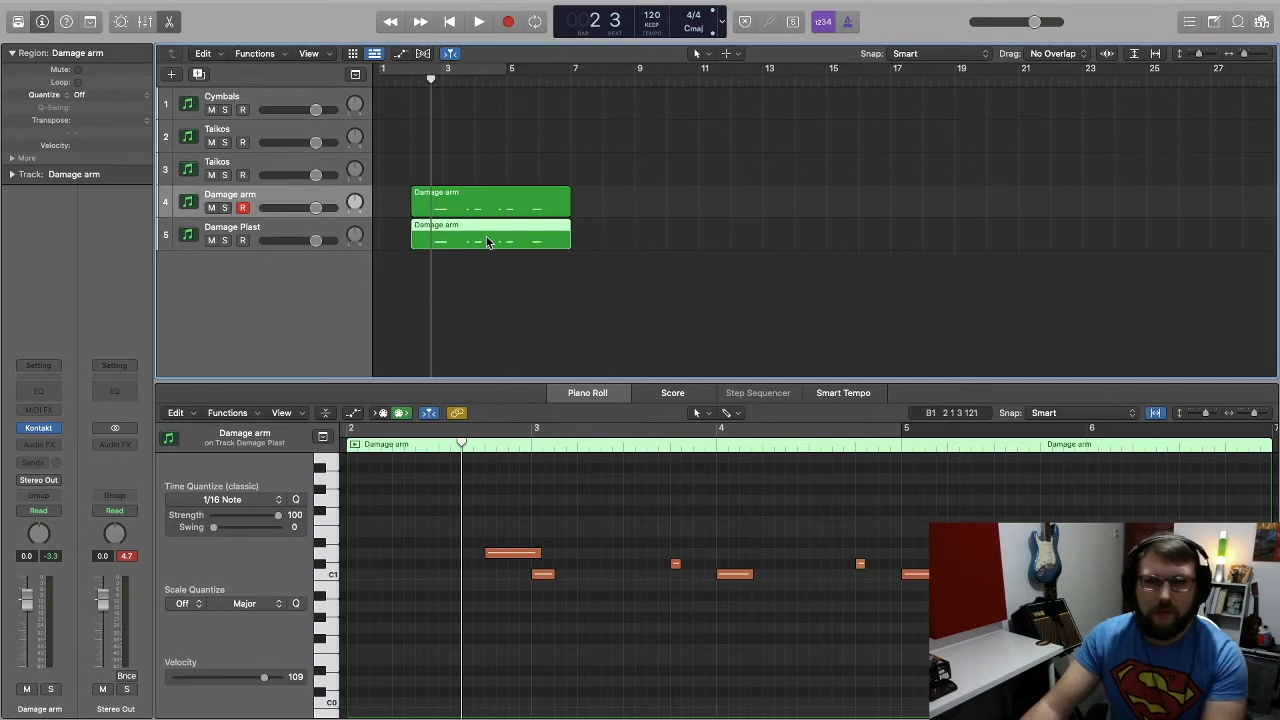
- Audition all notes of the Damage Plast region in lower and higher octaves, returning them to their original octave
{"action": "left_click", "coordinate": [540, 574]}
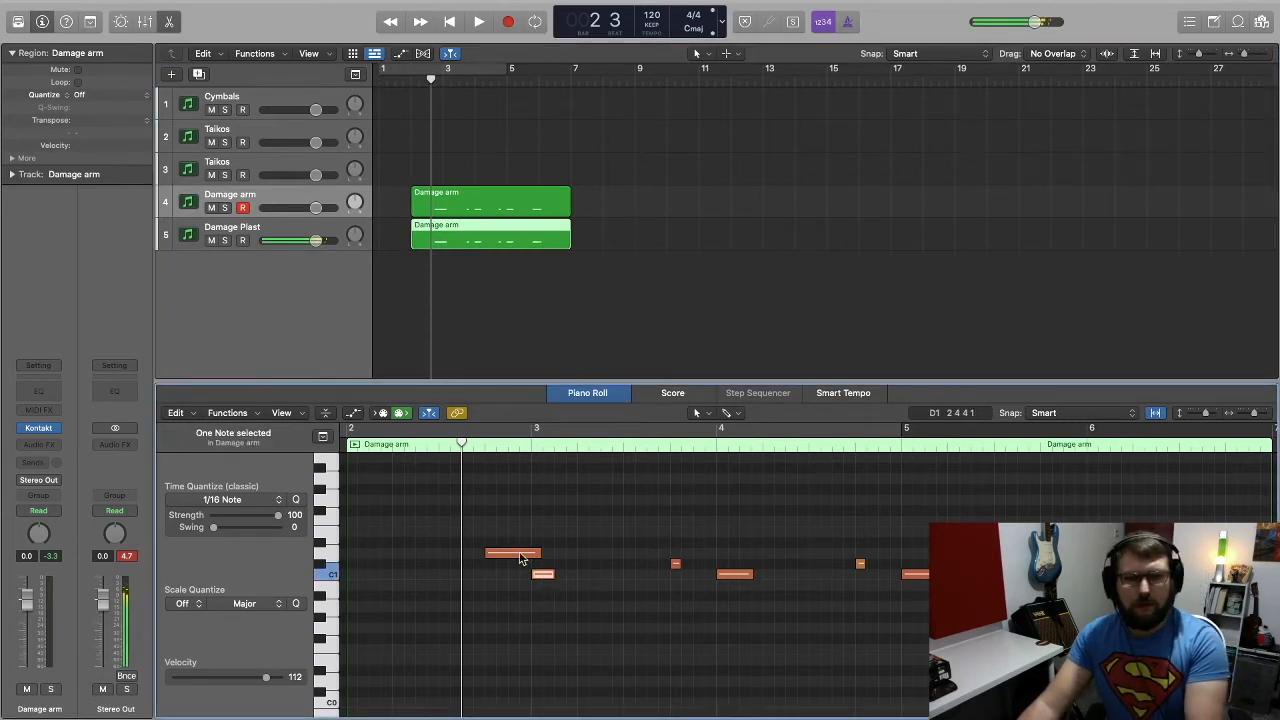
{"action": "left_click", "coordinate": [515, 556]}
{"action": "left_click_drag", "start_coordinate": [491, 520], "coordinate": [1056, 648]}
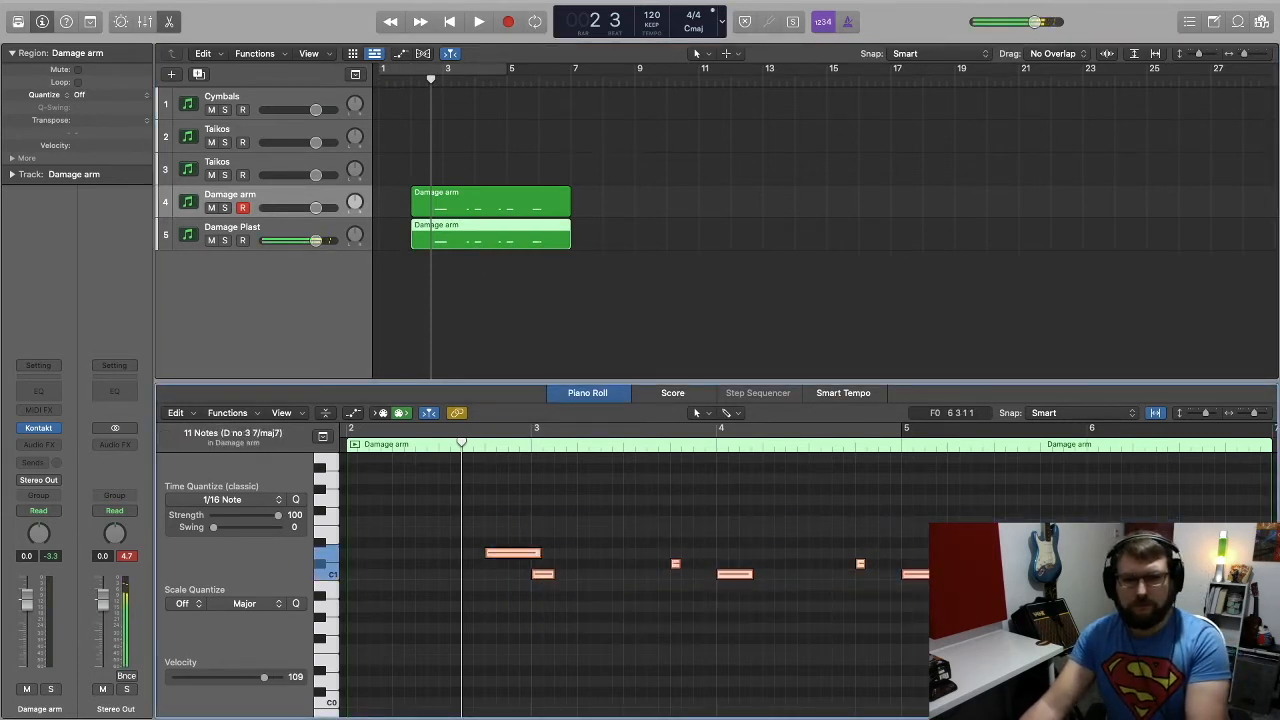
{"action": "key", "text": "alt+shift+Down"}
{"action": "key", "text": "alt+shift+Down"}
{"action": "key", "text": "alt+shift+Up"}
{"action": "key", "text": "alt+shift+Up"}
{"action": "key", "text": "alt+shift+Up"}
{"action": "key", "text": "alt+shift+Down"}
- Play back the Damage arm and Damage Plast regions together from bar 2
{"action": "left_click", "coordinate": [552, 320]}
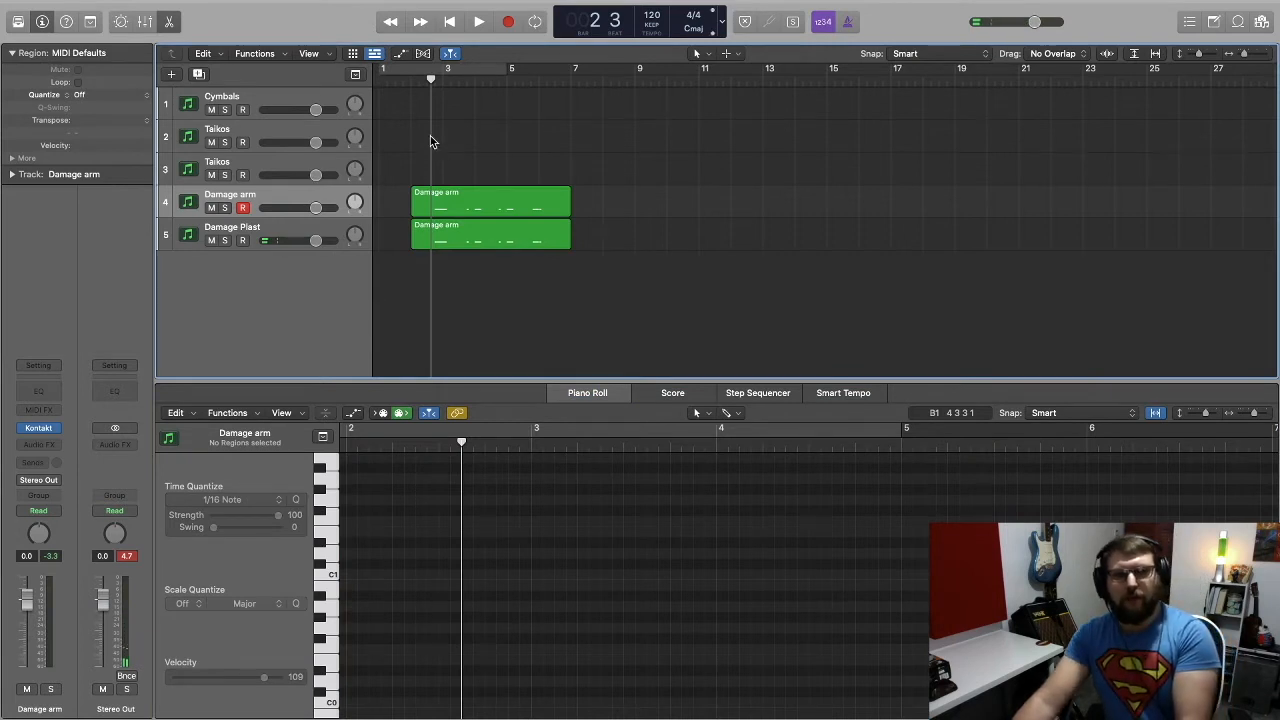
{"action": "left_click", "coordinate": [413, 78]}
{"action": "key", "text": "space"}
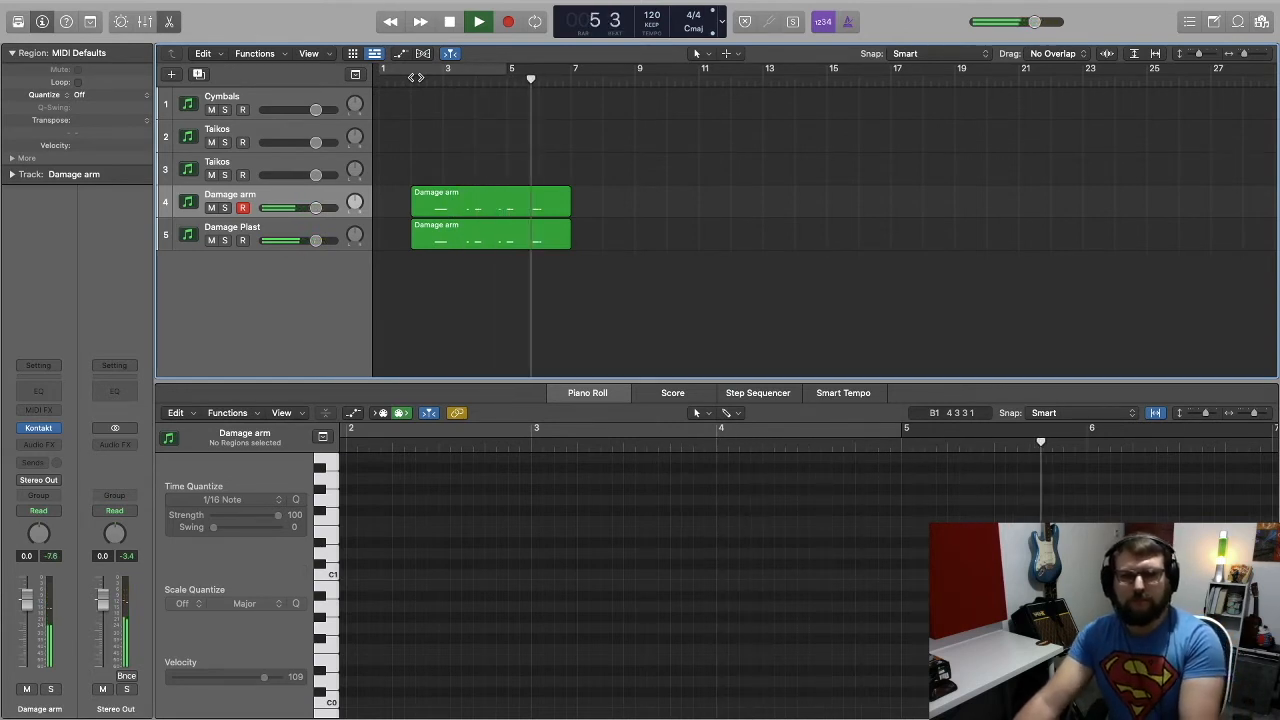
{"action": "key", "text": "space"}
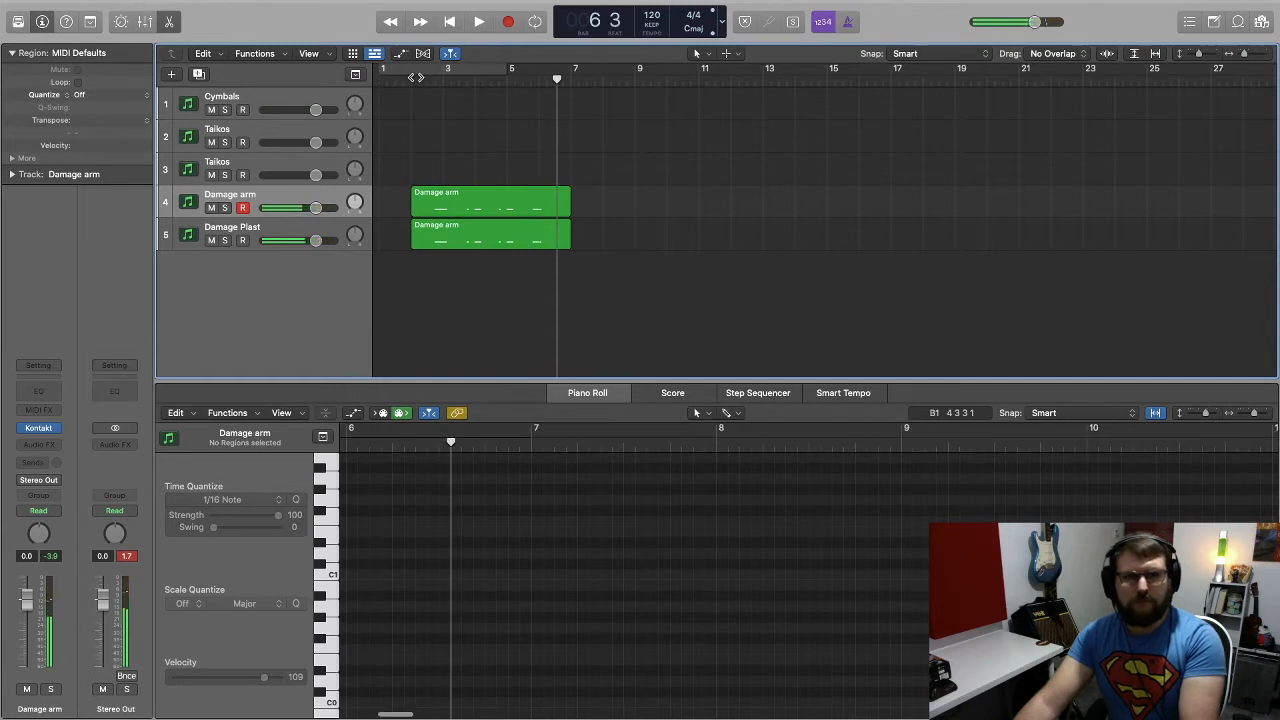
- Copy the Damage arm region onto track 3 at the same bar position and shift its fill notes before bar 6 slightly earlier
{"action": "left_click", "coordinate": [260, 170]}
{"action": "left_click", "coordinate": [460, 206]}
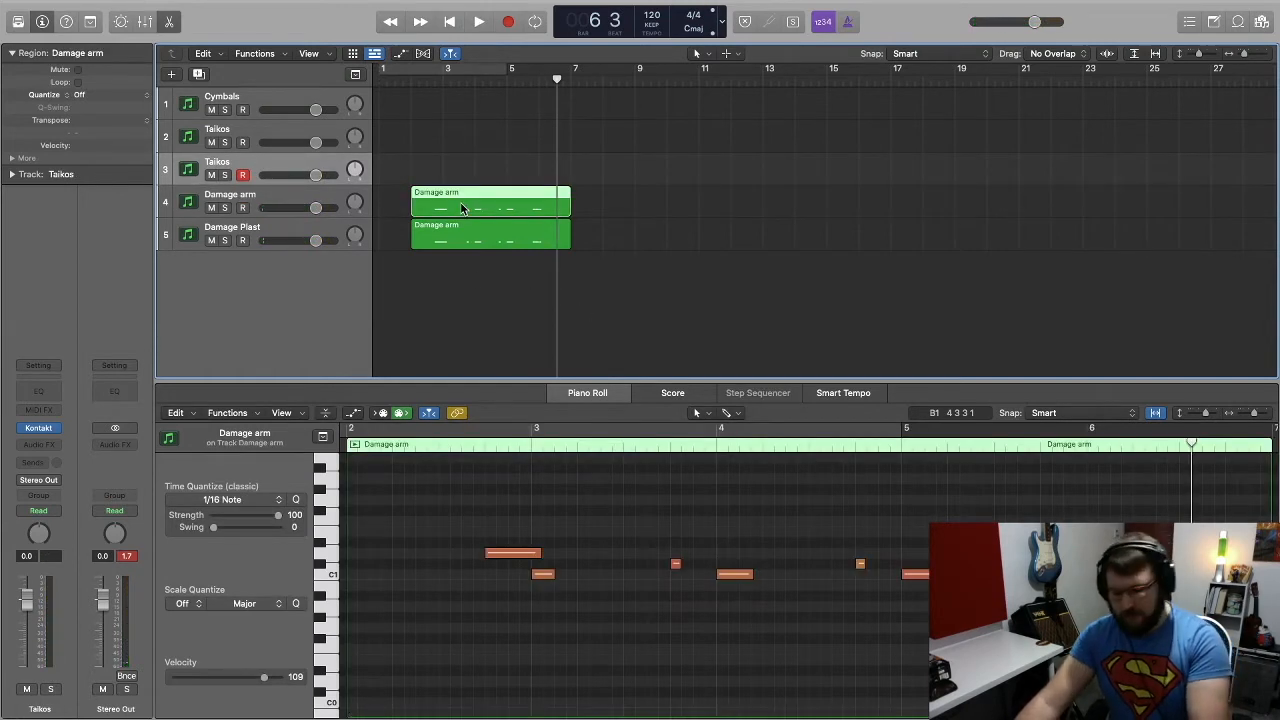
{"action": "left_click_drag", "start_coordinate": [461, 208], "coordinate": [460, 174]}
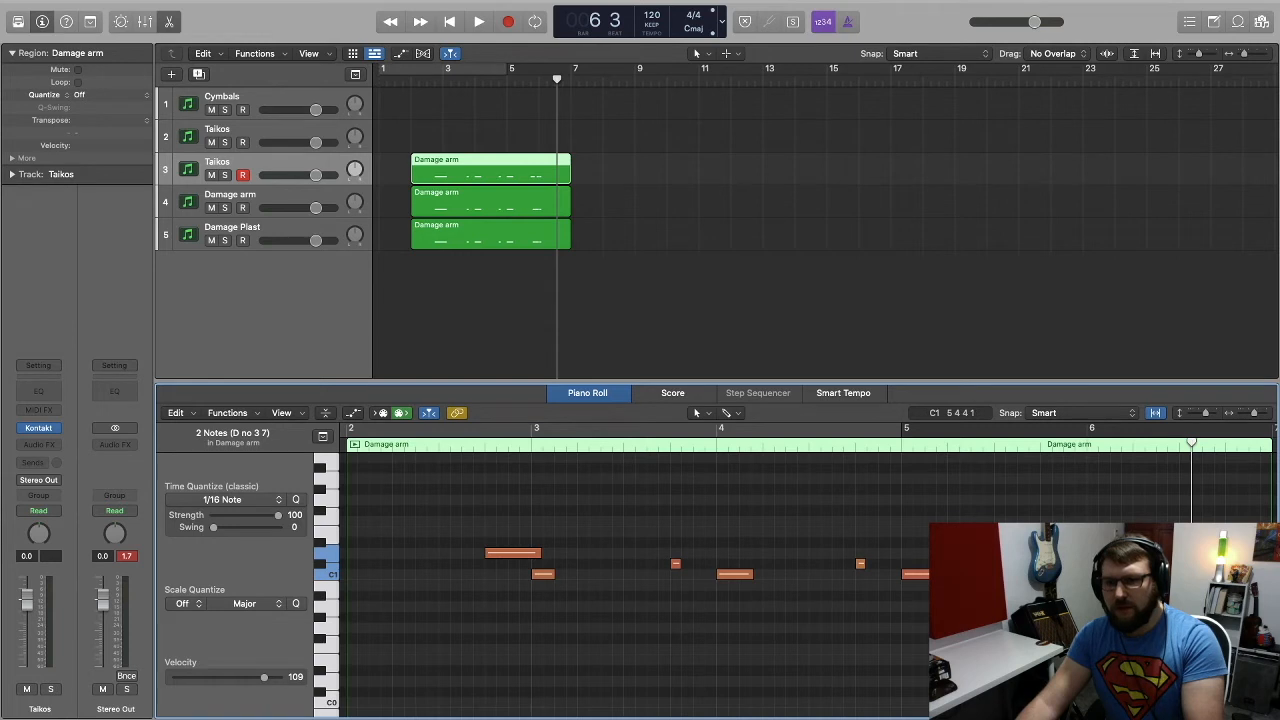
{"action": "left_click", "coordinate": [1078, 574]}
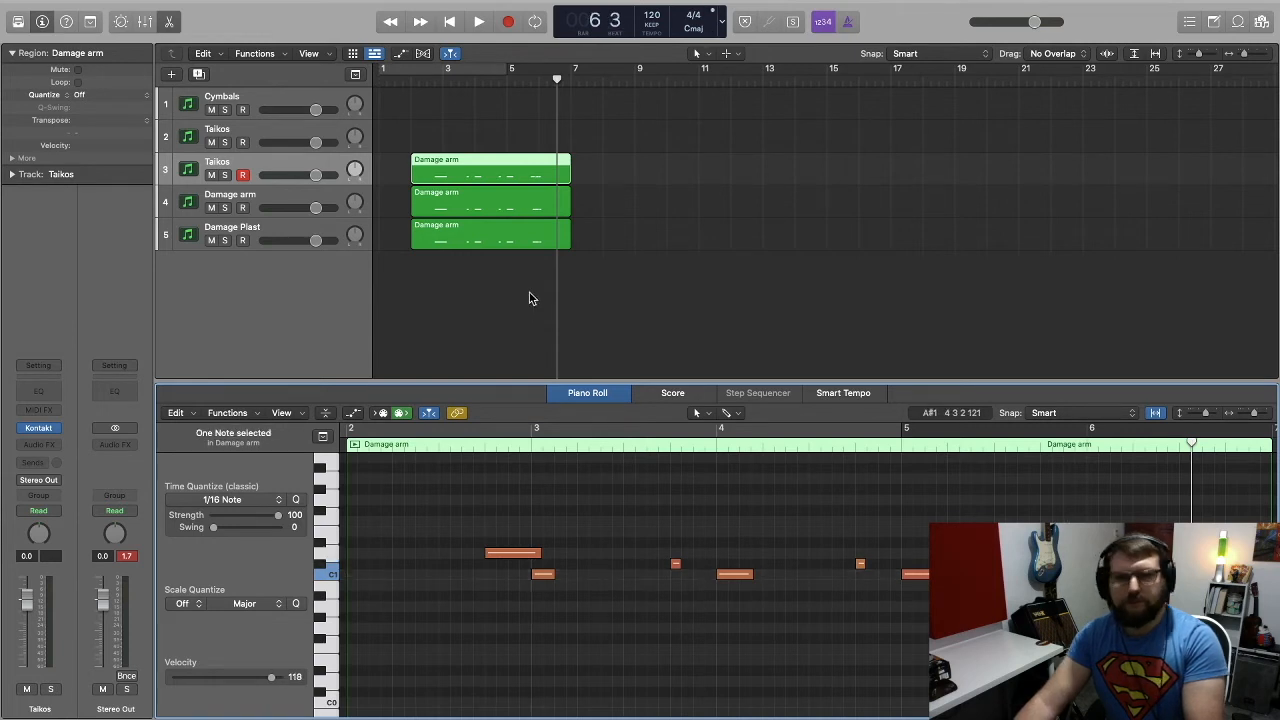
- Shift the fill notes just before bar 6 slightly earlier in the Damage arm and Damage Plast regions
{"action": "left_click", "coordinate": [532, 212]}
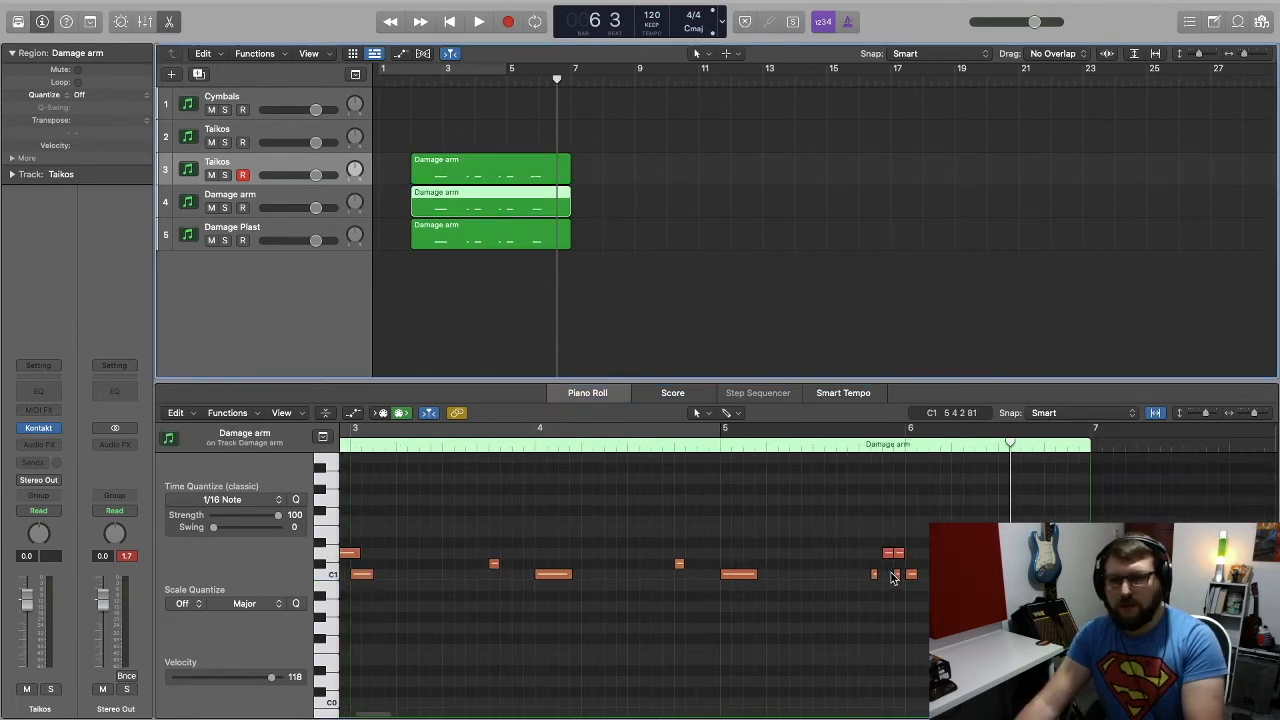
{"action": "mouse_move", "coordinate": [896, 574]}
{"action": "left_mouse_down"}
{"action": "mouse_move", "coordinate": [866, 558]}
{"action": "mouse_move", "coordinate": [874, 577]}
{"action": "left_mouse_up"}
{"action": "left_click", "coordinate": [538, 237]}
{"action": "left_click", "coordinate": [923, 617]}
{"action": "left_click", "coordinate": [1077, 574]}
{"action": "left_click", "coordinate": [1079, 553]}
{"action": "left_click", "coordinate": [1077, 574]}
{"action": "left_click", "coordinate": [1053, 563]}
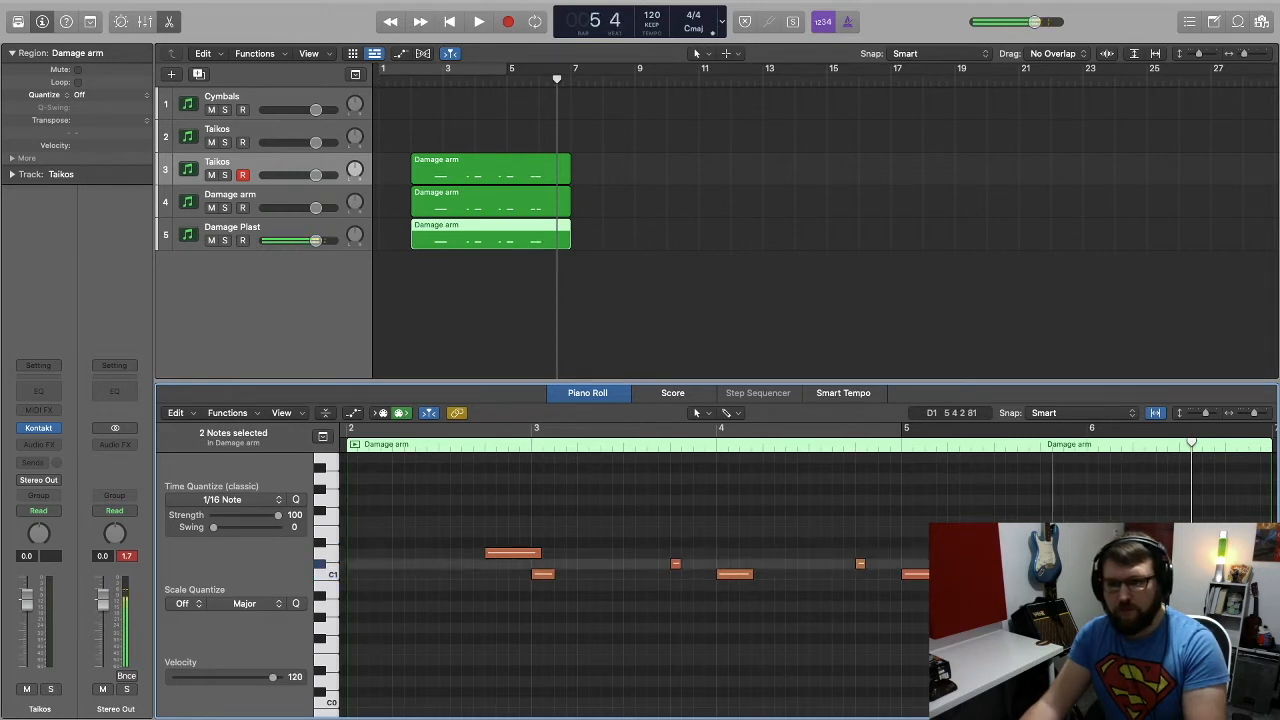
{"action": "left_click", "coordinate": [1040, 535]}
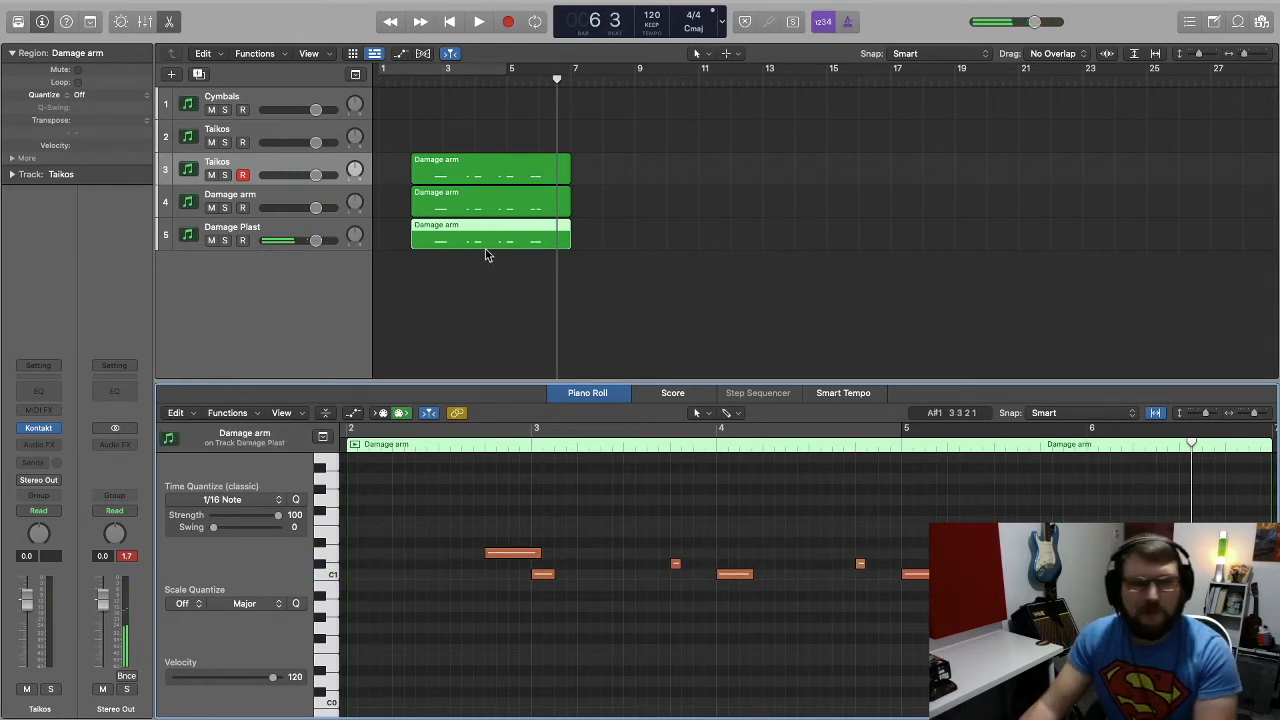
- Select all notes of the region on track 3 and transpose them up one octave
{"action": "left_click", "coordinate": [514, 170]}
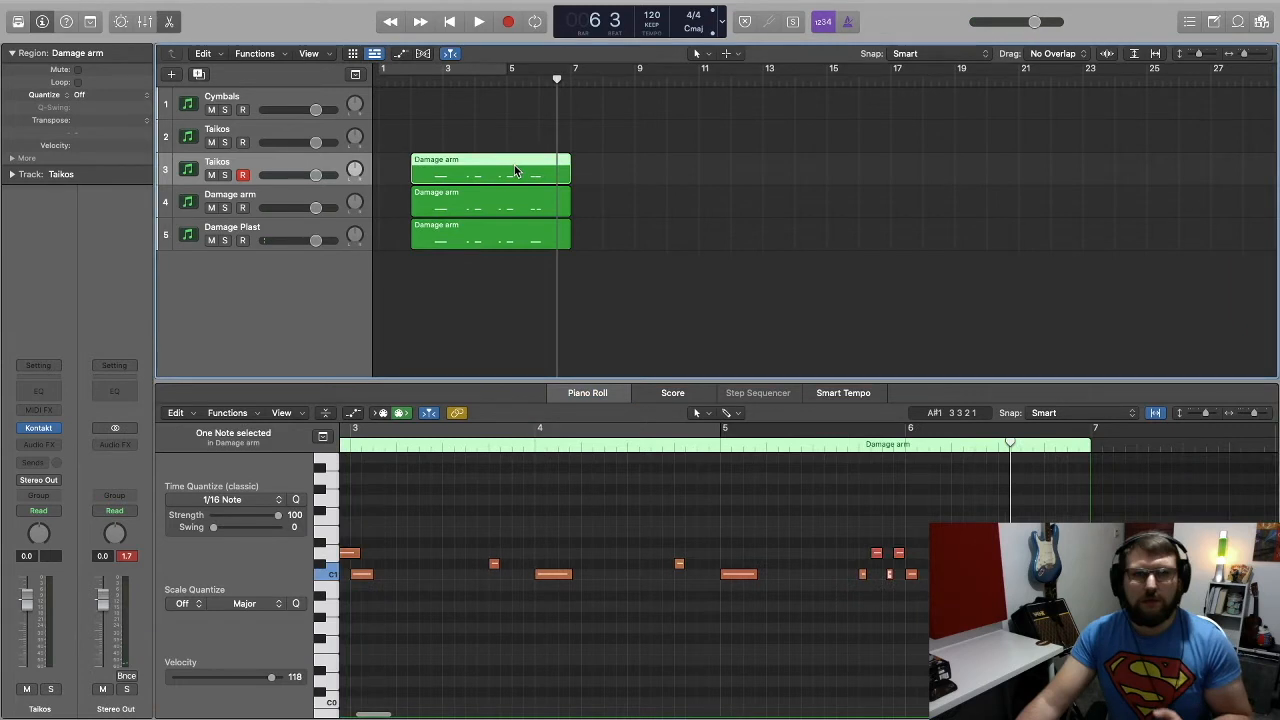
{"action": "left_click_drag", "start_coordinate": [483, 501], "coordinate": [1123, 640]}
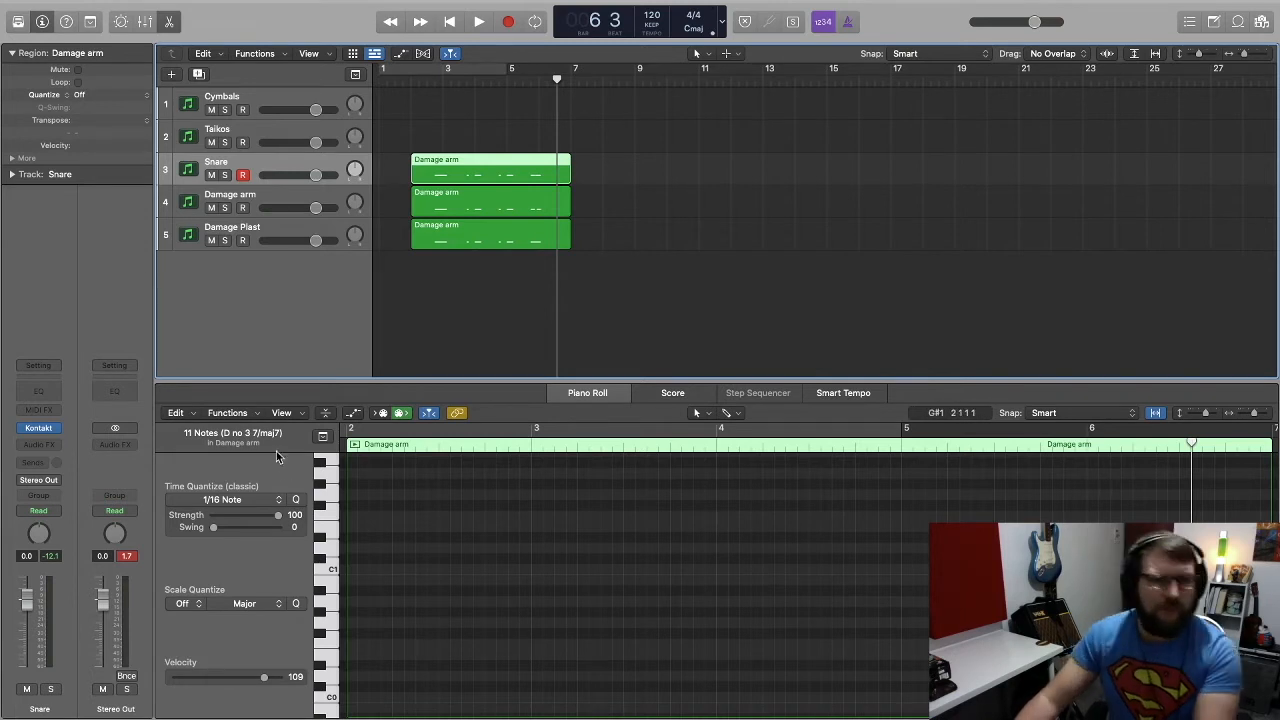
{"action": "left_click", "coordinate": [250, 419]}
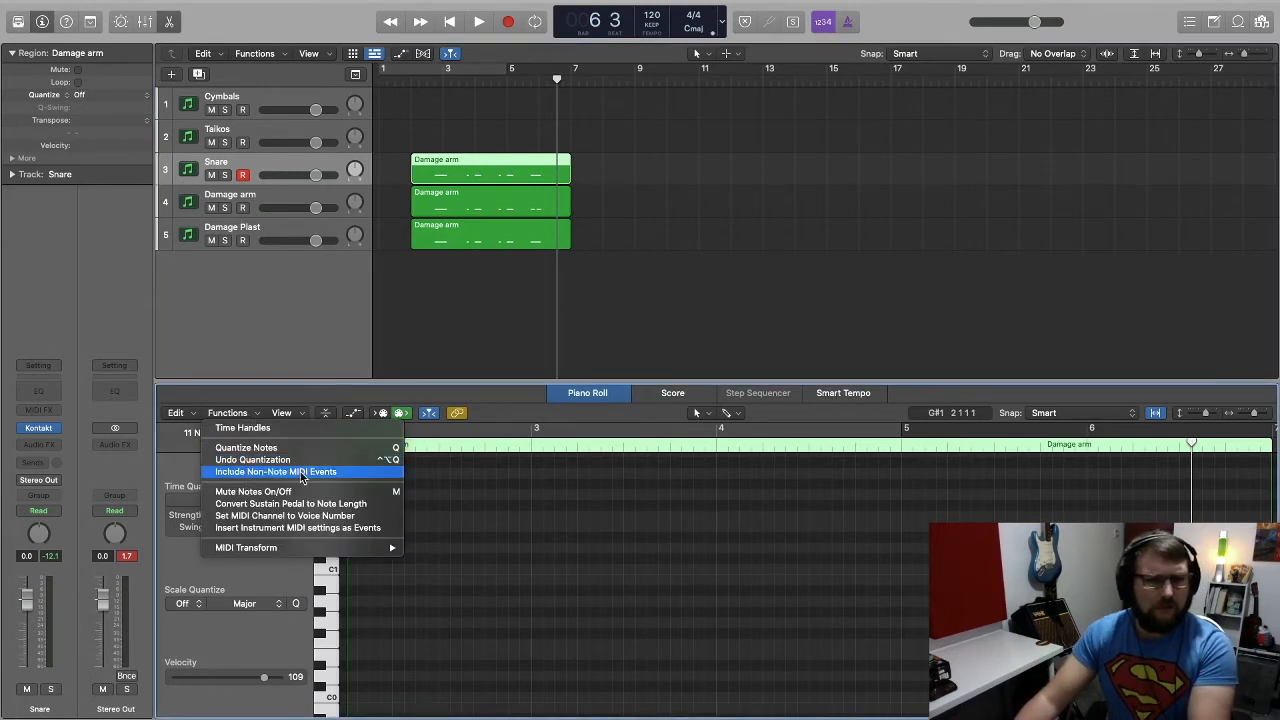
{"action": "mouse_move", "coordinate": [302, 549]}
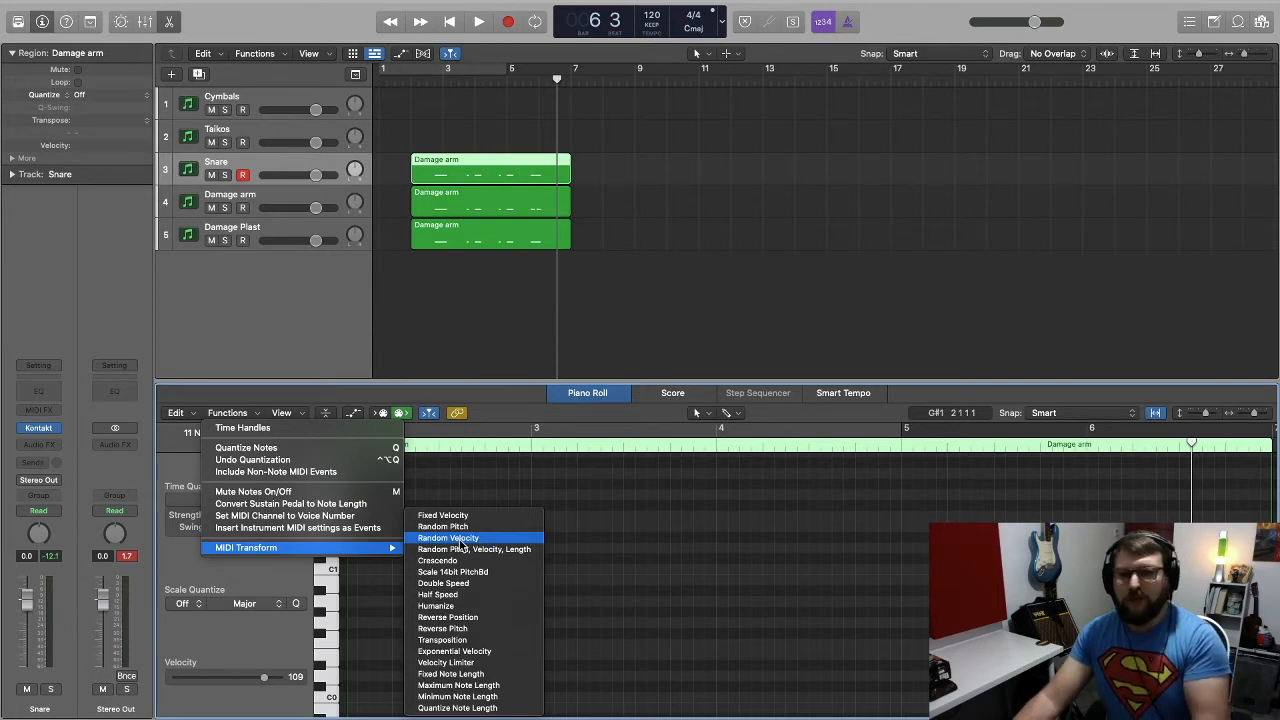
{"action": "left_click", "coordinate": [600, 567]}
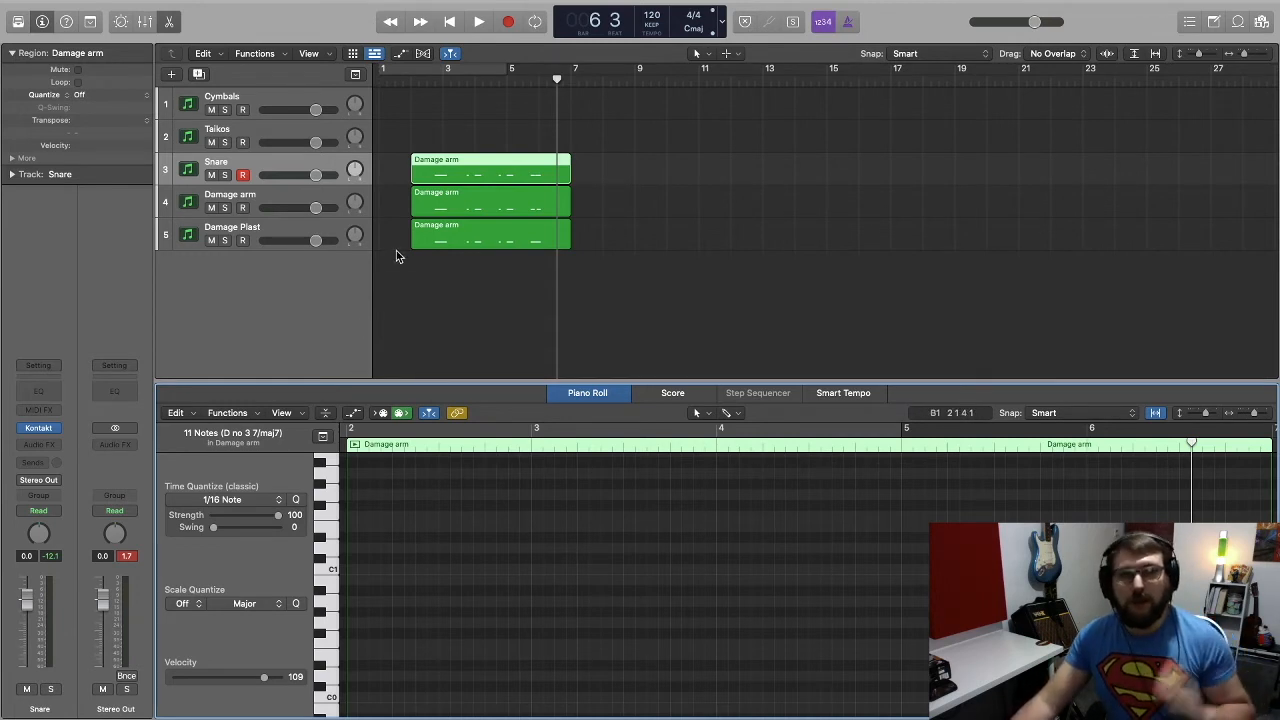
- Place the playhead at bar 2 and move the Snare track's region up to the Taikos track at the same position
{"action": "left_click", "coordinate": [414, 80]}
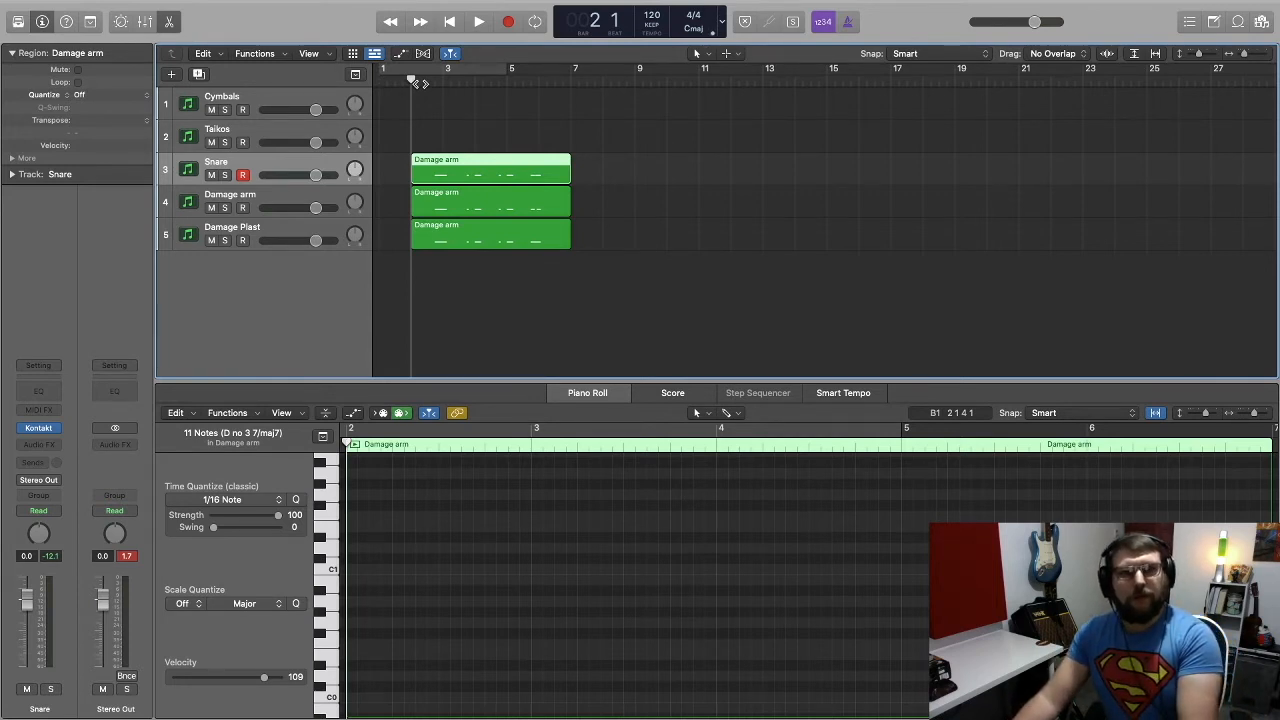
{"action": "left_click_drag", "start_coordinate": [465, 172], "coordinate": [463, 137]}
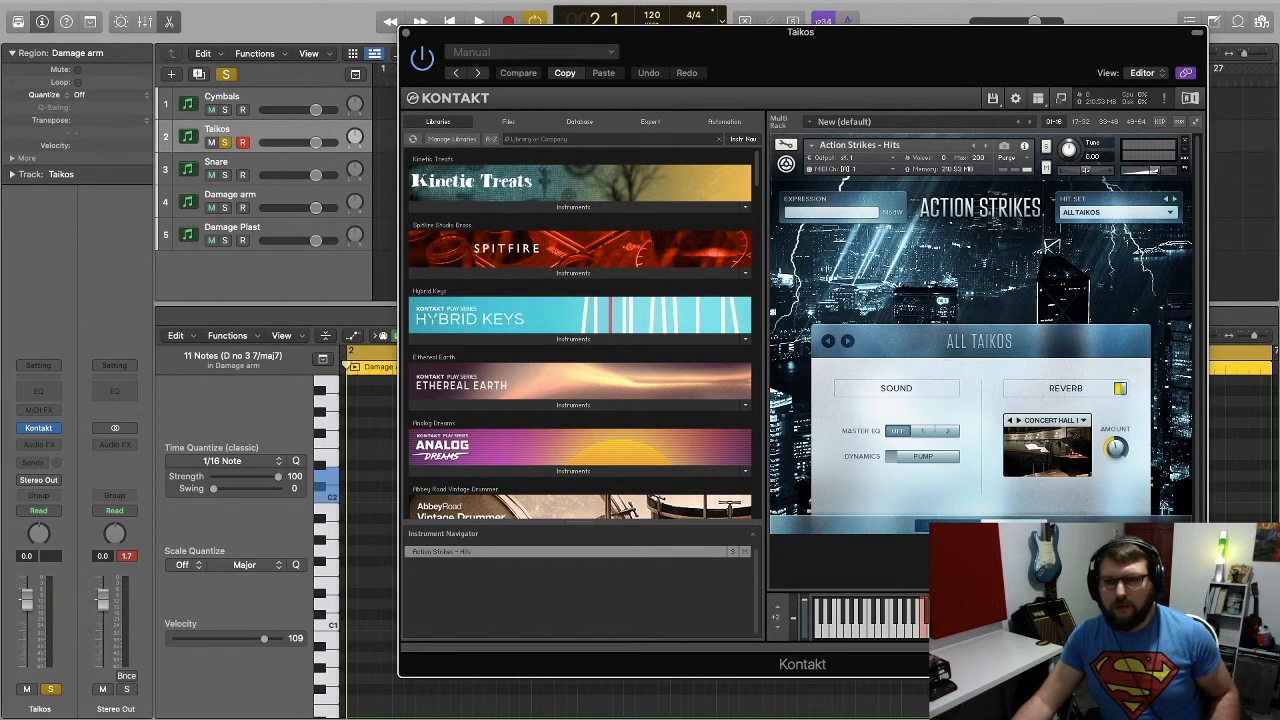
- Lower the tune of the Taiko Full Ensemble hit in Action Strikes and turn its mic setting further towards room
{"action": "left_click_drag", "start_coordinate": [1037, 477], "coordinate": [1027, 502]}
{"action": "left_click_drag", "start_coordinate": [1033, 497], "coordinate": [1027, 503]}
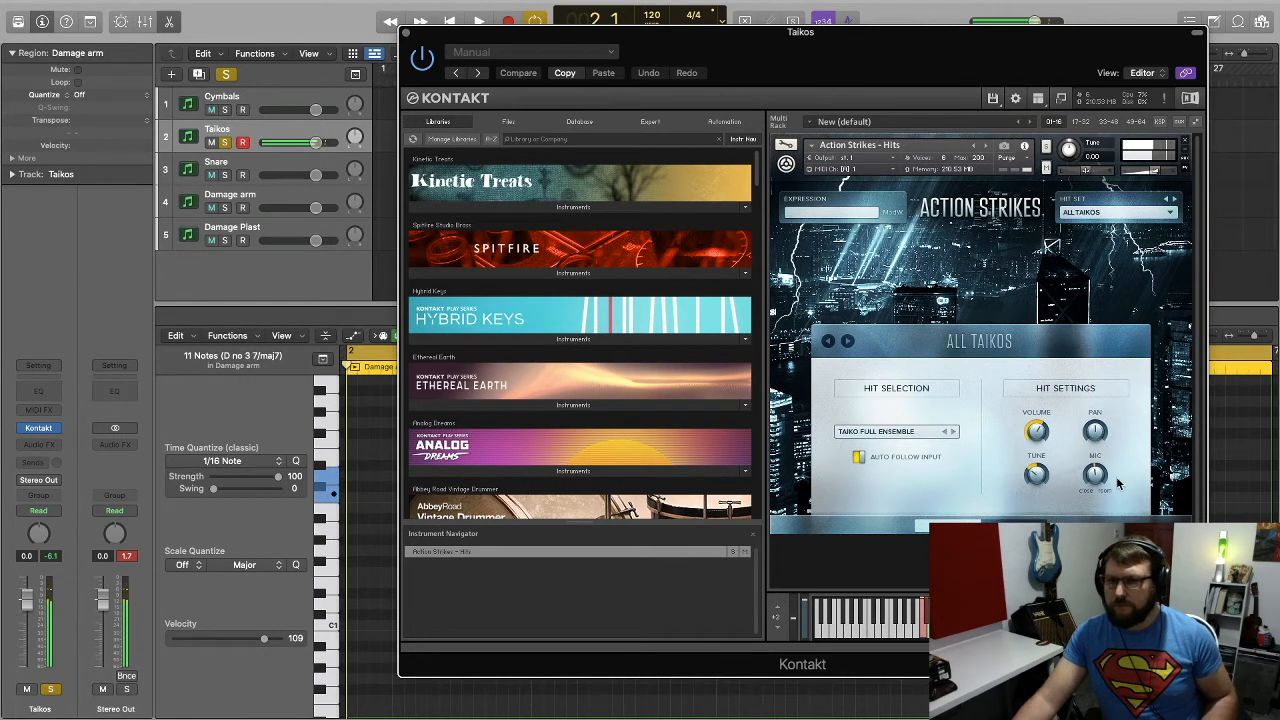
{"action": "left_click_drag", "start_coordinate": [1036, 476], "coordinate": [1020, 503]}
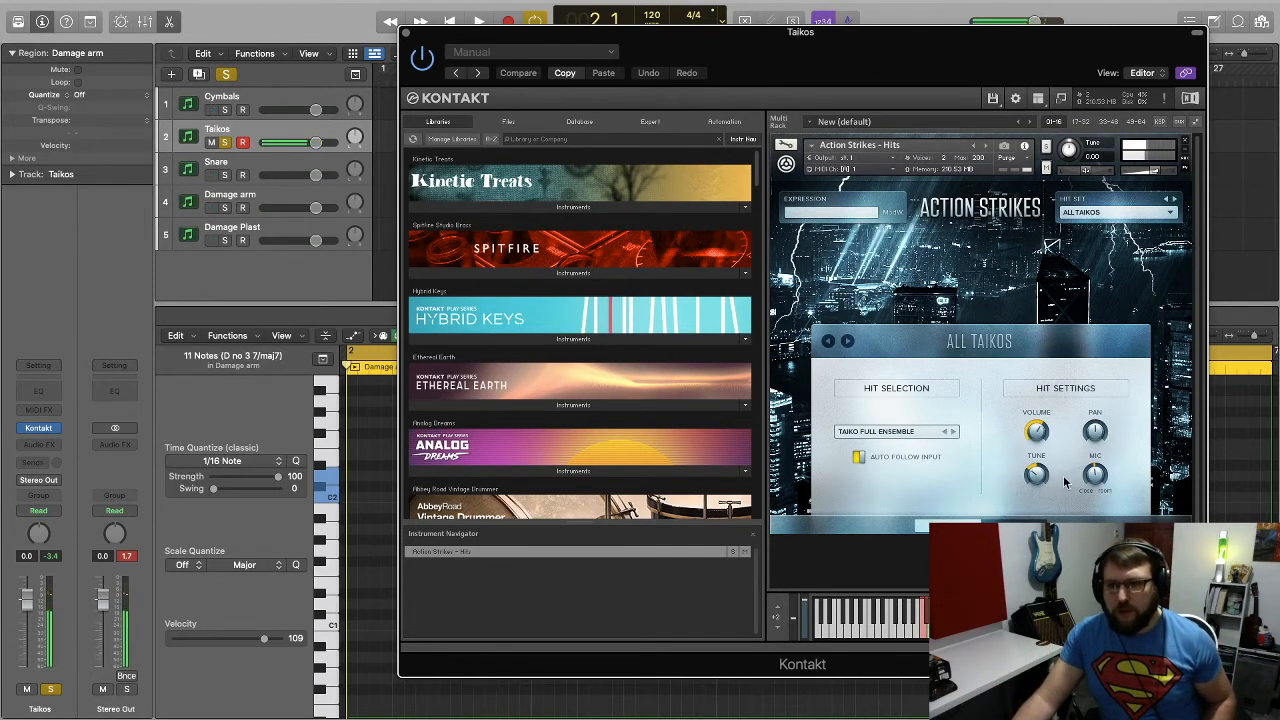
{"action": "left_click_drag", "start_coordinate": [1099, 484], "coordinate": [1099, 435]}
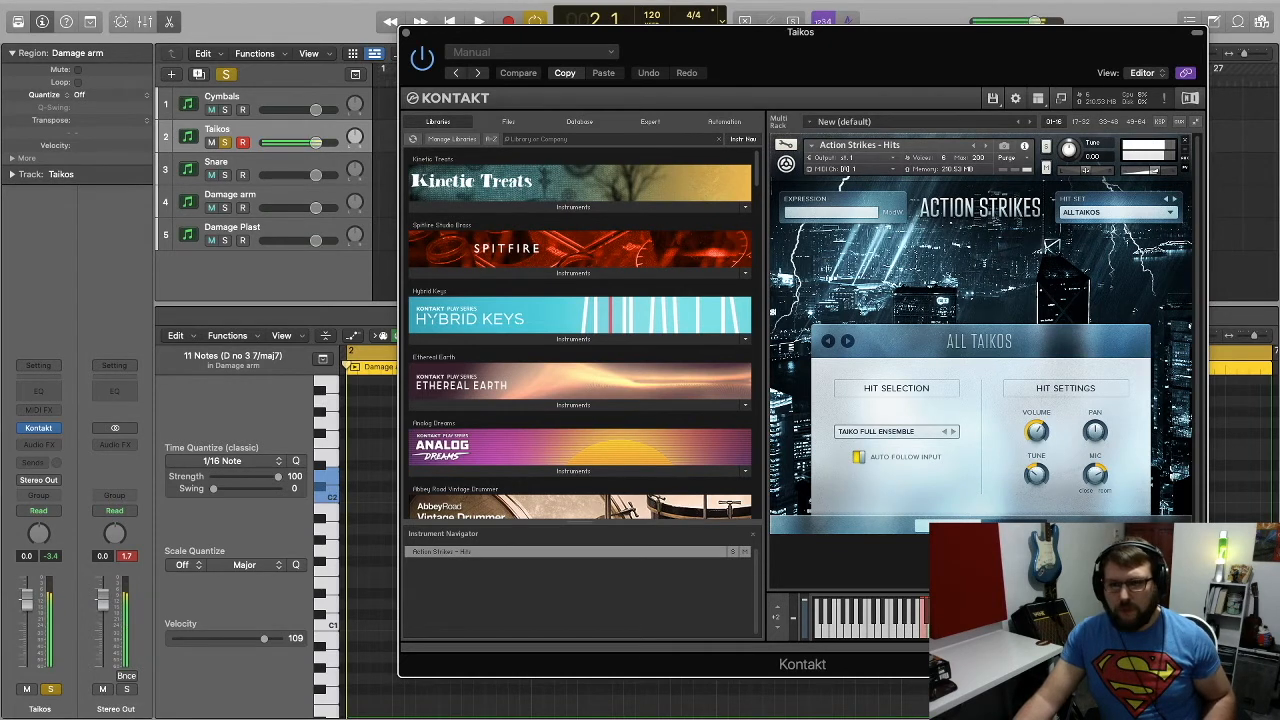
{"action": "left_click_drag", "start_coordinate": [1096, 475], "coordinate": [1101, 448]}
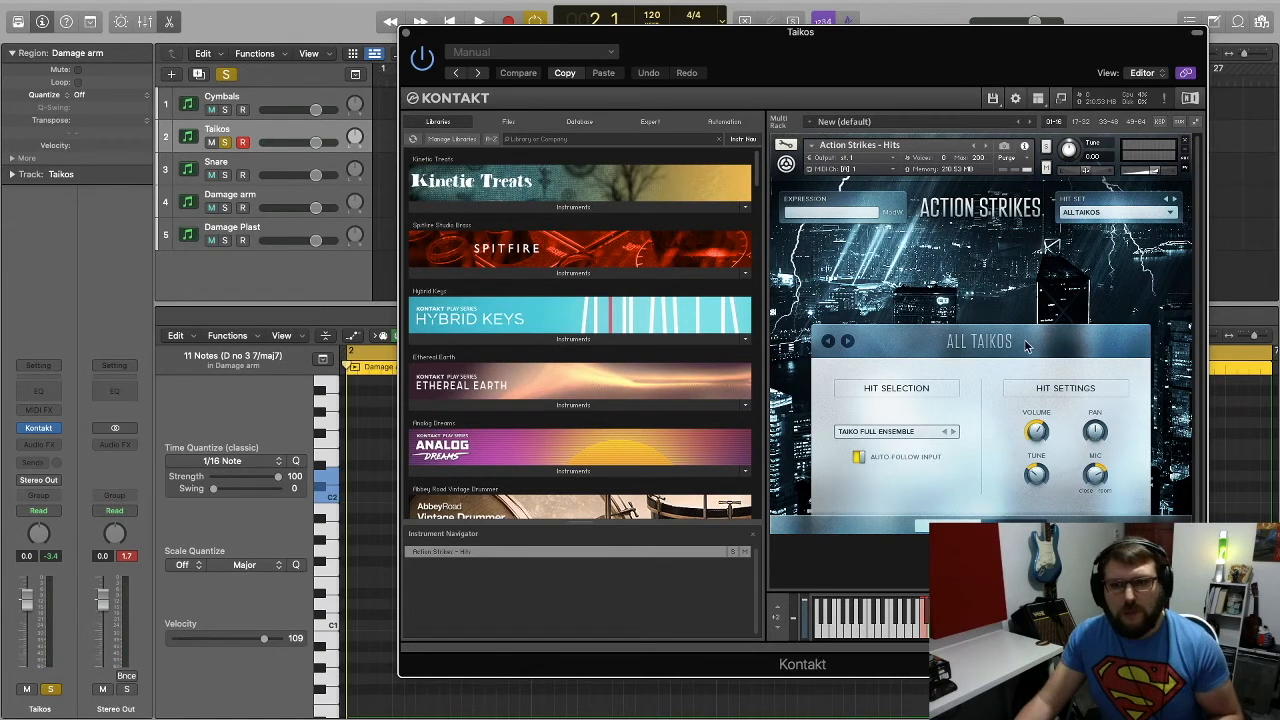
- Unsolo the Taikos track and play all the layered percussion tracks together from bar 2
{"action": "left_click_drag", "start_coordinate": [560, 33], "coordinate": [820, 124]}
{"action": "left_click", "coordinate": [226, 142]}
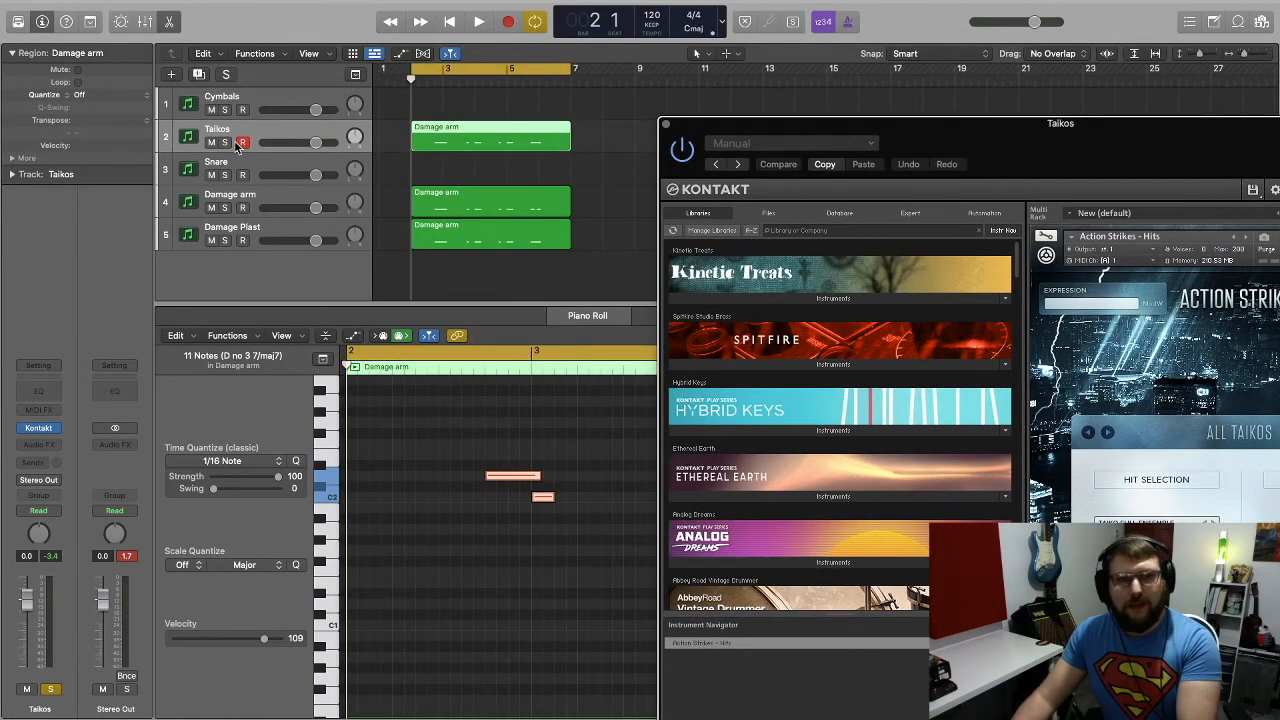
{"action": "key", "text": "space"}
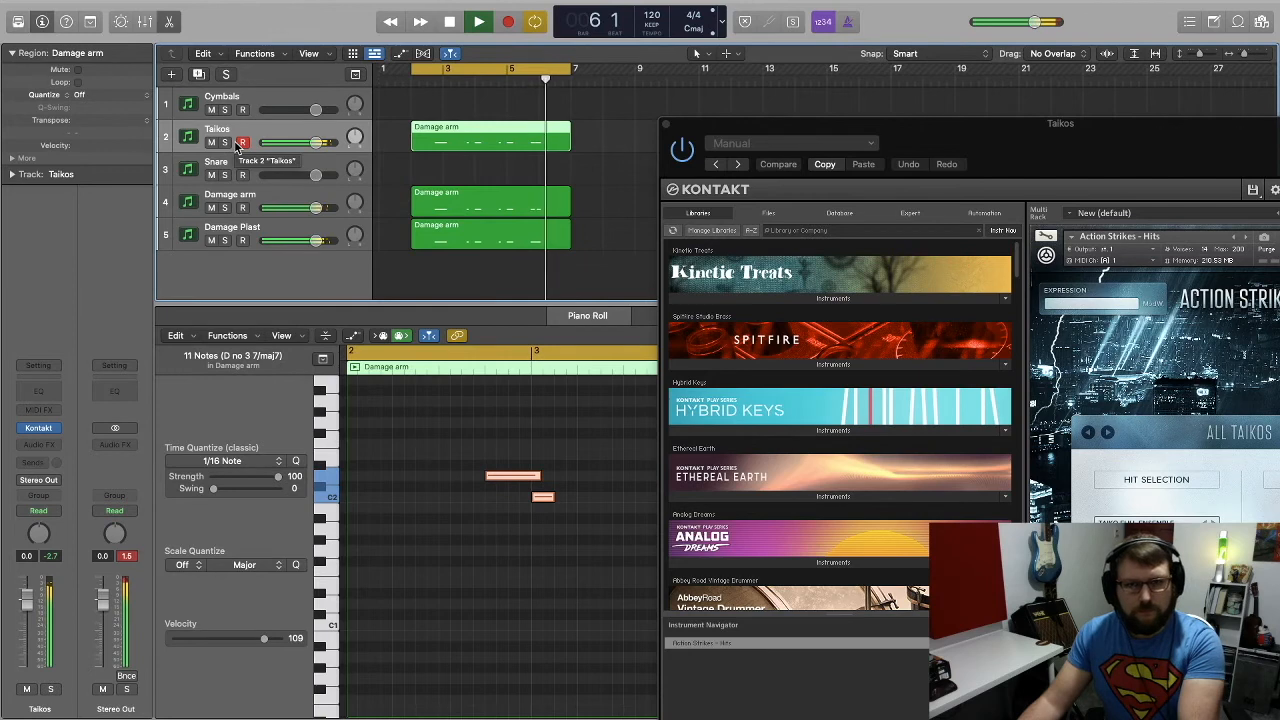
{"action": "key", "text": "space"}
- Close the Taikos instrument window and copy the Taikos region onto the Snare track at the same bar position
{"action": "left_click_drag", "start_coordinate": [709, 132], "coordinate": [696, 115]}
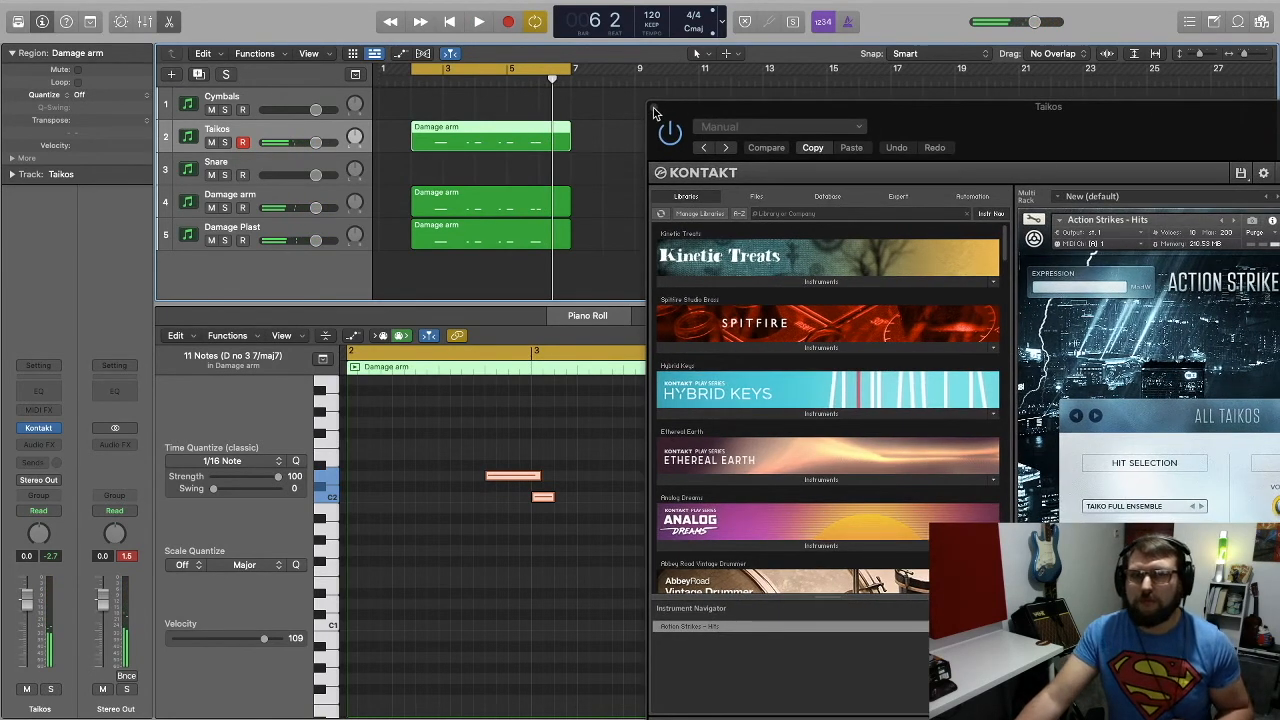
{"action": "left_click", "coordinate": [653, 110]}
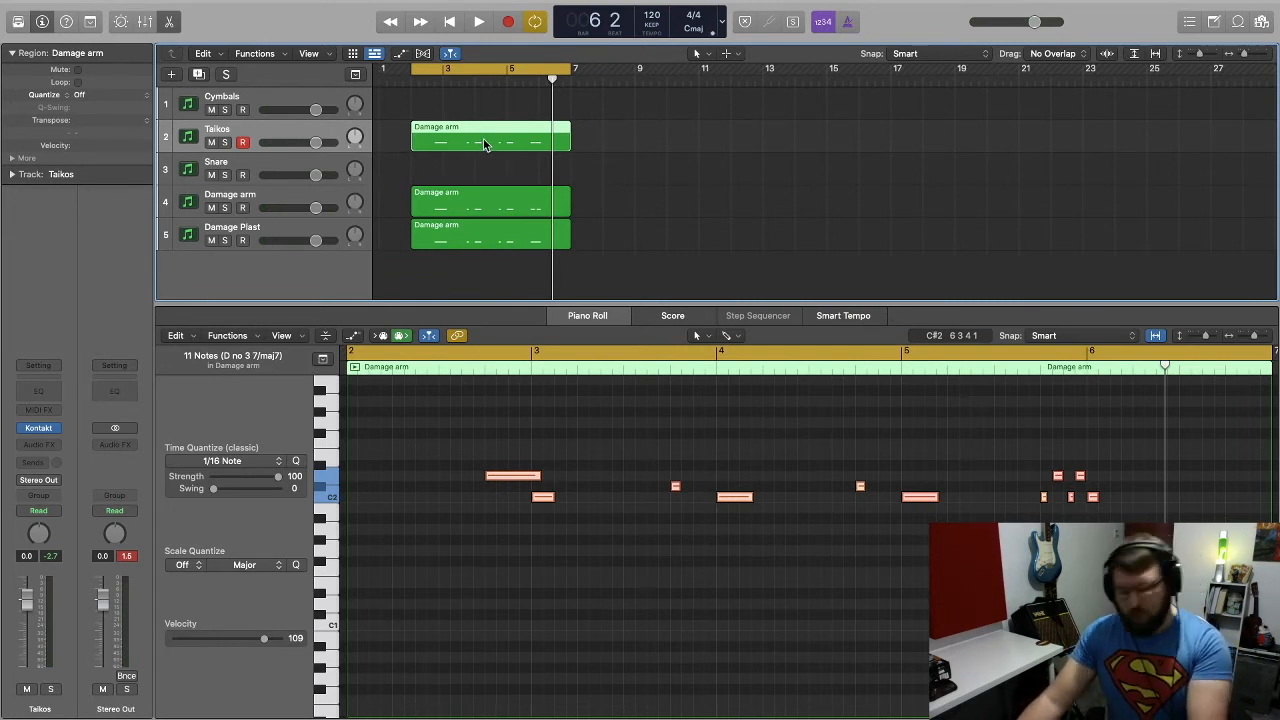
{"action": "left_click_drag", "start_coordinate": [483, 142], "coordinate": [484, 170]}
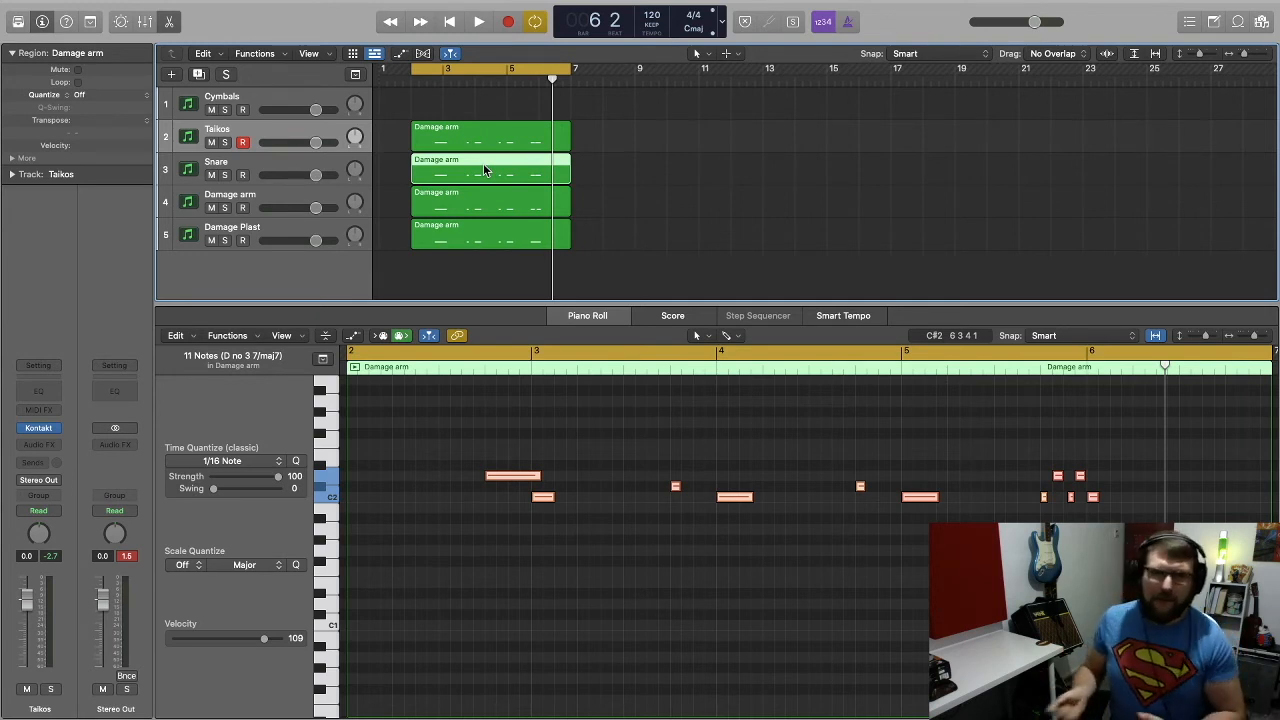
- Raise the two short C#2 notes late in bars 3 and 4 of the Snare region to D2
{"action": "left_click_drag", "start_coordinate": [450, 424], "coordinate": [1112, 574]}
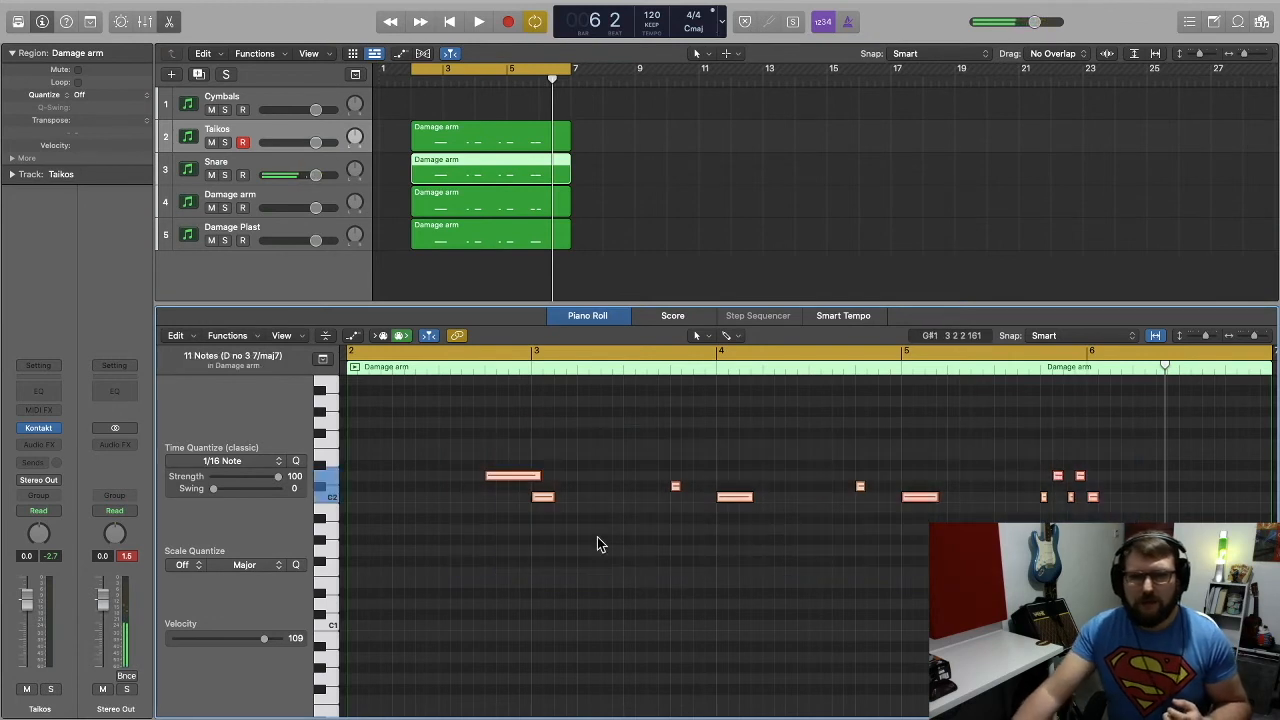
{"action": "mouse_move", "coordinate": [518, 477]}
{"action": "left_mouse_down"}
{"action": "mouse_move", "coordinate": [522, 491]}
{"action": "mouse_move", "coordinate": [518, 477]}
{"action": "left_mouse_up"}
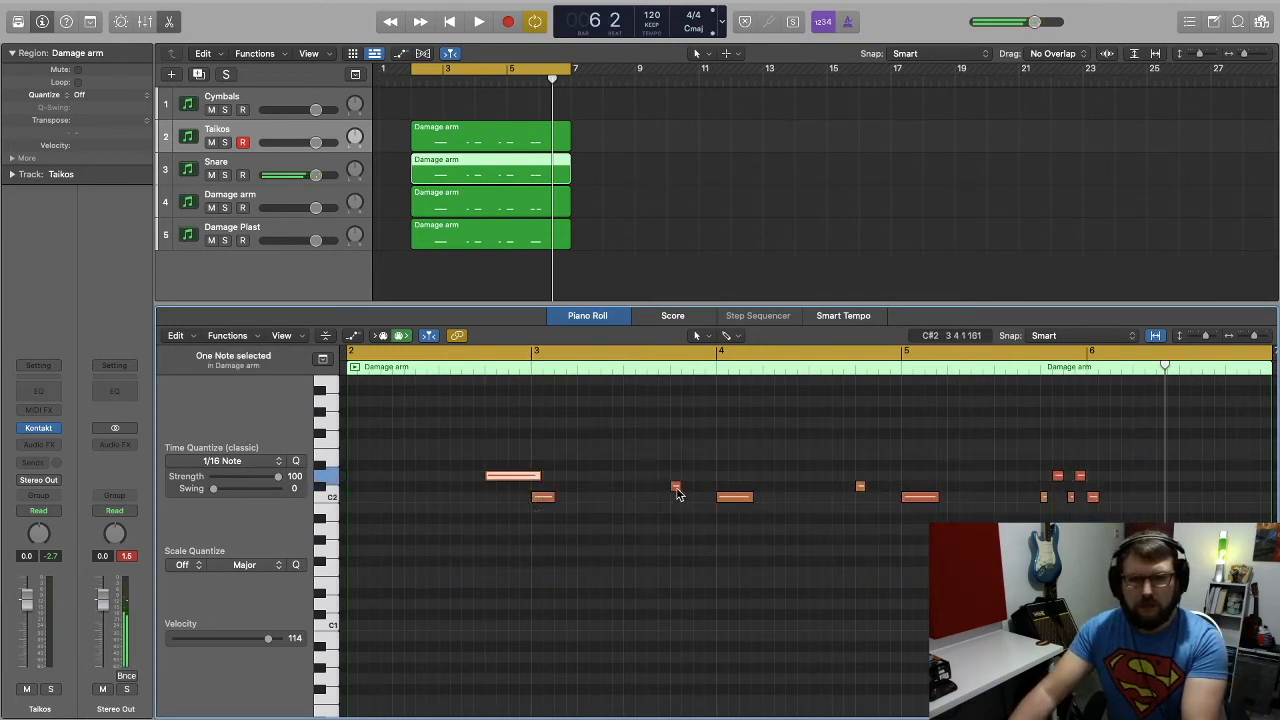
{"action": "left_click", "coordinate": [675, 486]}
{"action": "left_click_drag", "start_coordinate": [675, 487], "coordinate": [675, 477]}
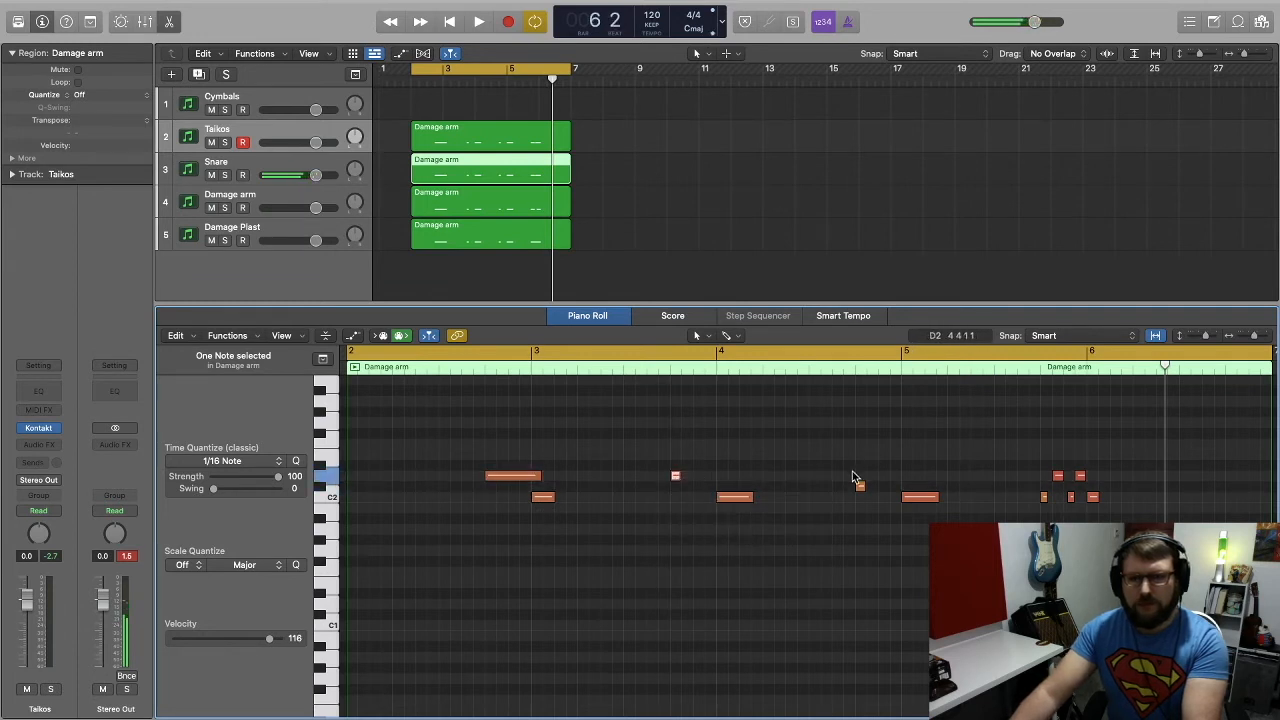
{"action": "left_click_drag", "start_coordinate": [860, 487], "coordinate": [860, 478]}
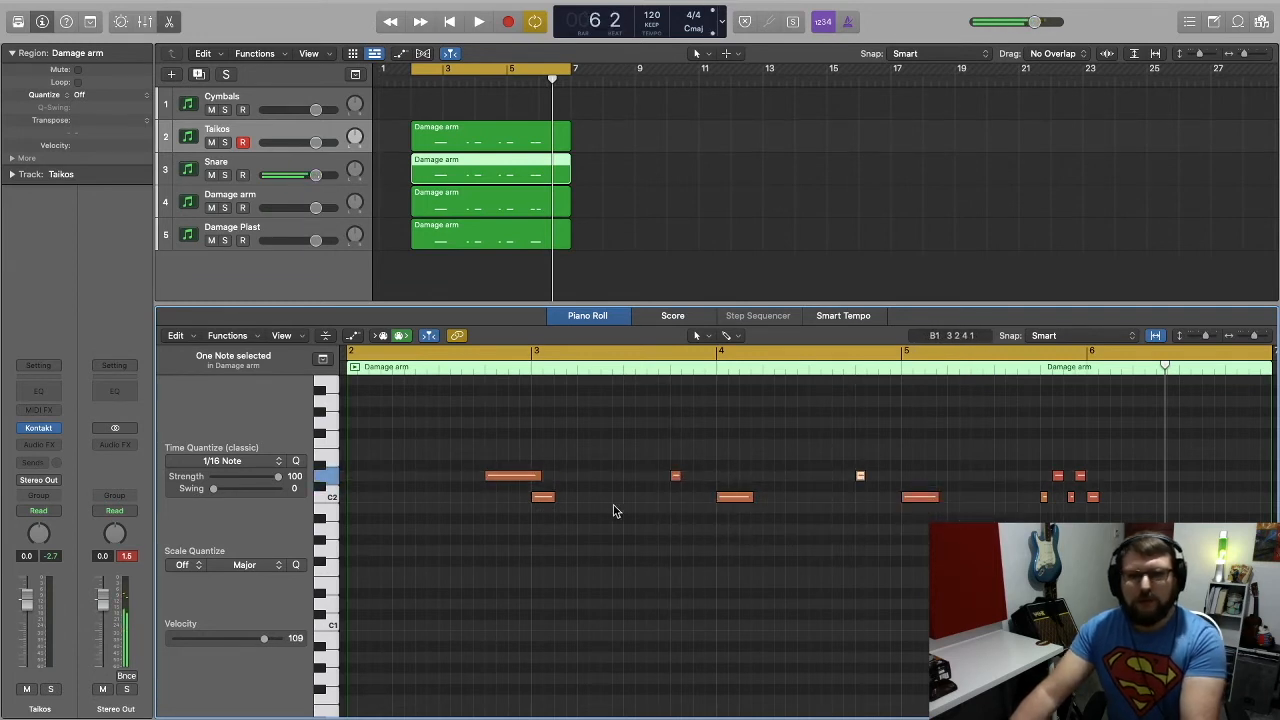
- Set the Snare track's Field Drum with Snare instrument to master EQ 2 and its mic position fully to close
{"action": "left_click", "coordinate": [276, 166]}
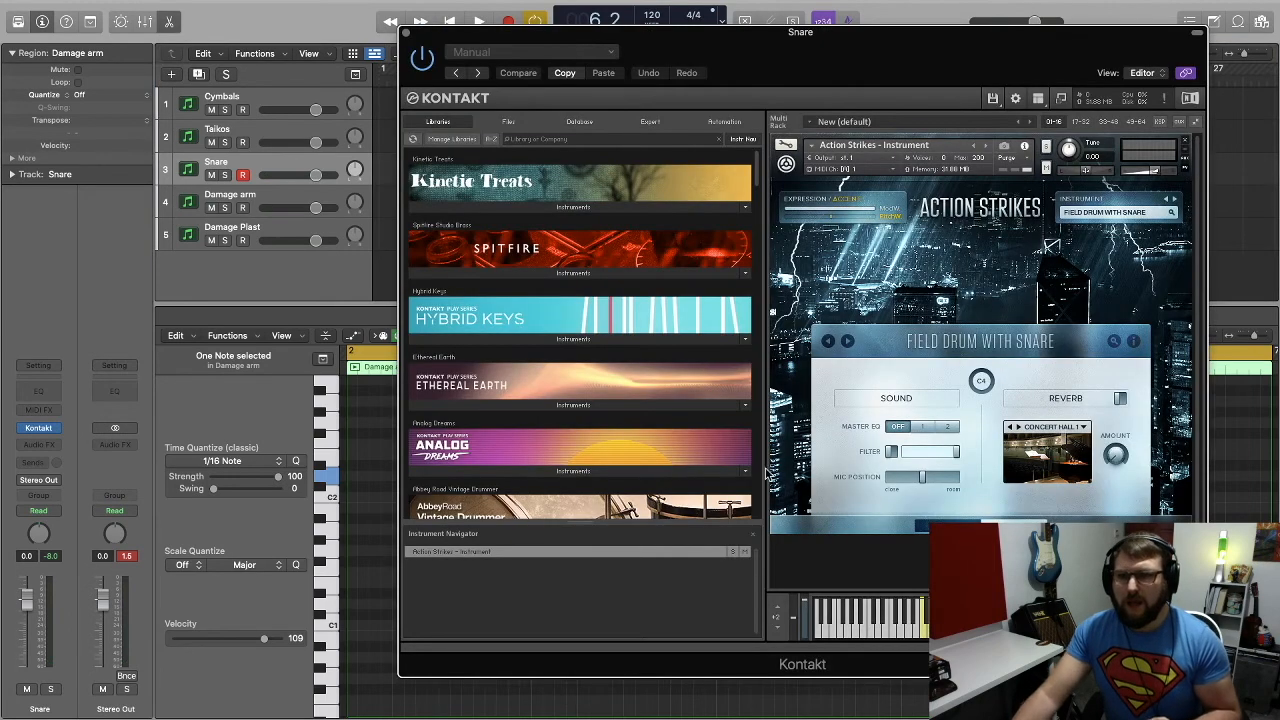
{"action": "left_click", "coordinate": [921, 428]}
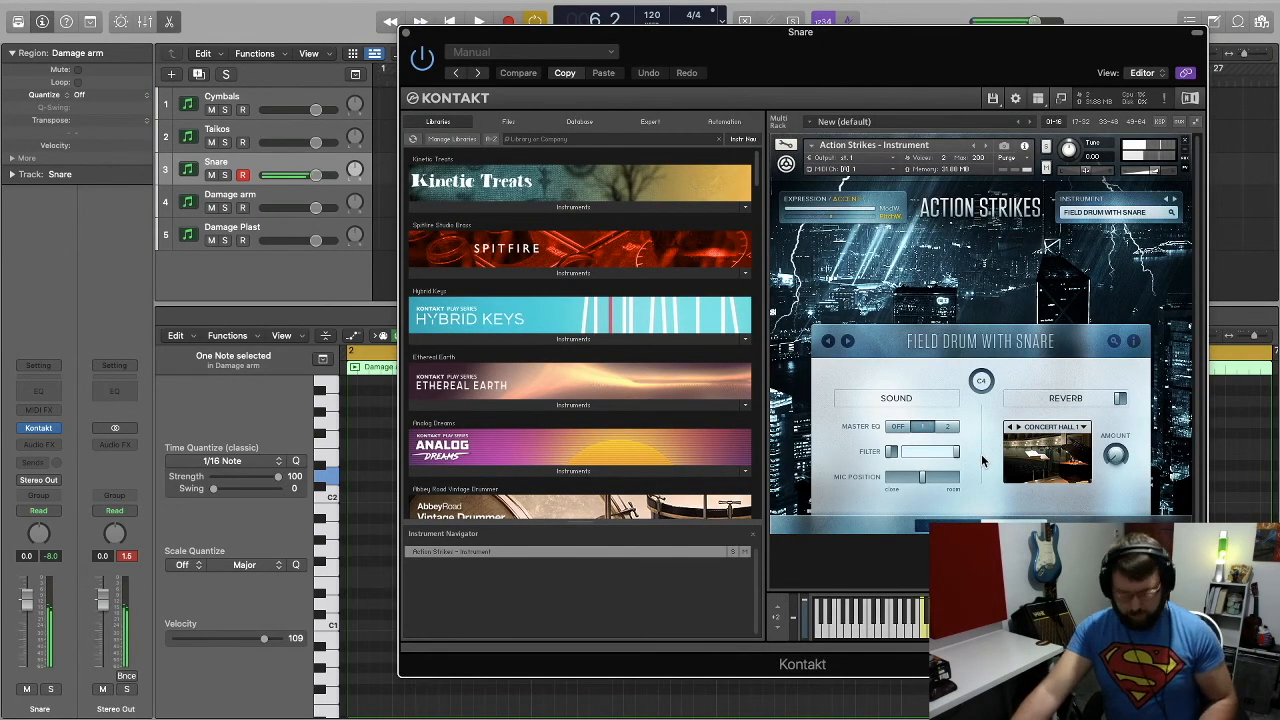
{"action": "left_click", "coordinate": [947, 427]}
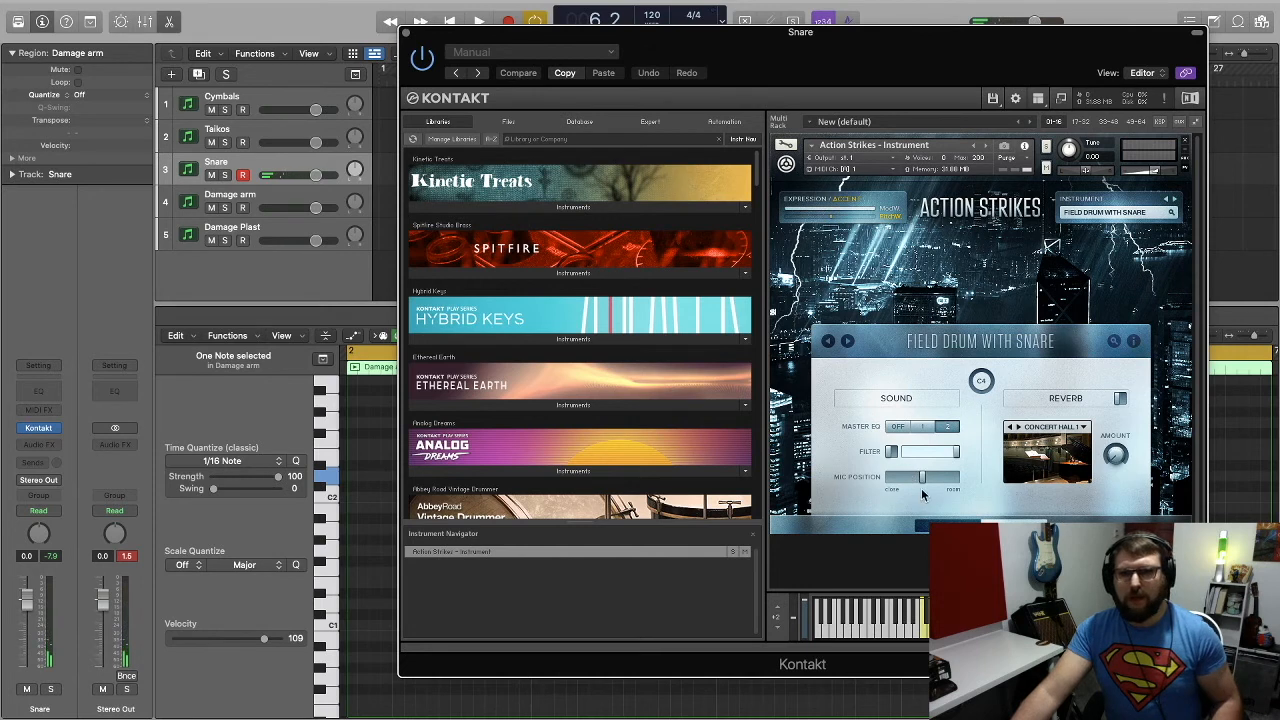
{"action": "left_click_drag", "start_coordinate": [923, 476], "coordinate": [817, 471]}
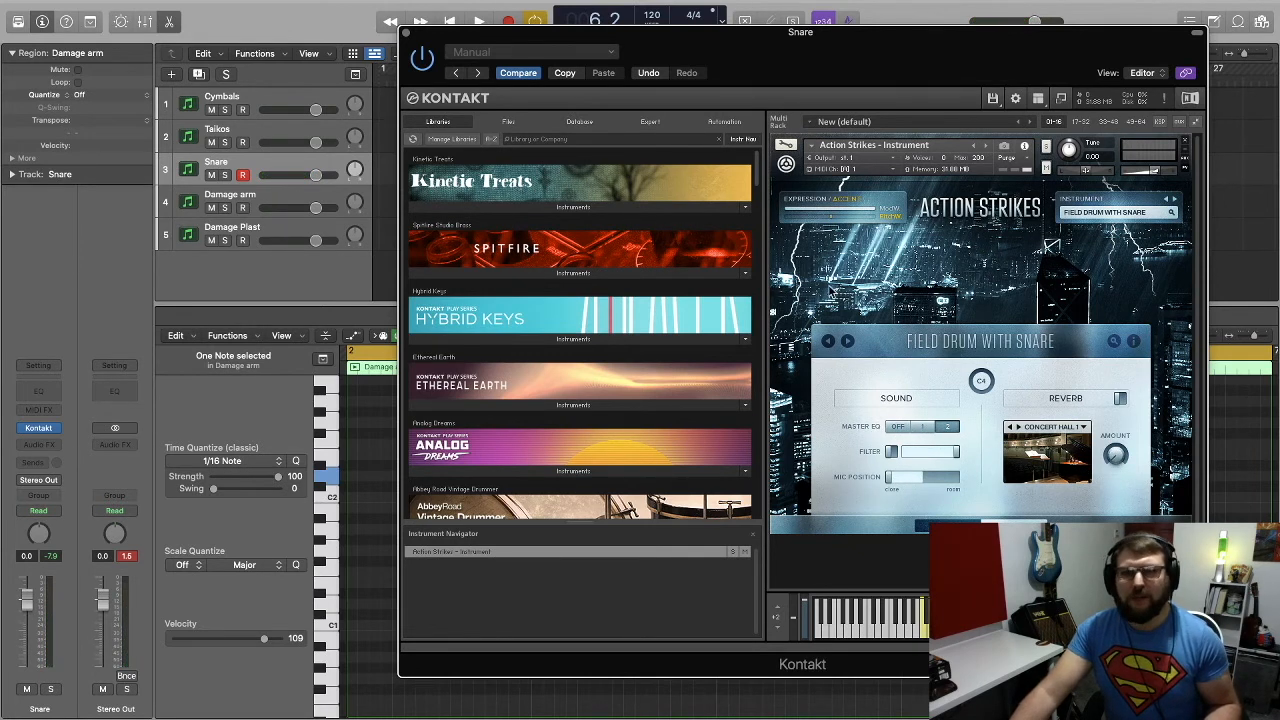
- Close the Snare's Kontakt window, add a Channel EQ, and roll off its highest frequencies with the 24 dB/Oct high-cut filter
{"action": "left_click", "coordinate": [406, 34]}
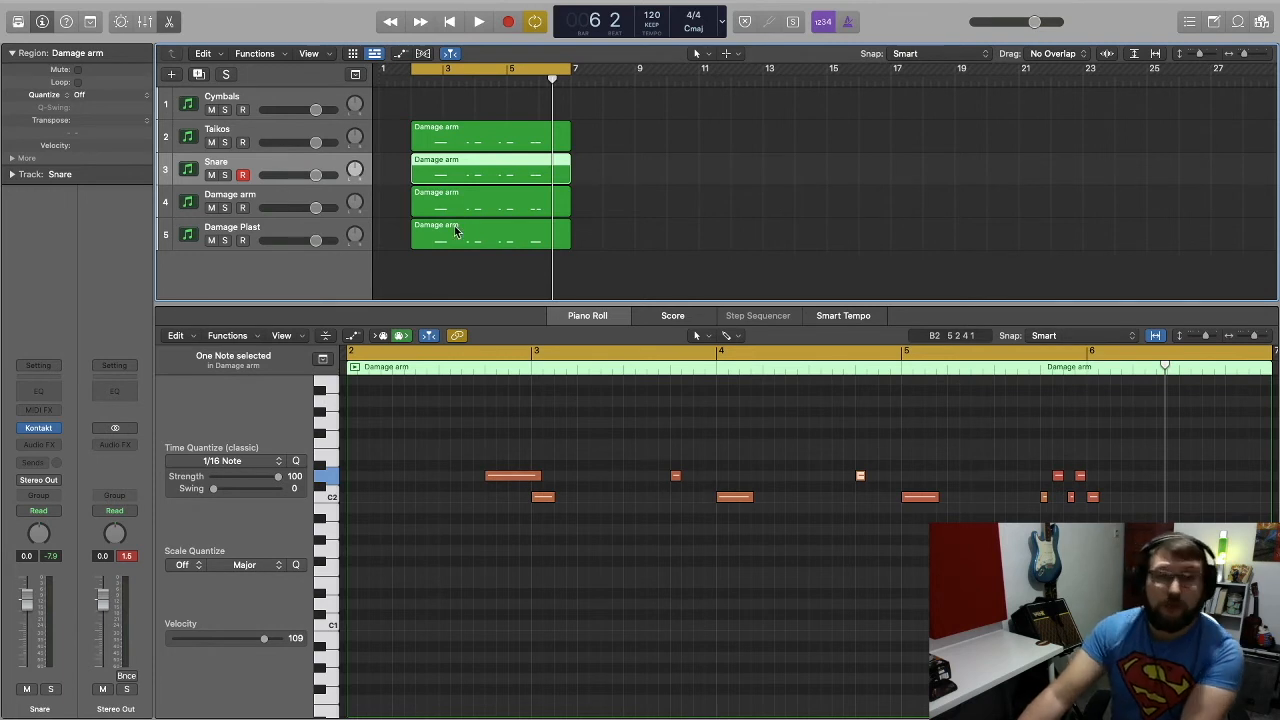
{"action": "left_click", "coordinate": [43, 393]}
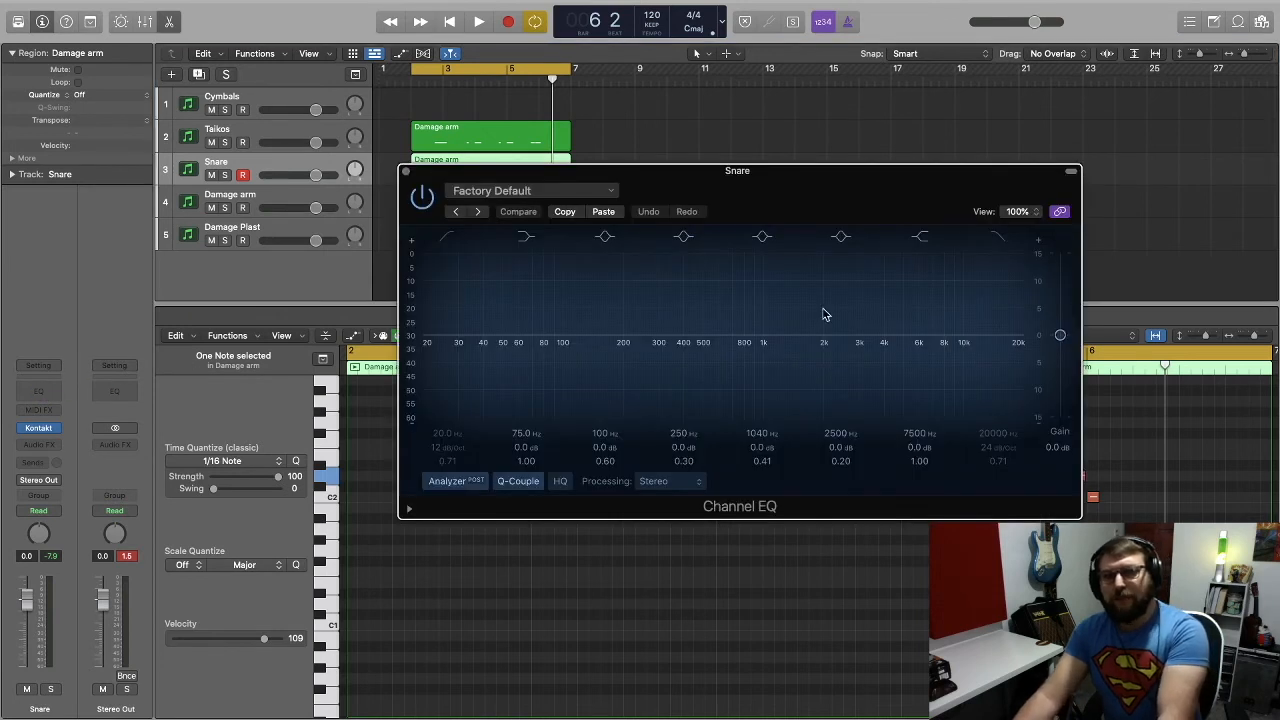
{"action": "left_click", "coordinate": [998, 238]}
{"action": "mouse_move", "coordinate": [1007, 360]}
{"action": "left_mouse_down"}
{"action": "mouse_move", "coordinate": [974, 357]}
{"action": "mouse_move", "coordinate": [985, 360]}
{"action": "left_mouse_up"}
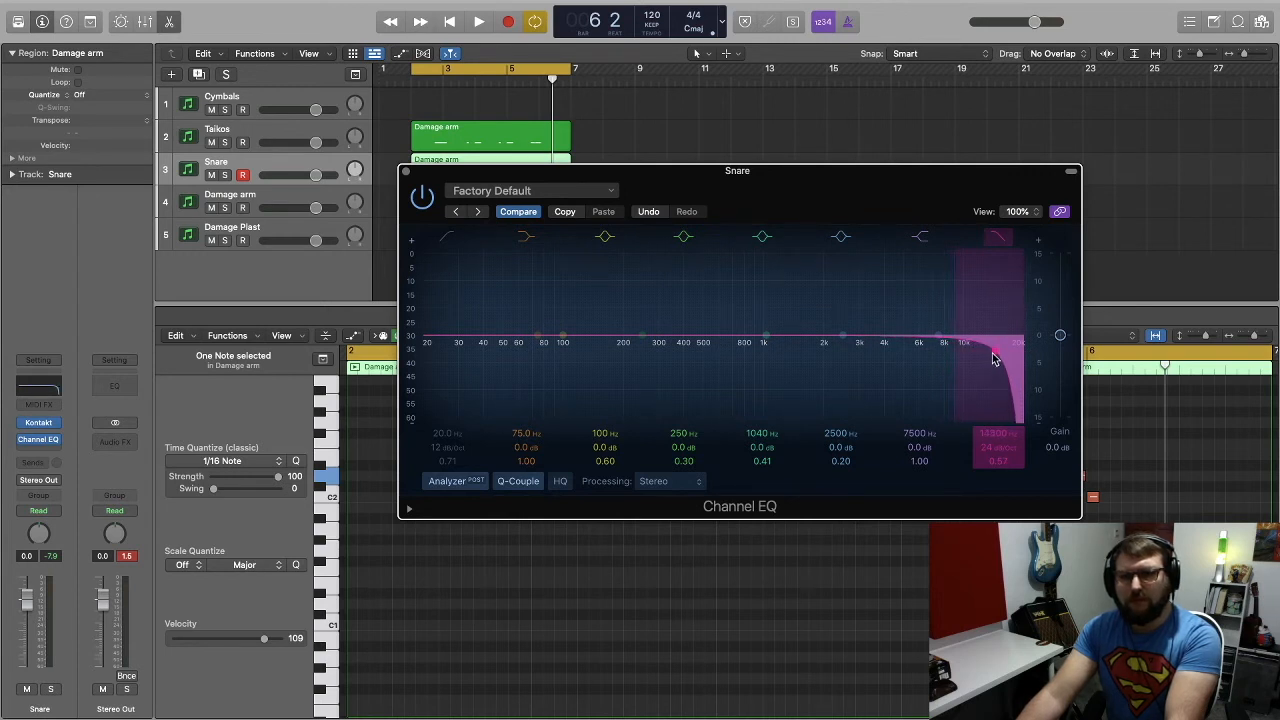
{"action": "left_click_drag", "start_coordinate": [998, 357], "coordinate": [998, 366]}
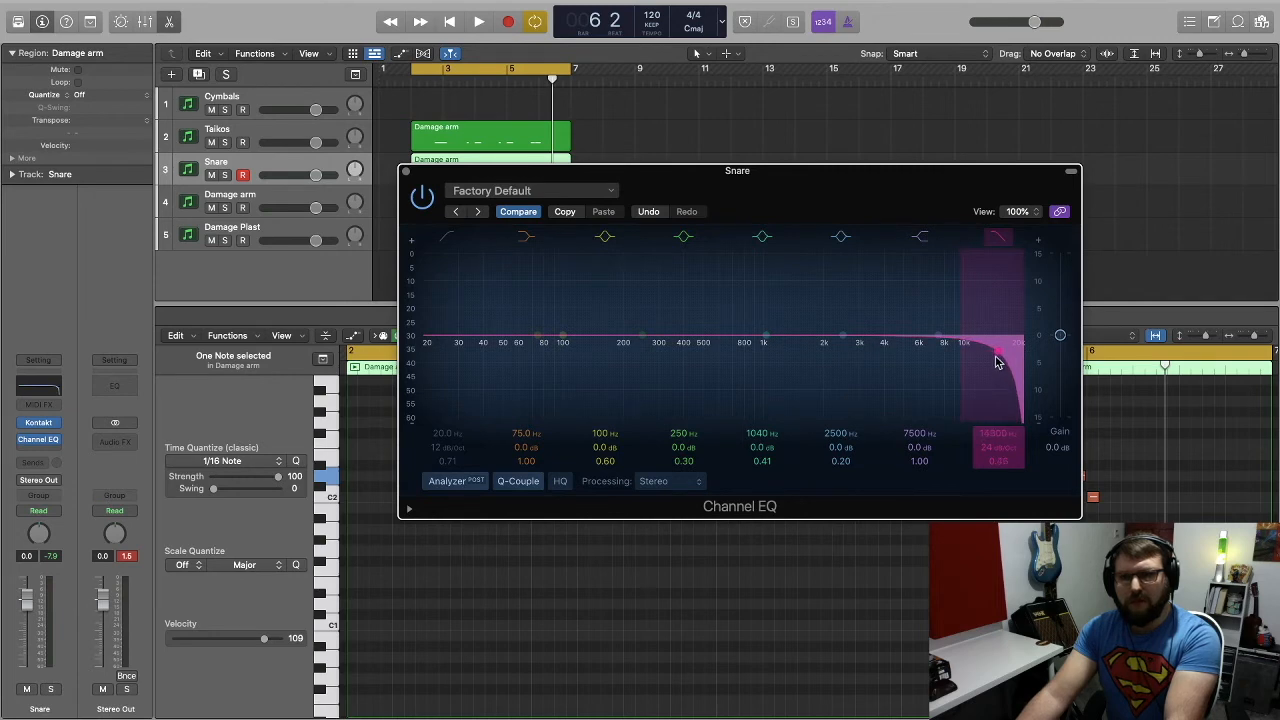
- Solo the Snare with its Channel EQ bypassed, and clear the solo to play all the layered percussion tracks together
{"action": "left_click_drag", "start_coordinate": [776, 206], "coordinate": [909, 308]}
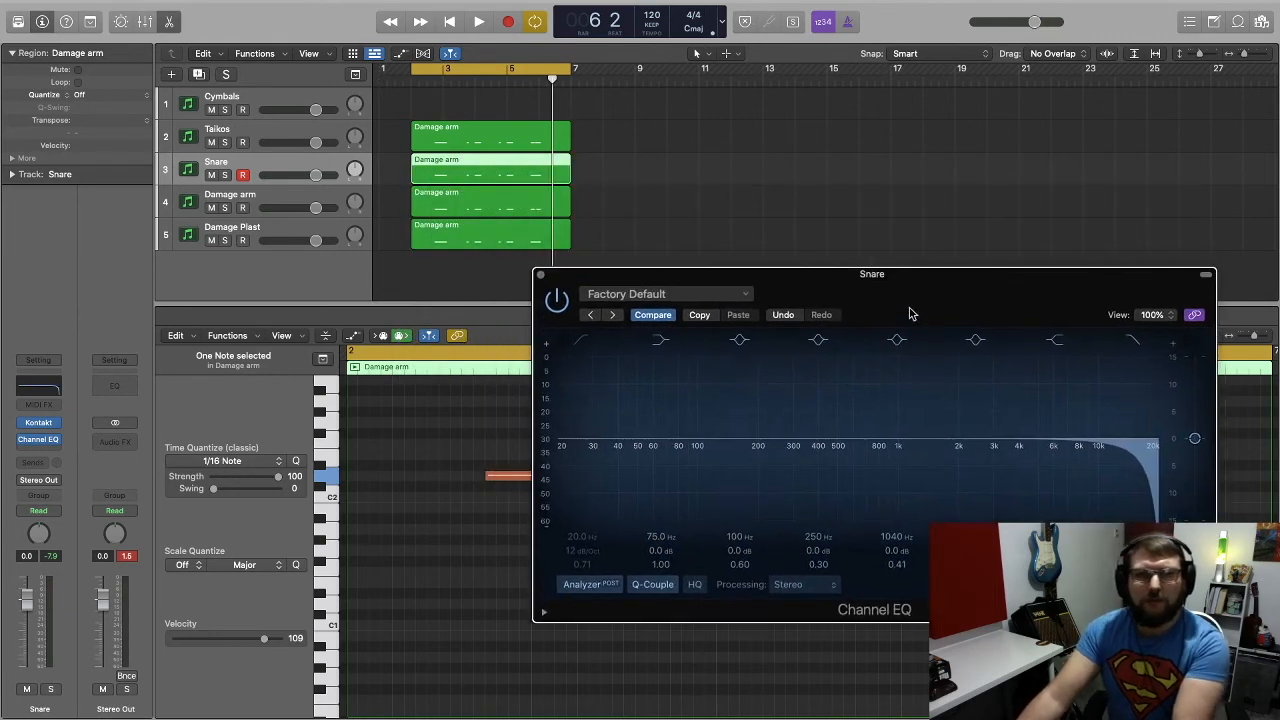
{"action": "left_click", "coordinate": [225, 174]}
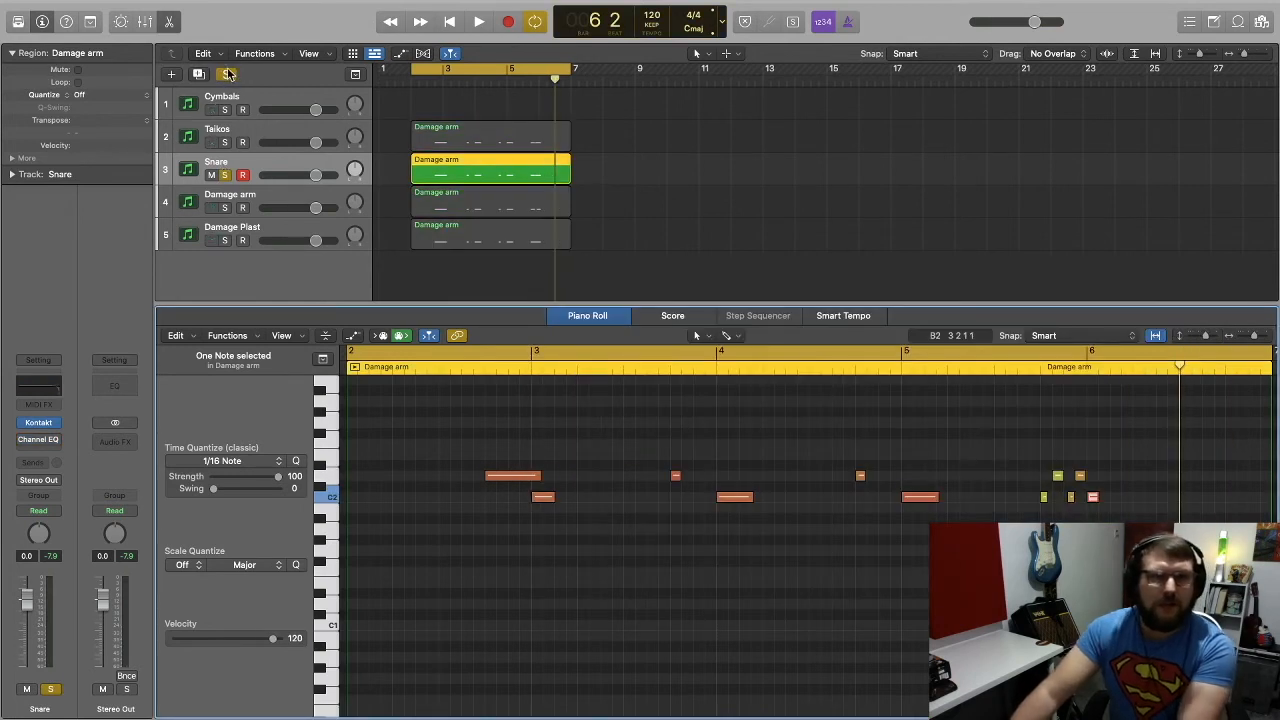
{"action": "left_click", "coordinate": [227, 75]}
{"action": "key", "text": "space"}
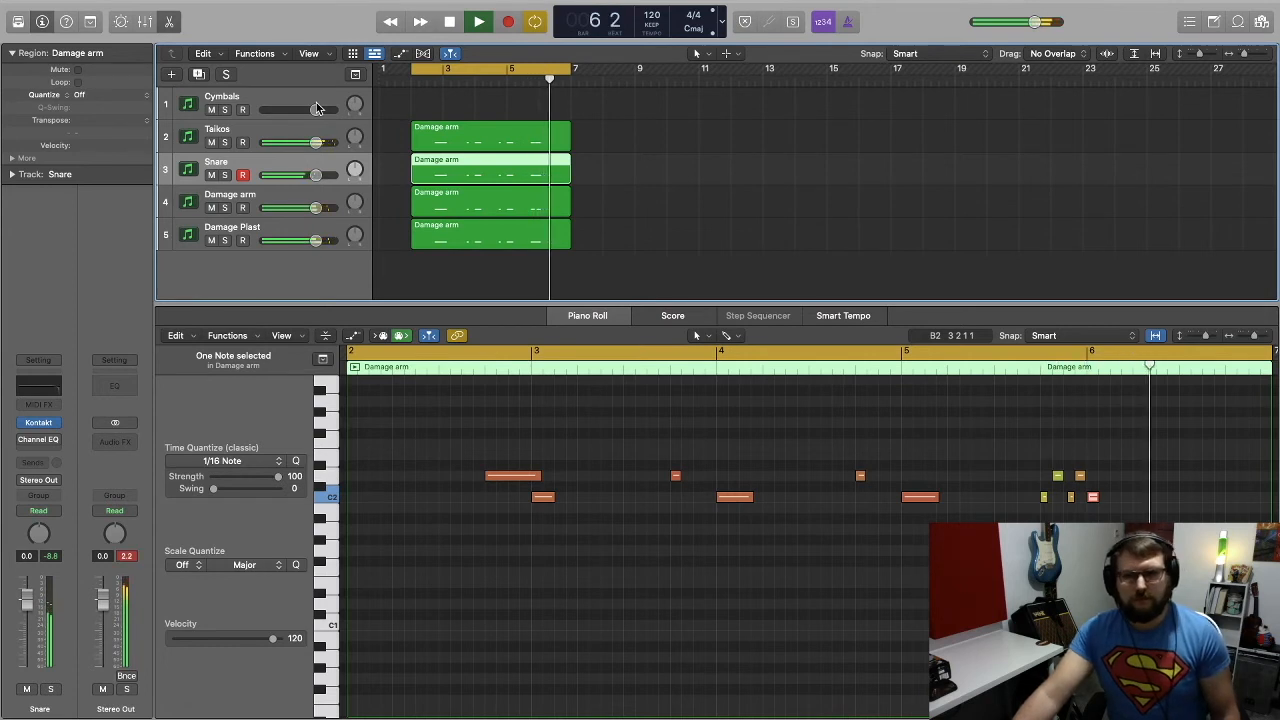
{"action": "key", "text": "space"}
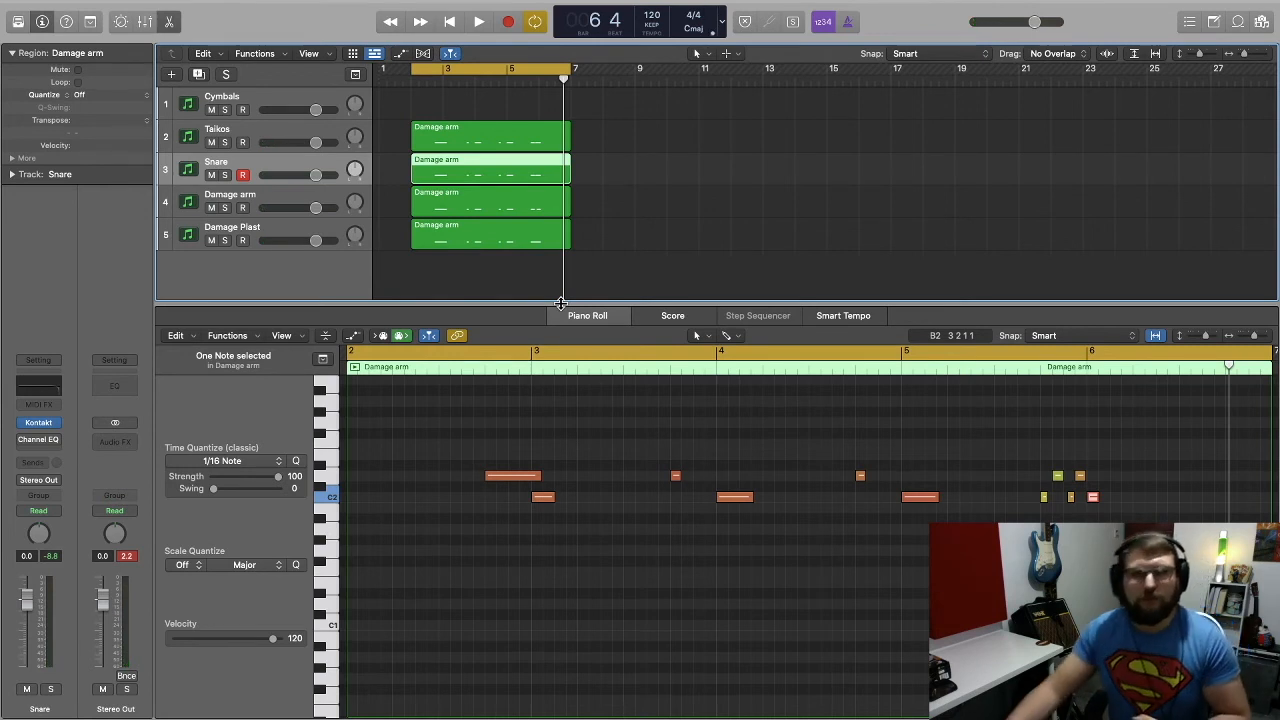
- Shorten the Snare's long D2 note in bar 2 to end at bar 3, and show all four regions together in the piano roll
{"action": "left_click_drag", "start_coordinate": [537, 471], "coordinate": [530, 472]}
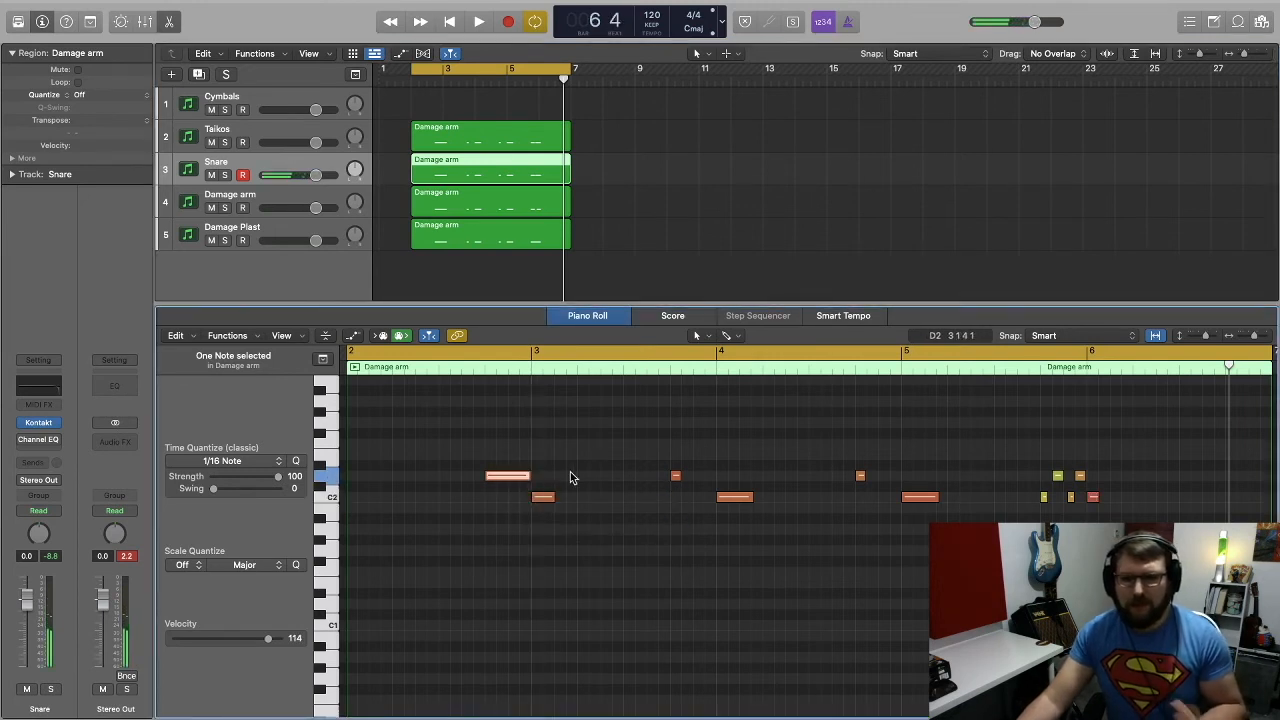
{"action": "scroll", "coordinate": [570, 477], "scroll_direction": "right", "scroll_amount": 3}
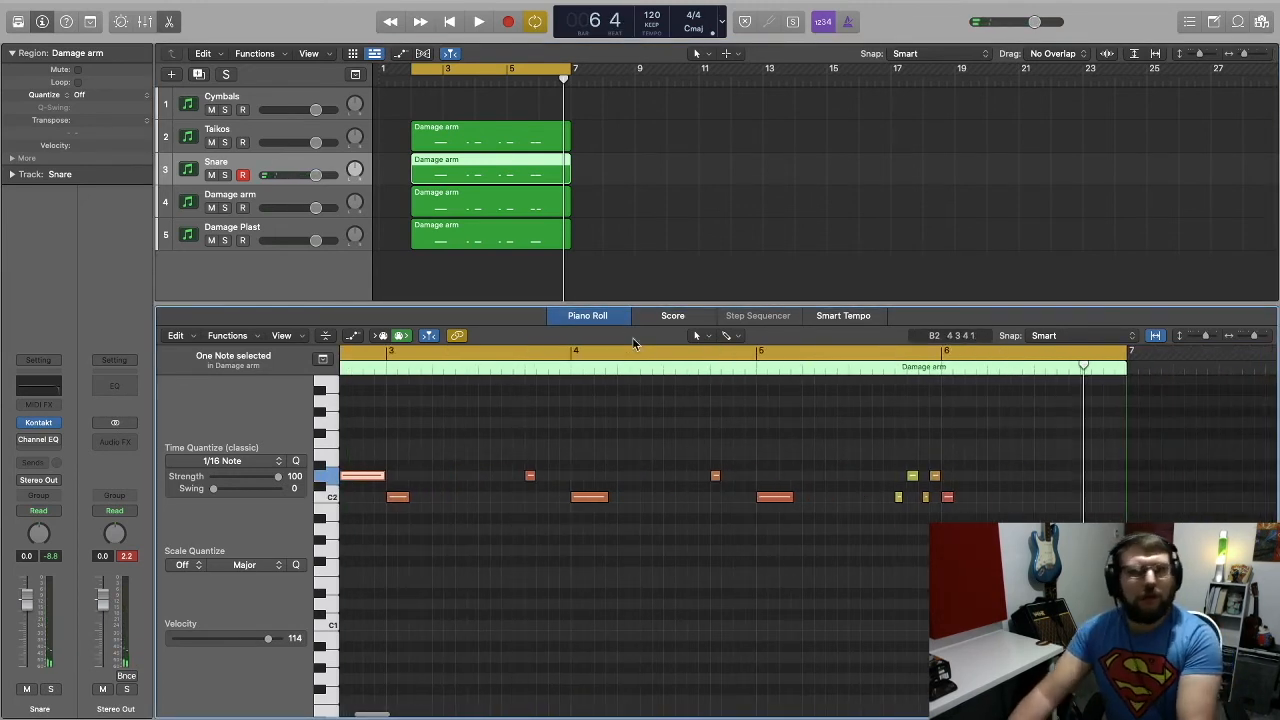
{"action": "left_click_drag", "start_coordinate": [532, 103], "coordinate": [561, 286]}
{"action": "scroll", "coordinate": [898, 468], "scroll_direction": "right", "scroll_amount": 2}
{"action": "scroll", "coordinate": [898, 468], "scroll_direction": "down", "scroll_amount": 1}
{"action": "scroll", "coordinate": [898, 469], "scroll_direction": "up", "scroll_amount": 3}
{"action": "scroll", "coordinate": [898, 472], "scroll_direction": "down", "scroll_amount": 3}
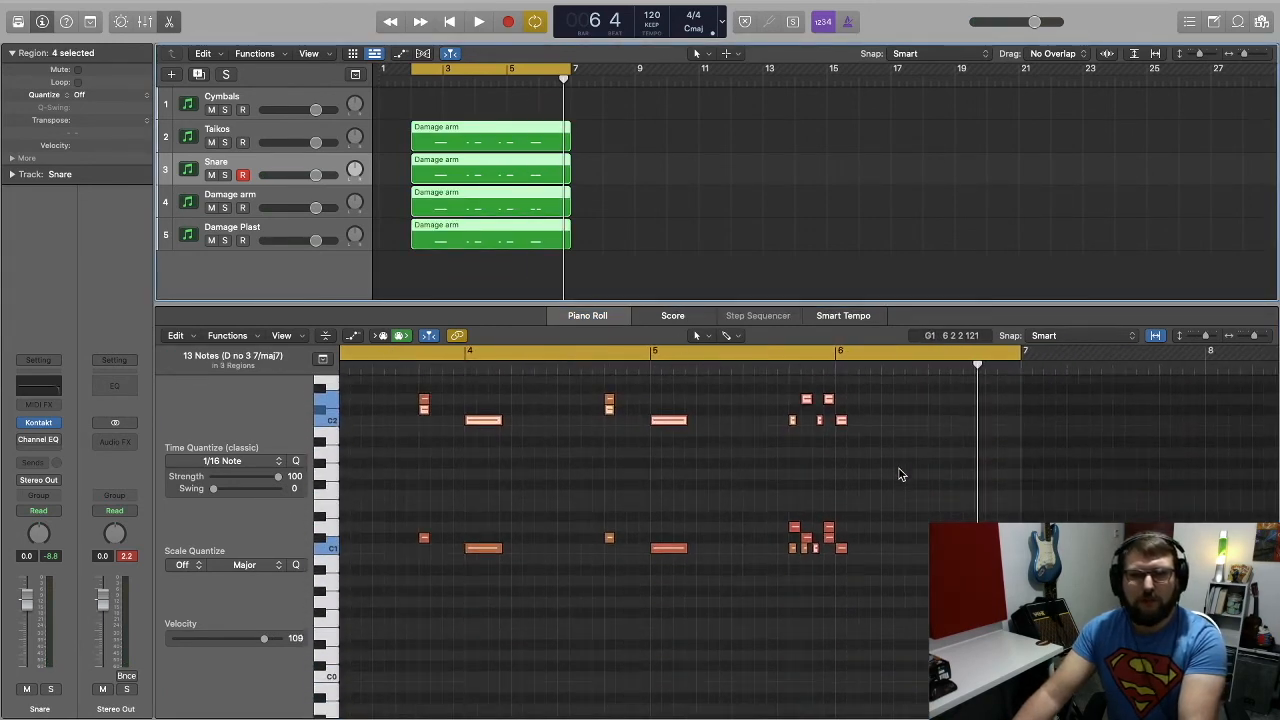
{"action": "left_click", "coordinate": [815, 480]}
{"action": "scroll", "coordinate": [730, 476], "scroll_direction": "left", "scroll_amount": 3}
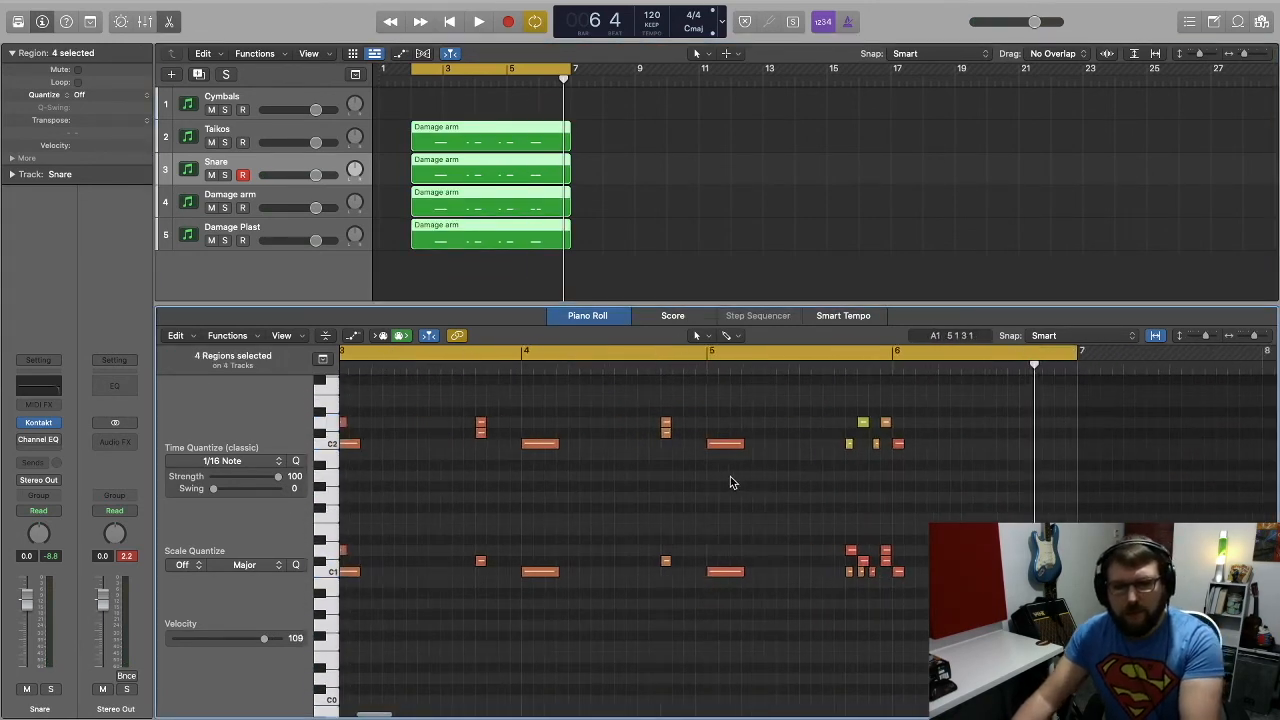
{"action": "left_click", "coordinate": [1252, 340]}
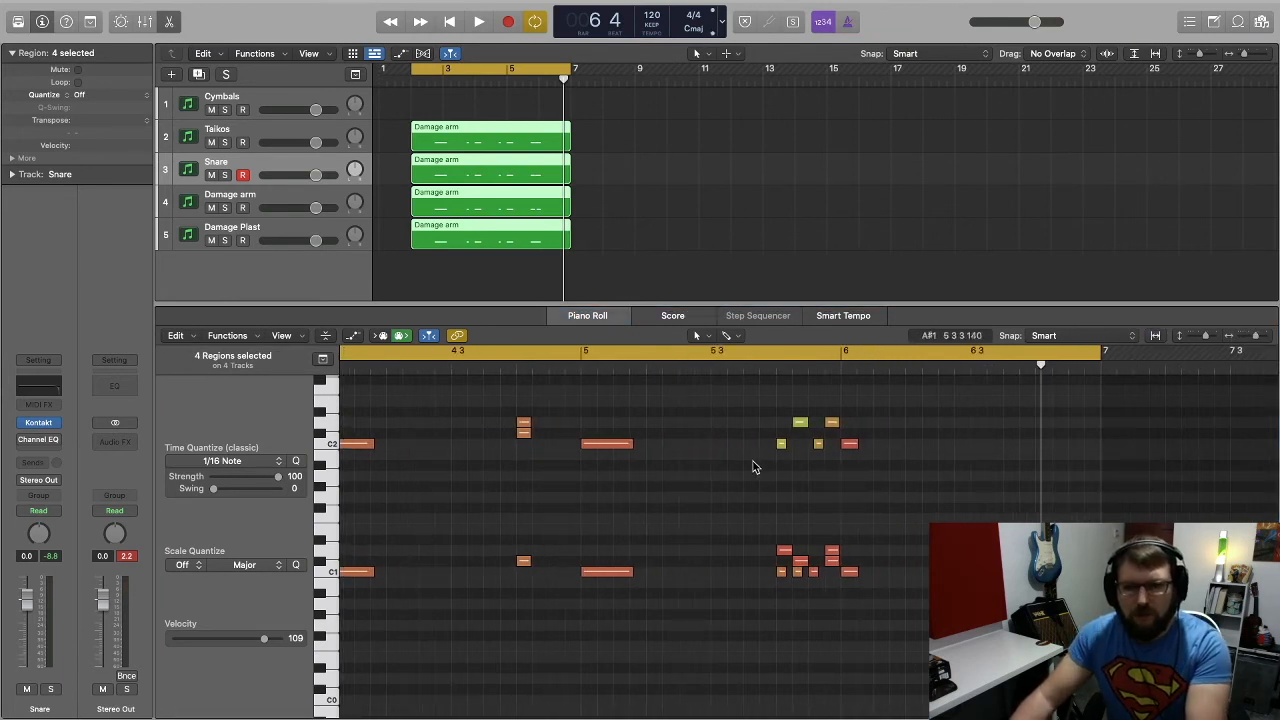
- Delete the first hit of the fill late in bar 5 from all four regions and move the next two hits earlier
{"action": "left_click", "coordinate": [781, 444]}
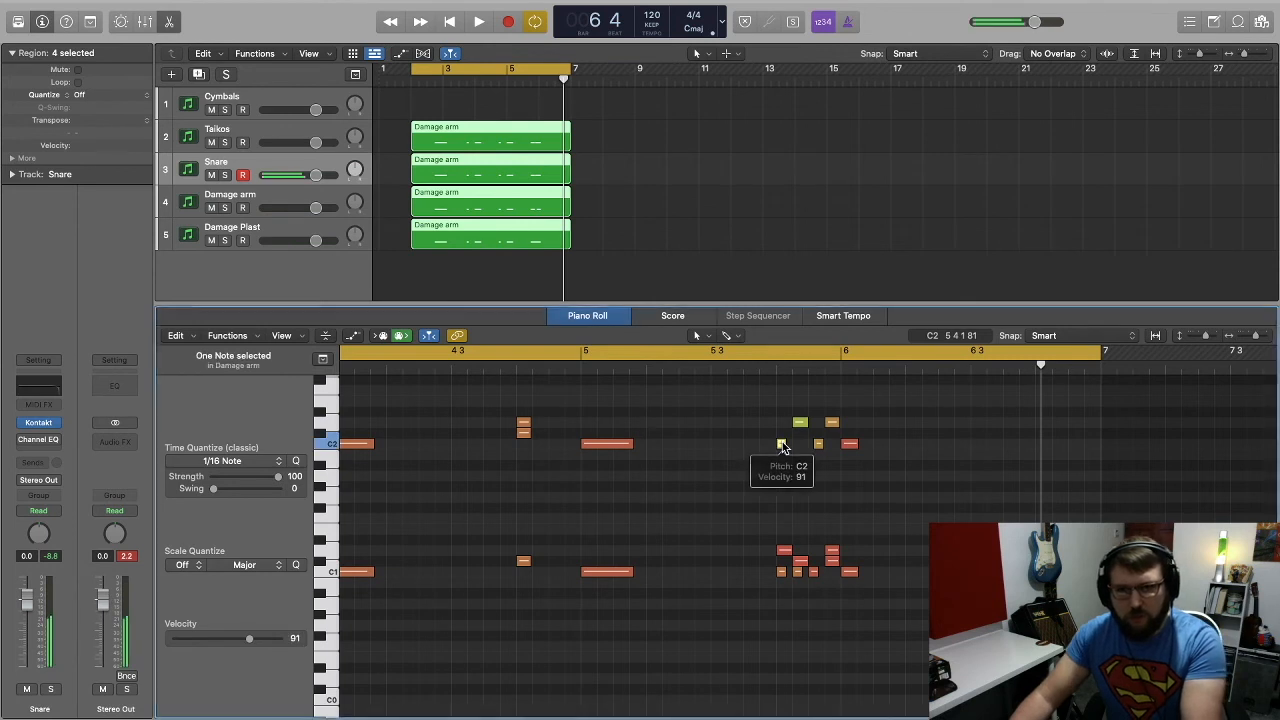
{"action": "left_click_drag", "start_coordinate": [778, 420], "coordinate": [784, 594]}
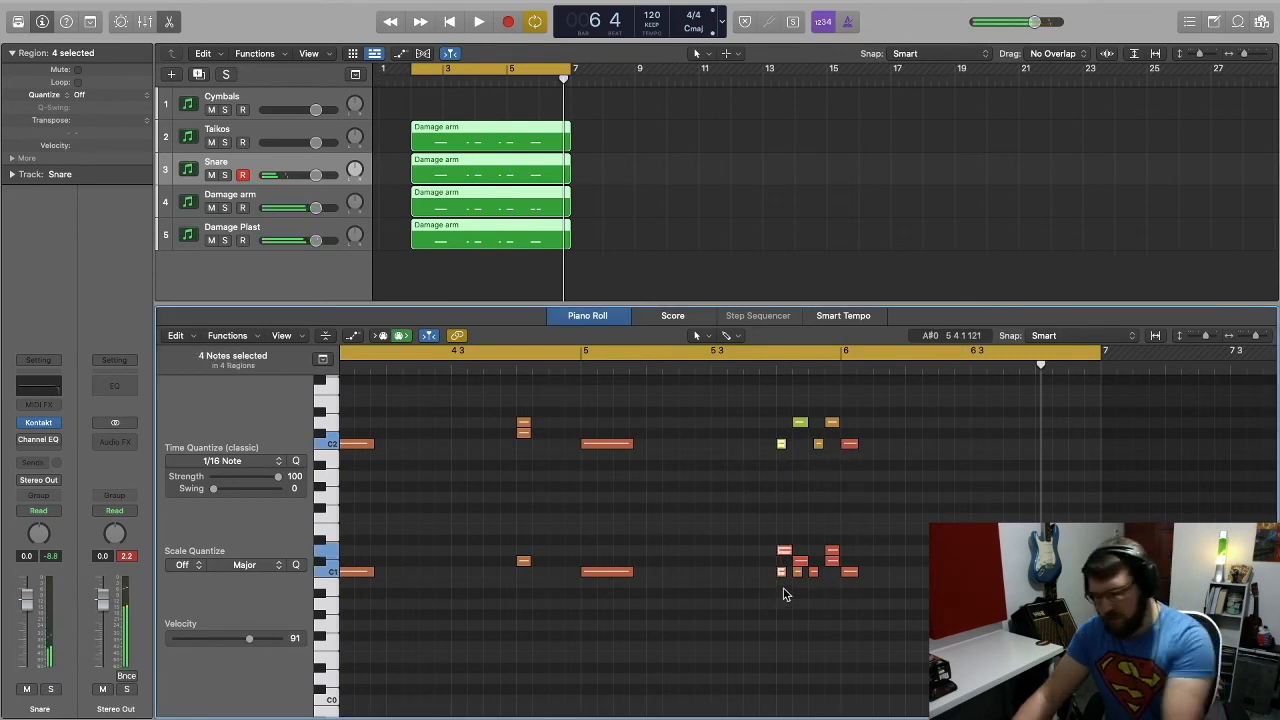
{"action": "key", "text": "Delete"}
{"action": "left_click_drag", "start_coordinate": [783, 397], "coordinate": [781, 572]}
{"action": "left_click_drag", "start_coordinate": [804, 408], "coordinate": [805, 573]}
- Quantize the remaining fill notes in all four regions to 1/8 Triplet (1/12) and play the pattern back
{"action": "left_click_drag", "start_coordinate": [752, 400], "coordinate": [858, 598]}
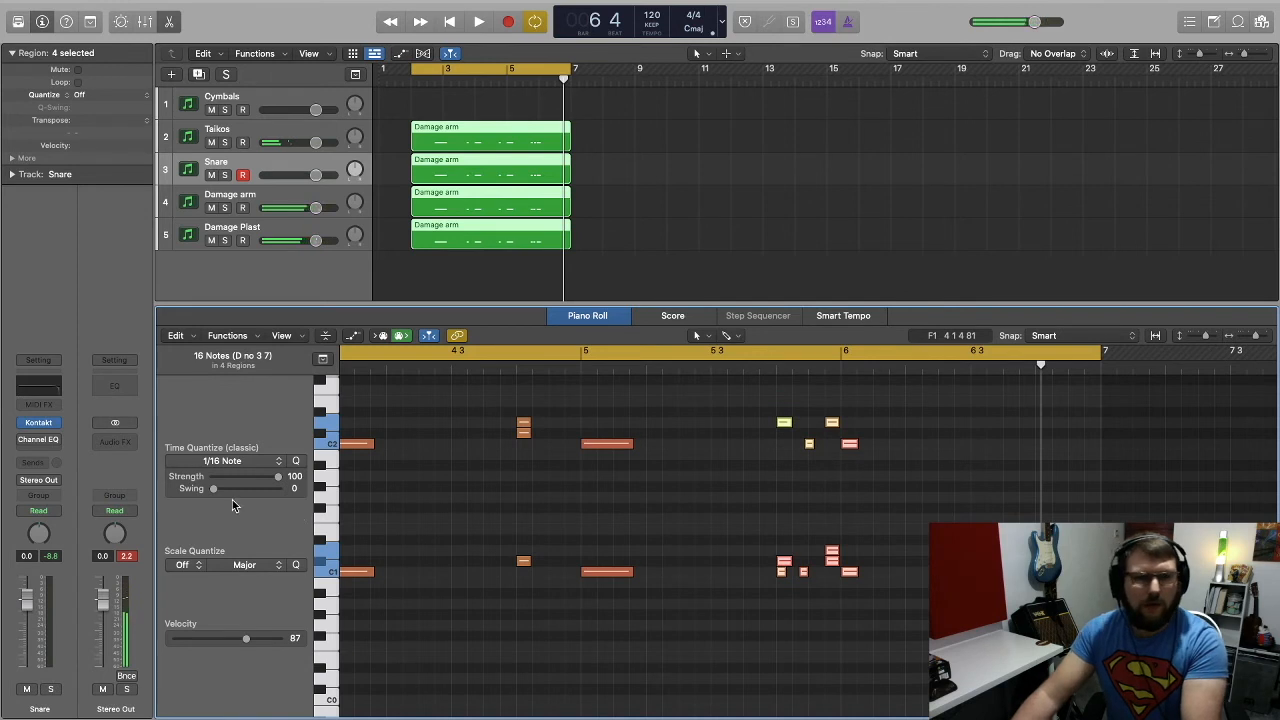
{"action": "left_click", "coordinate": [250, 465]}
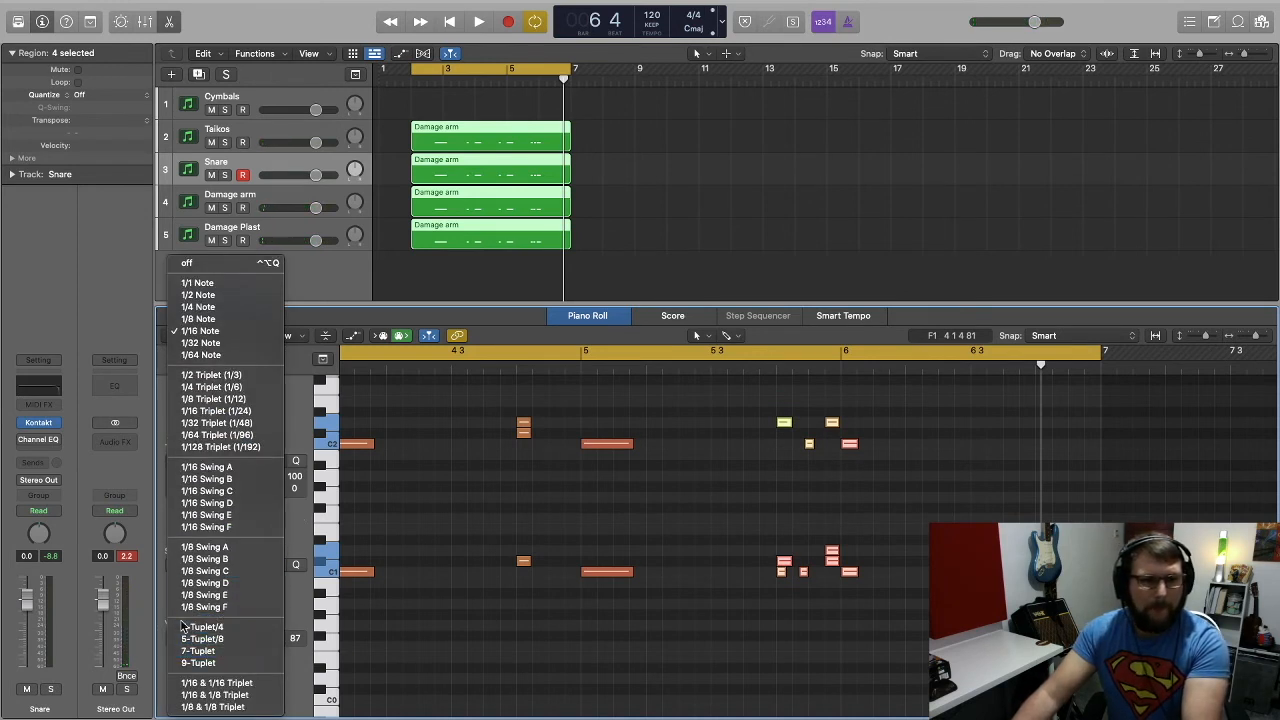
{"action": "left_click", "coordinate": [214, 399]}
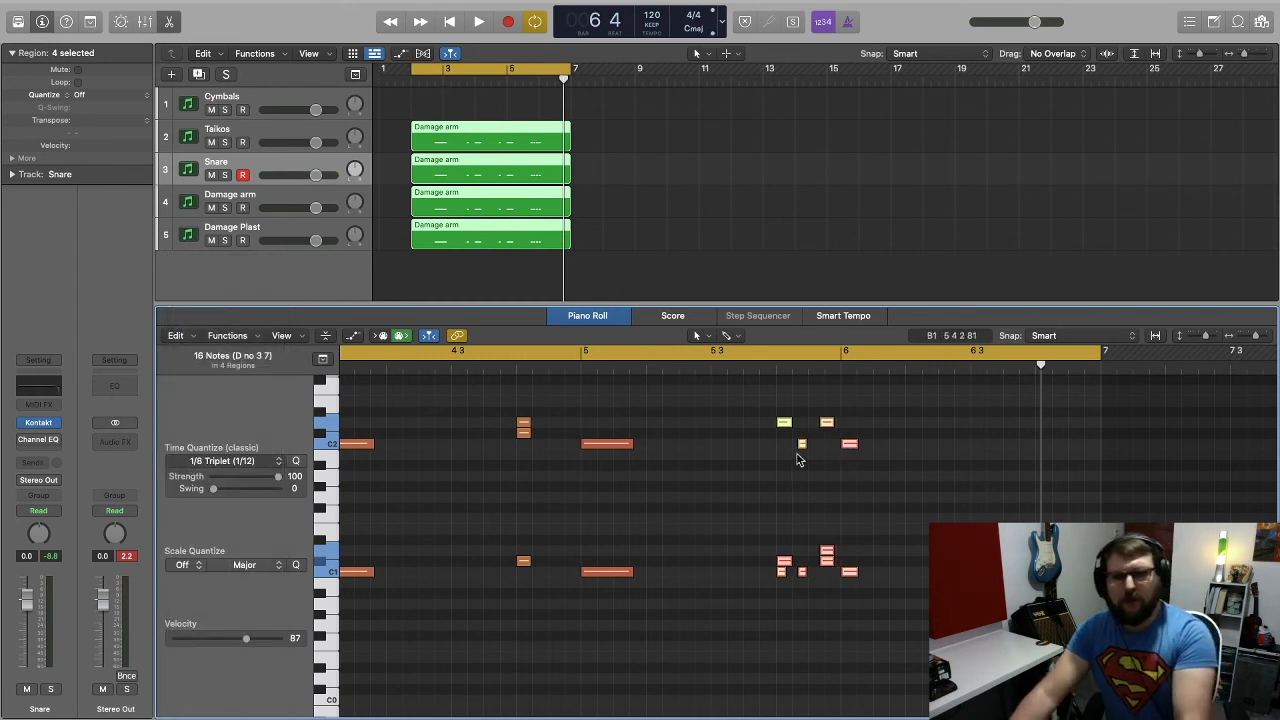
{"action": "key", "text": "space"}
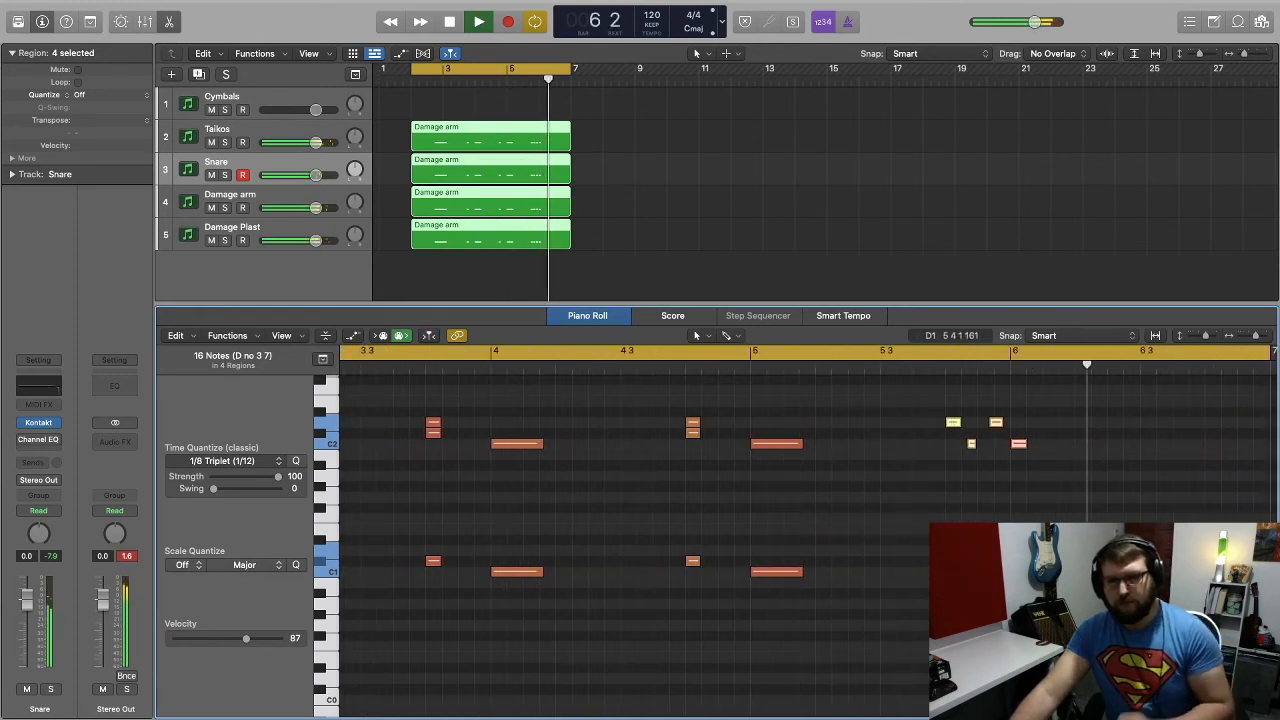
{"action": "key", "text": "space"}
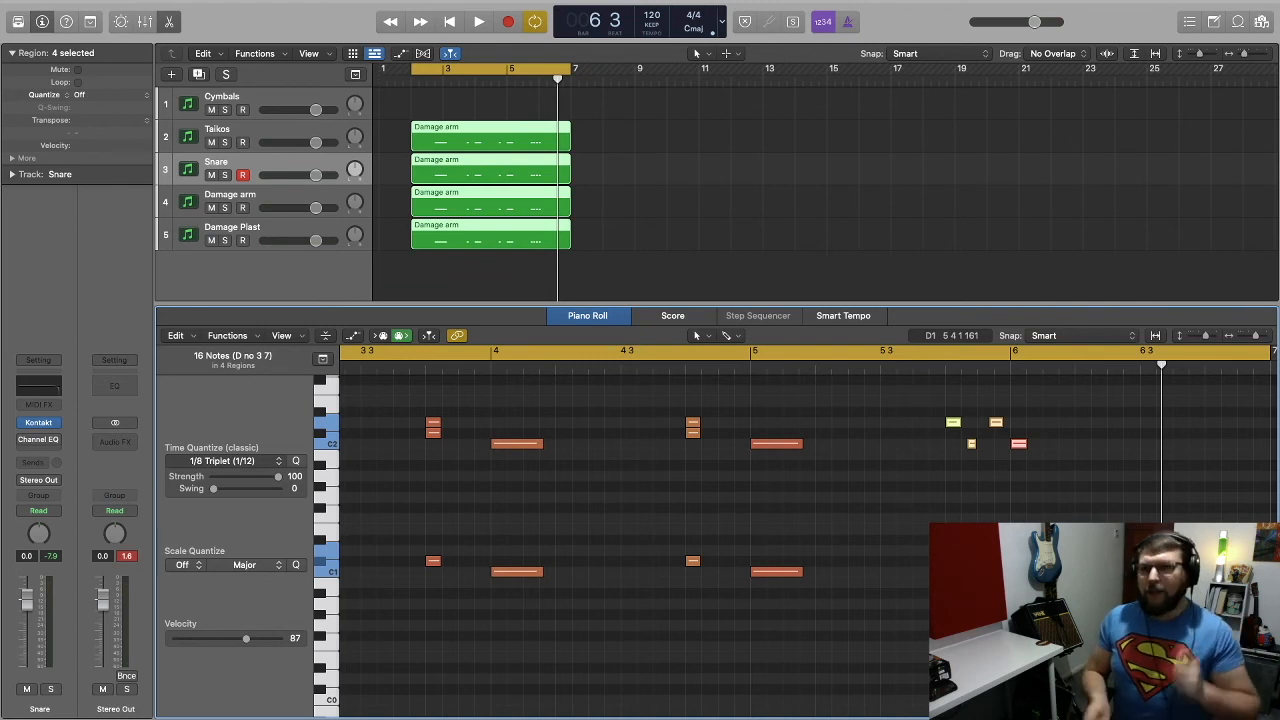
- Add a four-note hit just before the bar 5 fill across the four regions, trying and undoing a 1/8 Triplet quantize on it
{"action": "left_click_drag", "start_coordinate": [972, 428], "coordinate": [939, 548]}
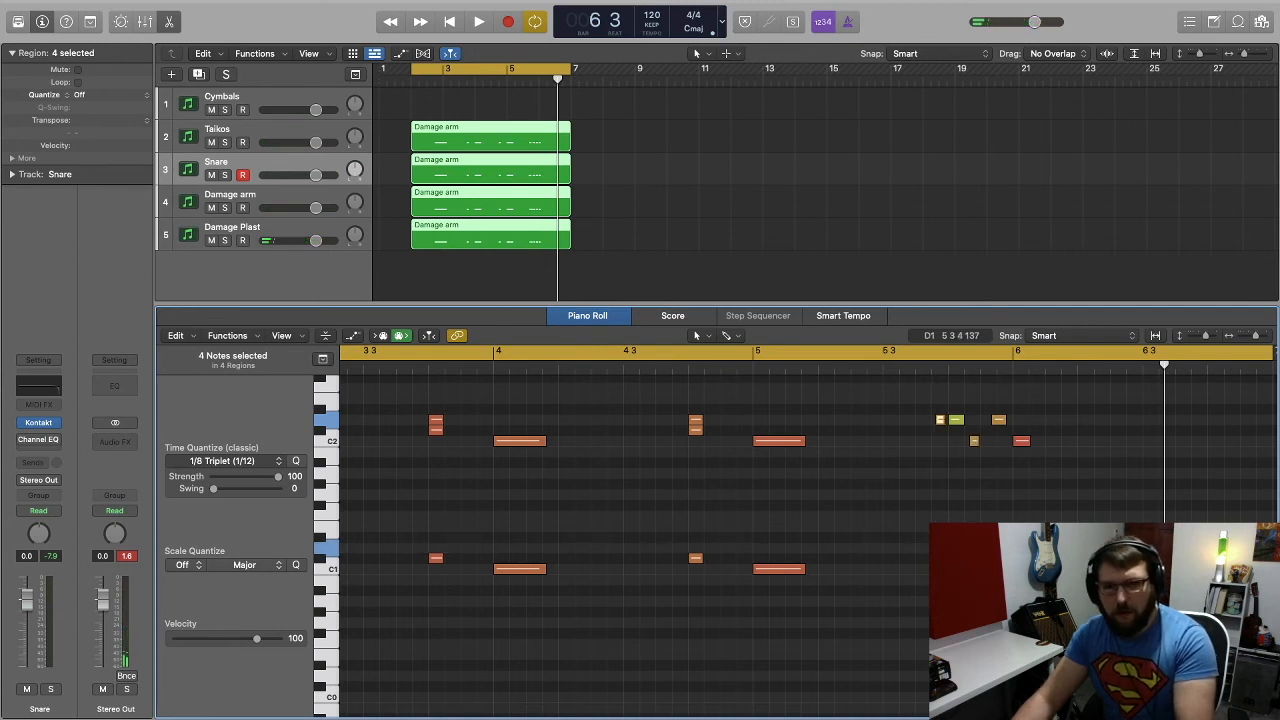
{"action": "left_click_drag", "start_coordinate": [941, 410], "coordinate": [929, 544]}
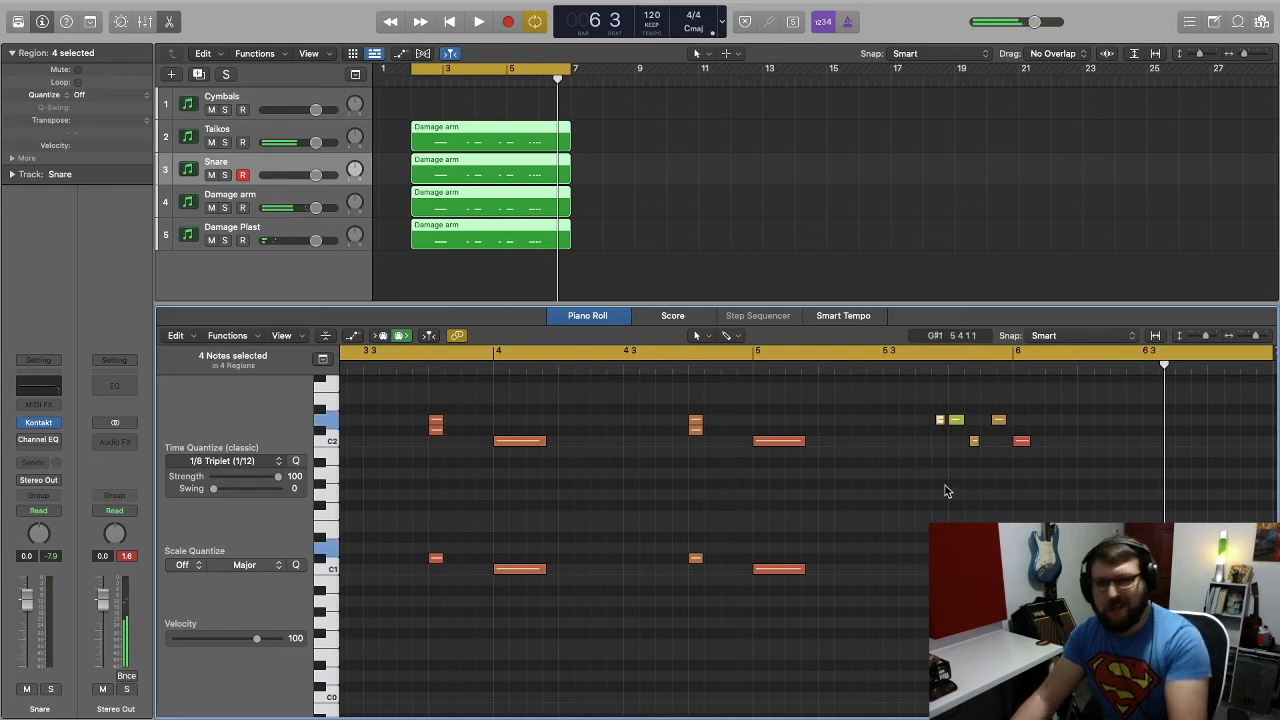
{"action": "left_click", "coordinate": [294, 461]}
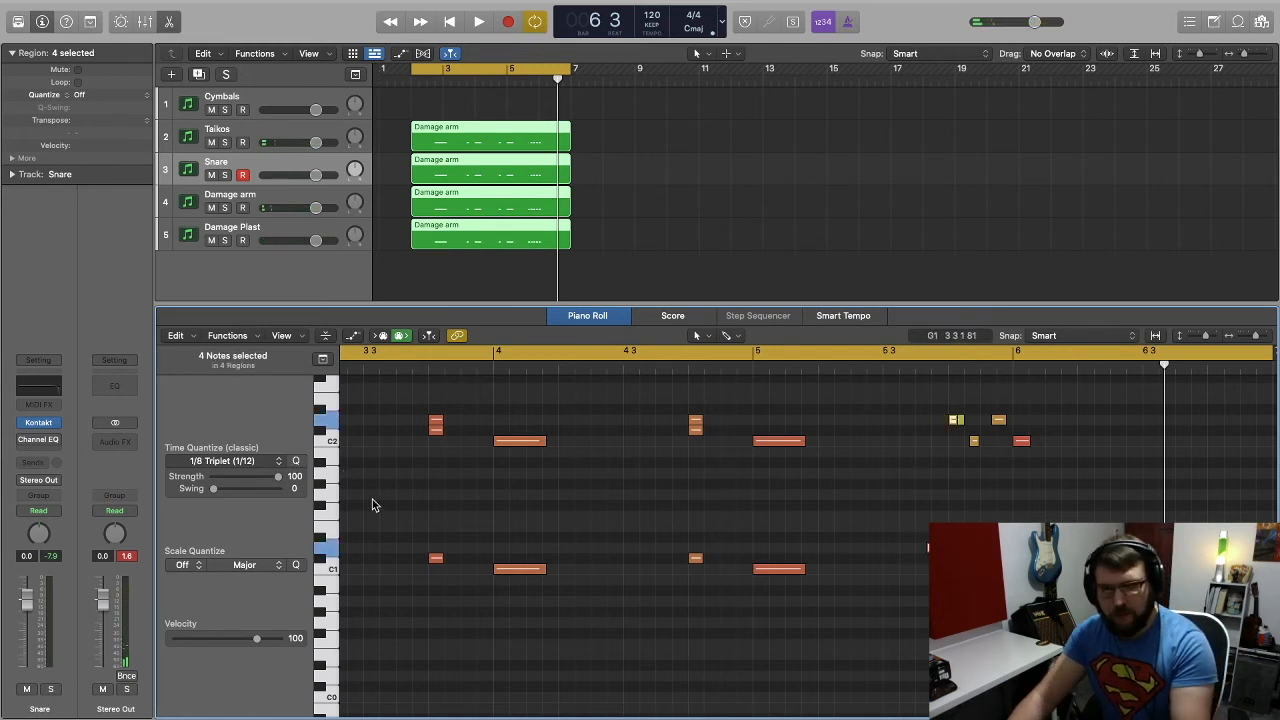
{"action": "key", "text": "super+z"}
- Nudge the added hit slightly later with one of its upper notes raised to D#2, and play all the tracks back
{"action": "left_click", "coordinate": [936, 444]}
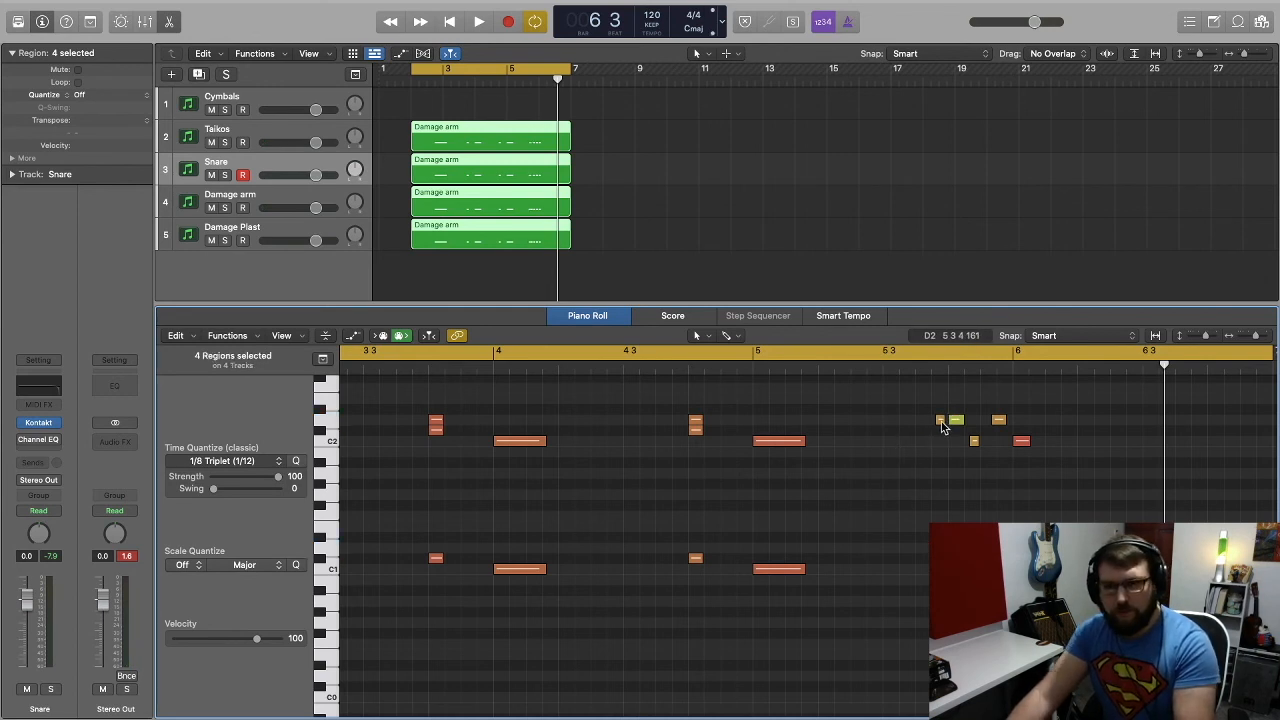
{"action": "mouse_move", "coordinate": [941, 421]}
{"action": "left_mouse_down"}
{"action": "mouse_move", "coordinate": [943, 410]}
{"action": "mouse_move", "coordinate": [944, 421]}
{"action": "left_mouse_up"}
{"action": "left_click", "coordinate": [943, 419]}
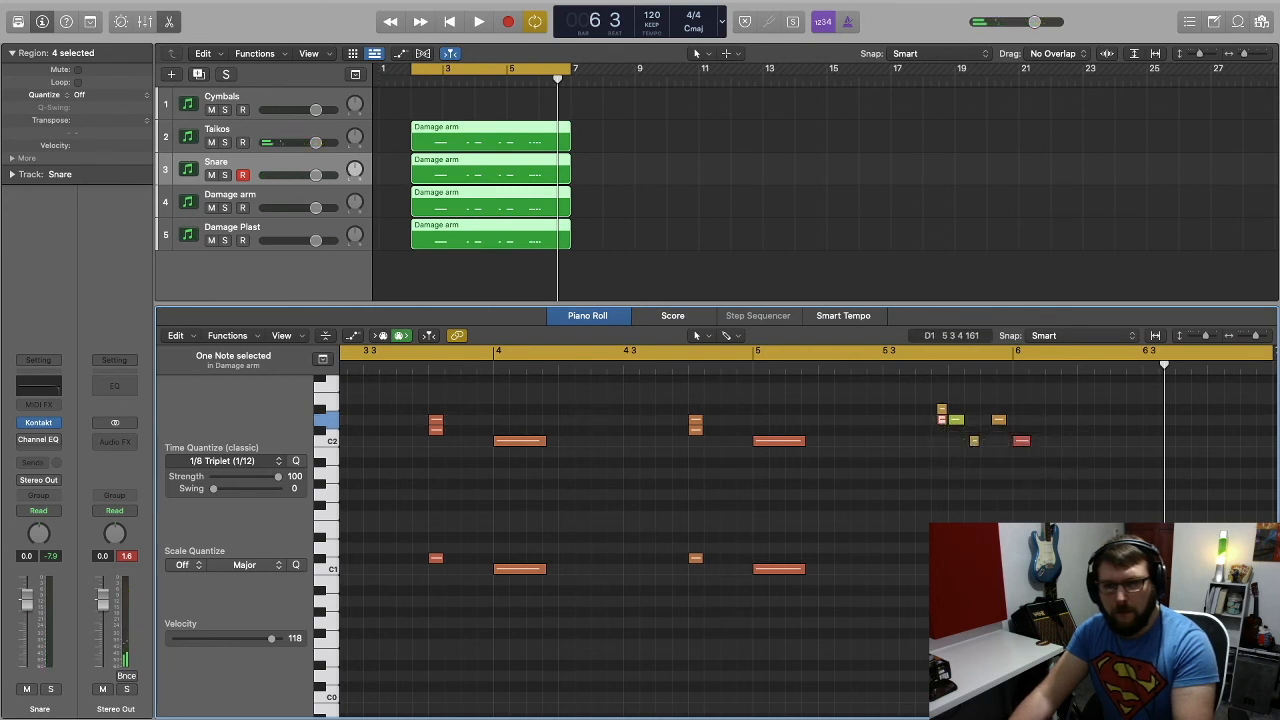
{"action": "left_click", "coordinate": [940, 516]}
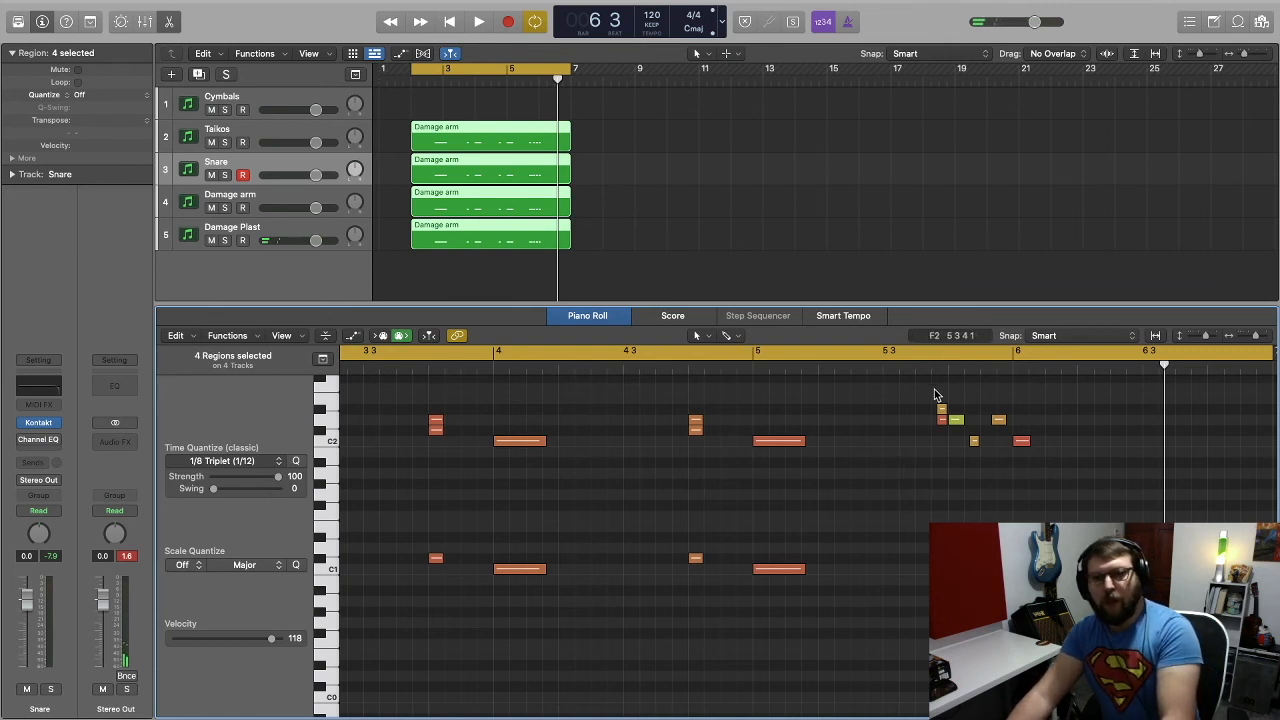
{"action": "key", "text": "space"}
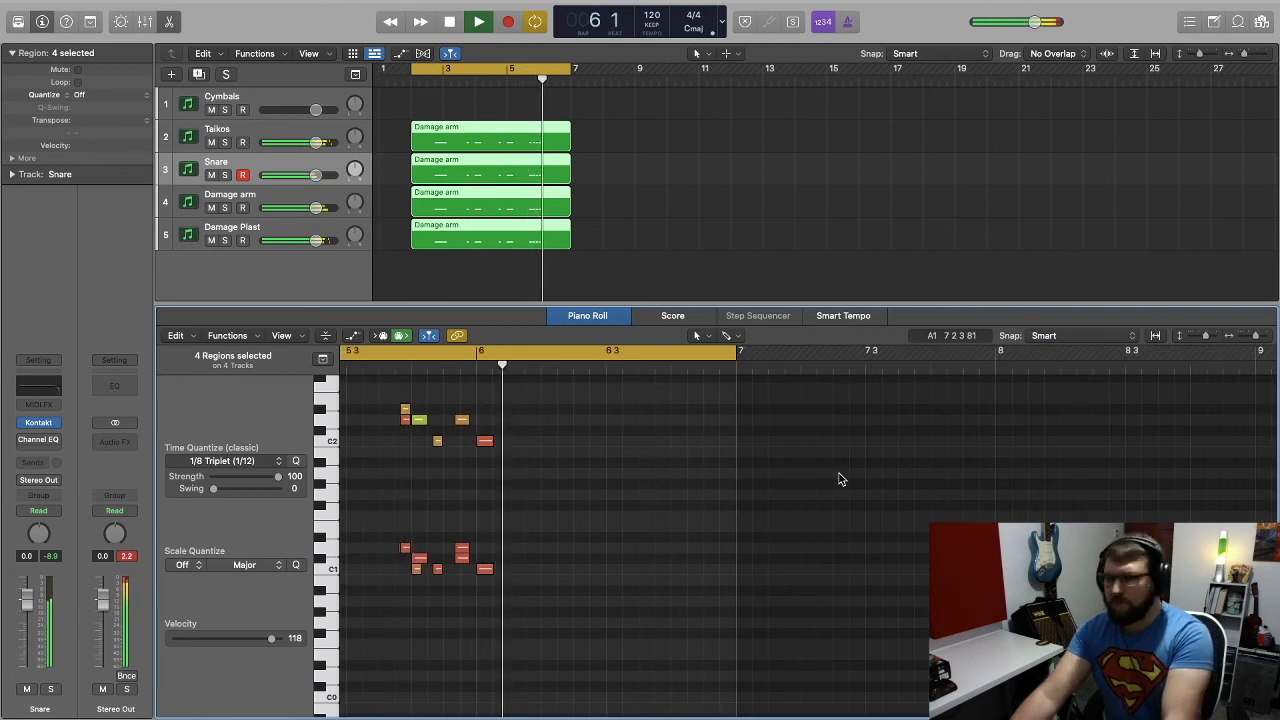
{"action": "key", "text": "space"}
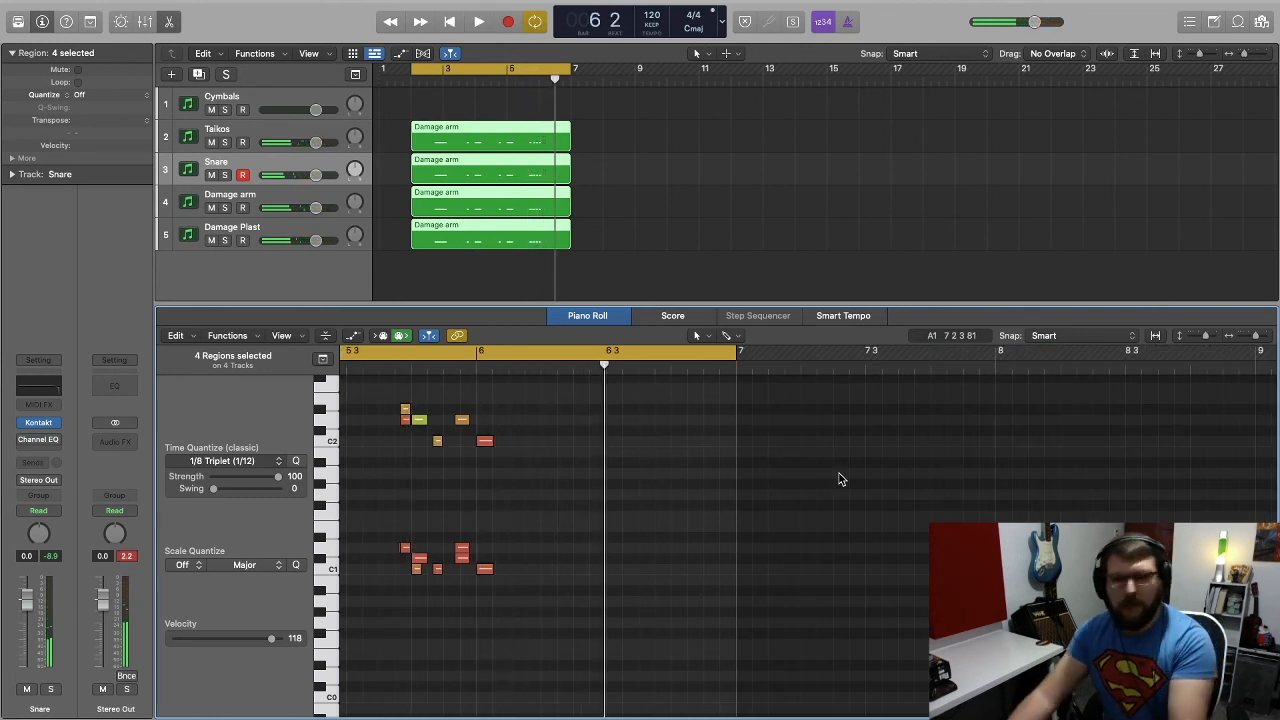
{"action": "key", "text": "space"}
{"action": "key", "text": "space"}
- Lower the added hit's D2 note to velocity 74 and shift all of the hit's notes slightly earlier
{"action": "scroll", "coordinate": [925, 513], "scroll_direction": "right", "scroll_amount": 5}
{"action": "scroll", "coordinate": [925, 513], "scroll_direction": "right", "scroll_amount": 3}
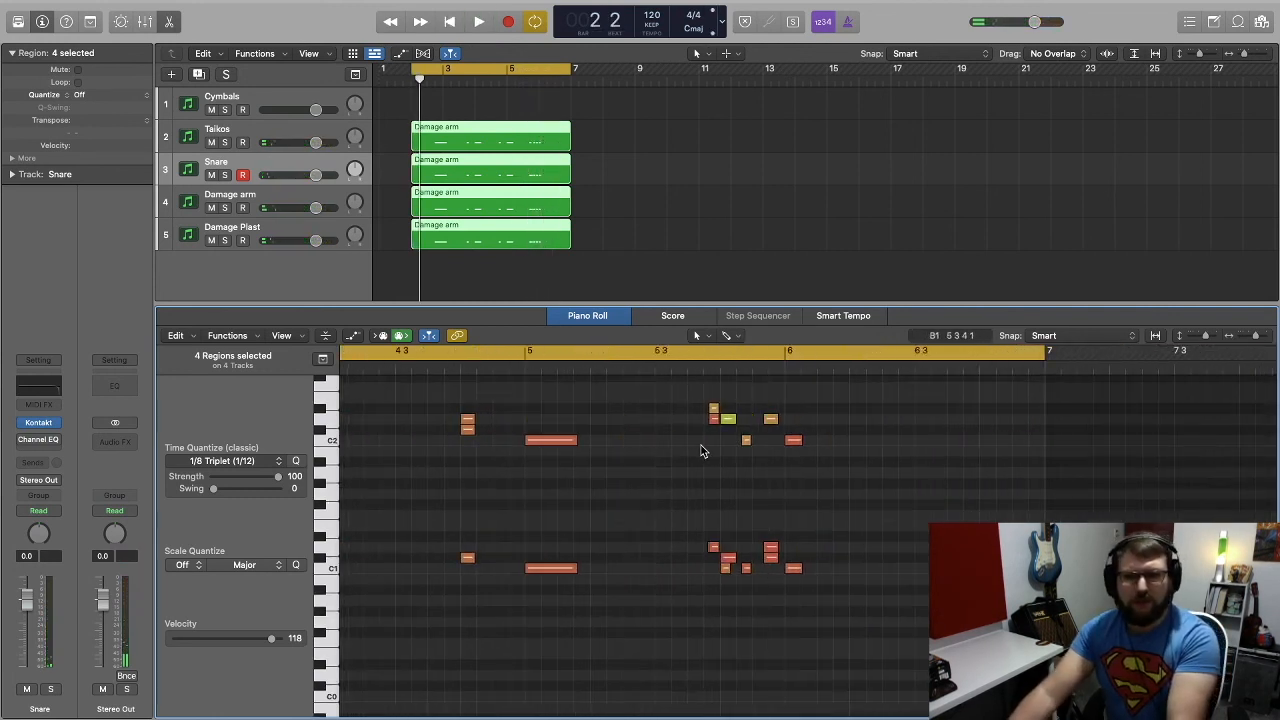
{"action": "left_click", "coordinate": [712, 417]}
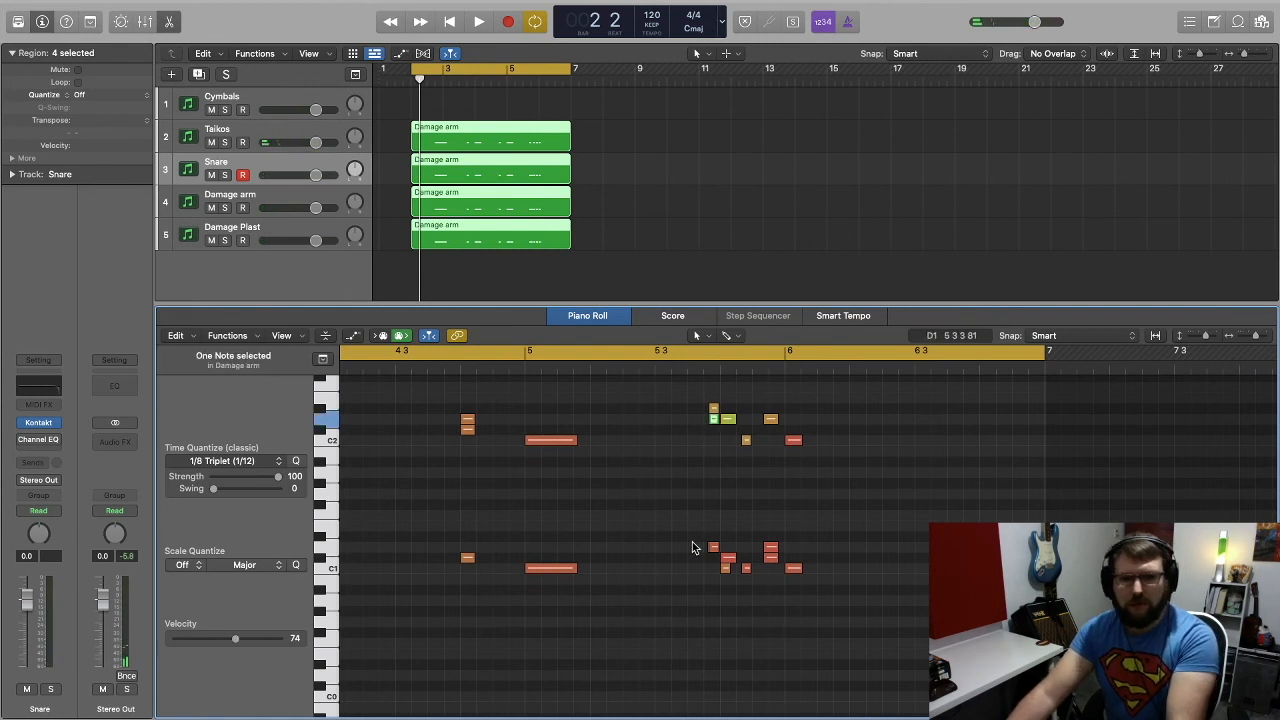
{"action": "left_click_drag", "start_coordinate": [697, 391], "coordinate": [718, 553]}
{"action": "left_click_drag", "start_coordinate": [714, 547], "coordinate": [708, 547]}
- Quantize the added hit before the bar 5 fill to 1/8 Note and collapse the piano roll editor
{"action": "left_click", "coordinate": [238, 461]}
{"action": "left_click", "coordinate": [212, 532]}
{"action": "left_click", "coordinate": [688, 438]}
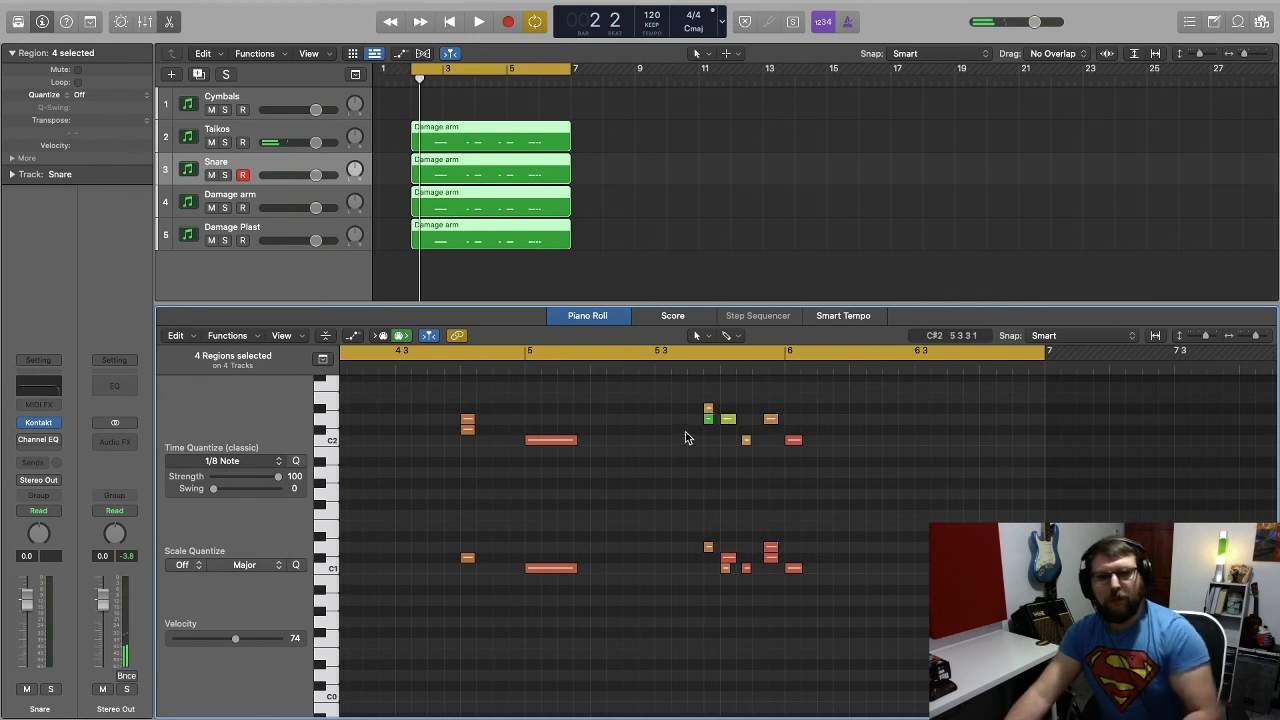
{"action": "left_click_drag", "start_coordinate": [607, 303], "coordinate": [631, 711]}
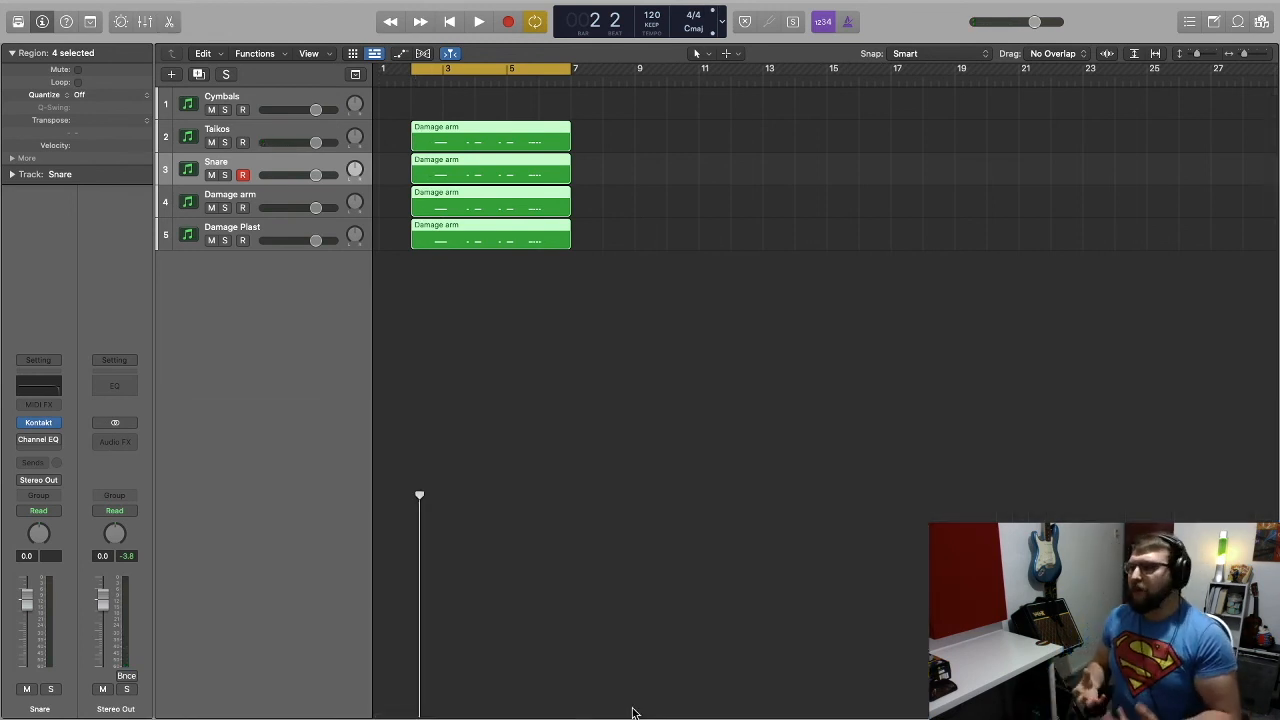